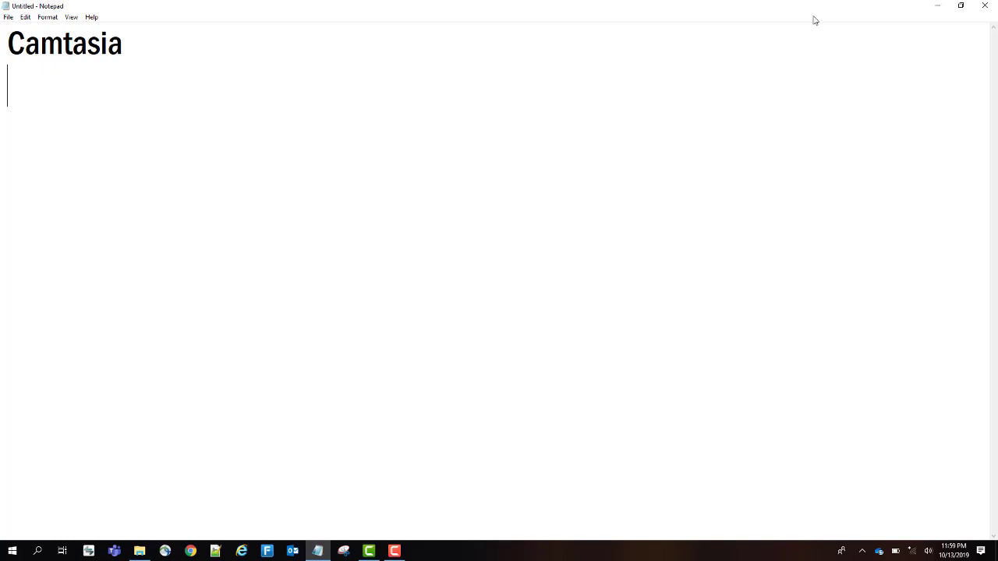
Import Skipping.mp4 from the Gym workouts folder and drag it onto the timeline as the first clip.
click(370, 552)
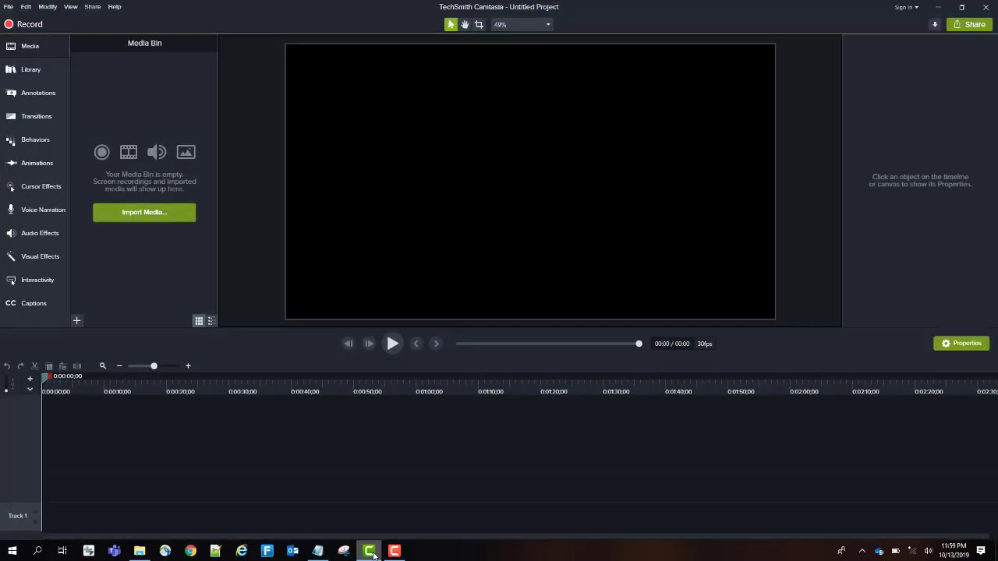
click(137, 217)
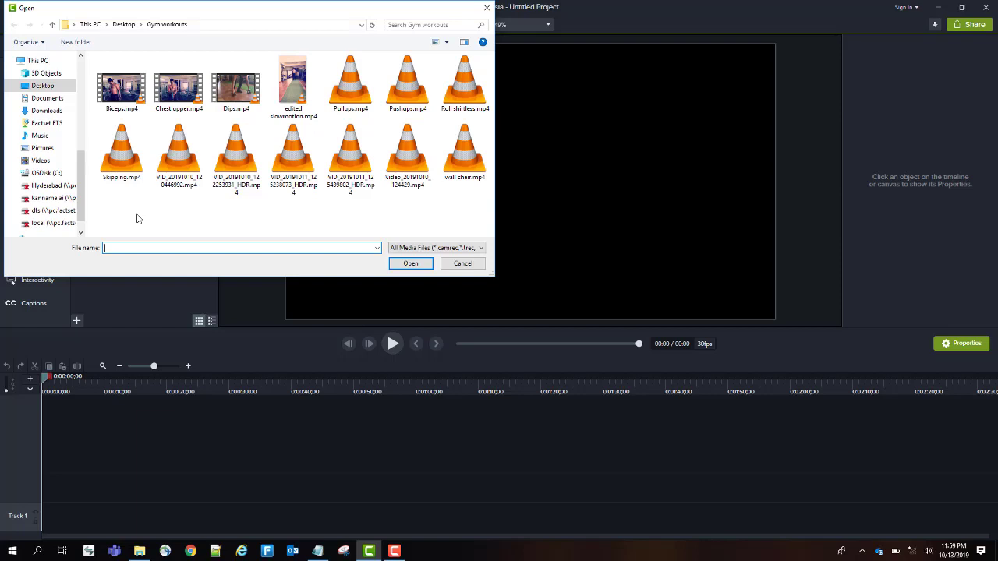
click(123, 154)
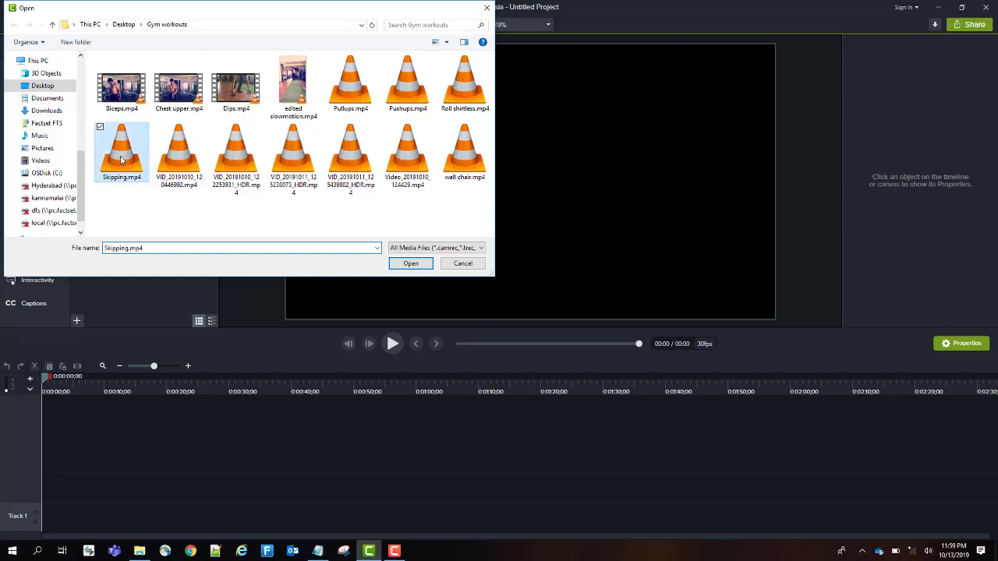
click(411, 265)
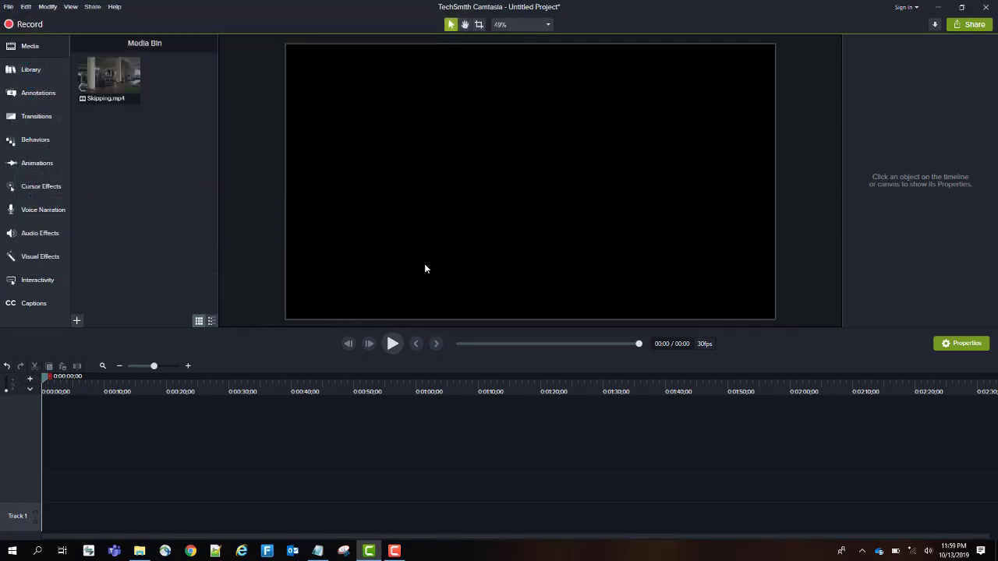
click(81, 82)
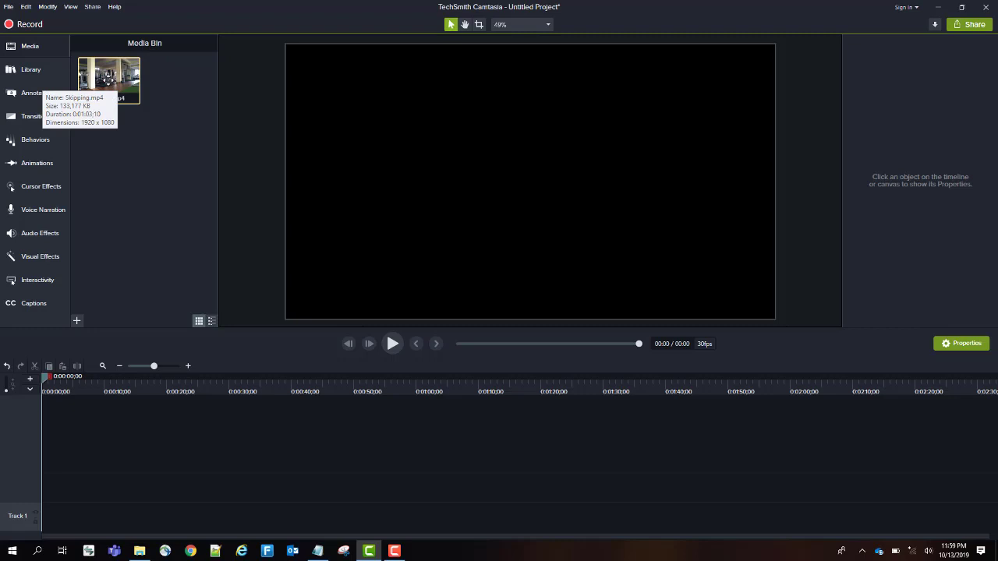
drag(108, 86, 63, 483)
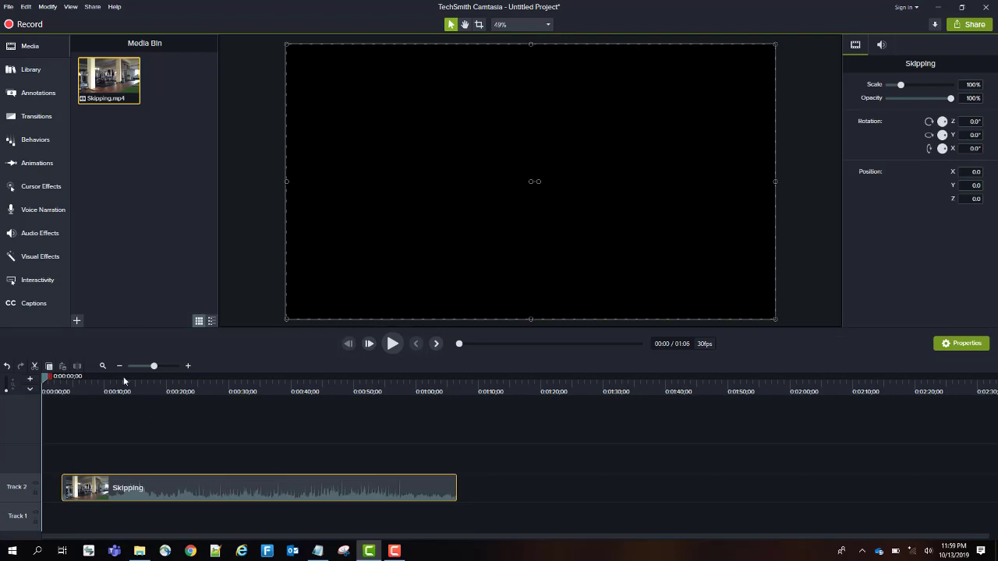
Import Pullups.mp4 and Pushups.mp4 together via File > Import > Media and place them after Skipping on Track 2.
click(45, 191)
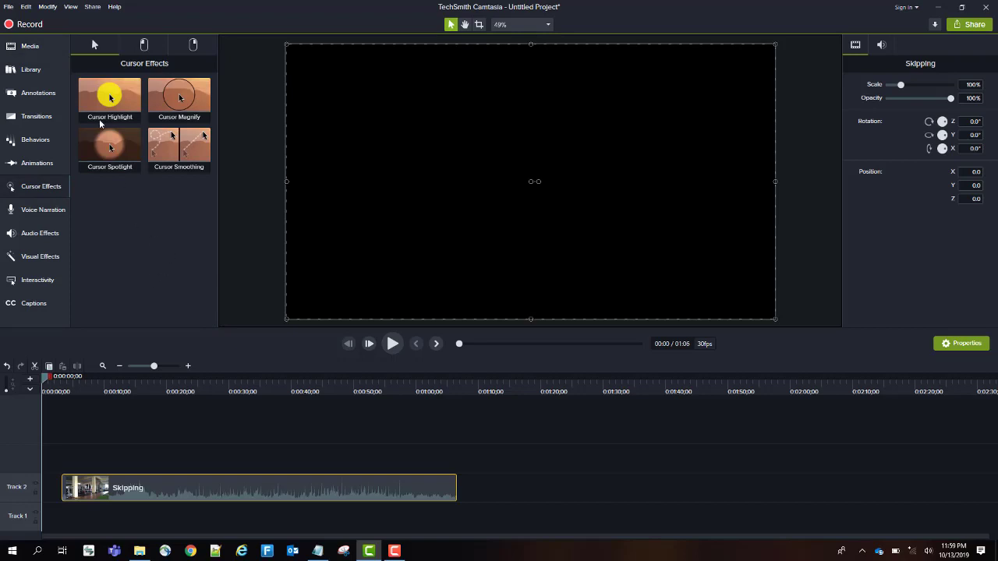
click(10, 7)
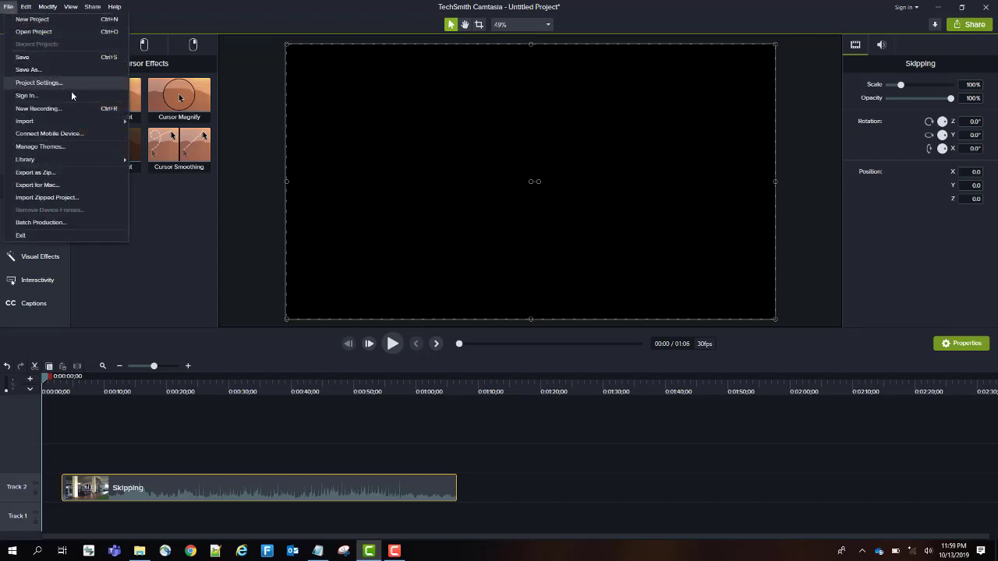
mouse_move(71, 123)
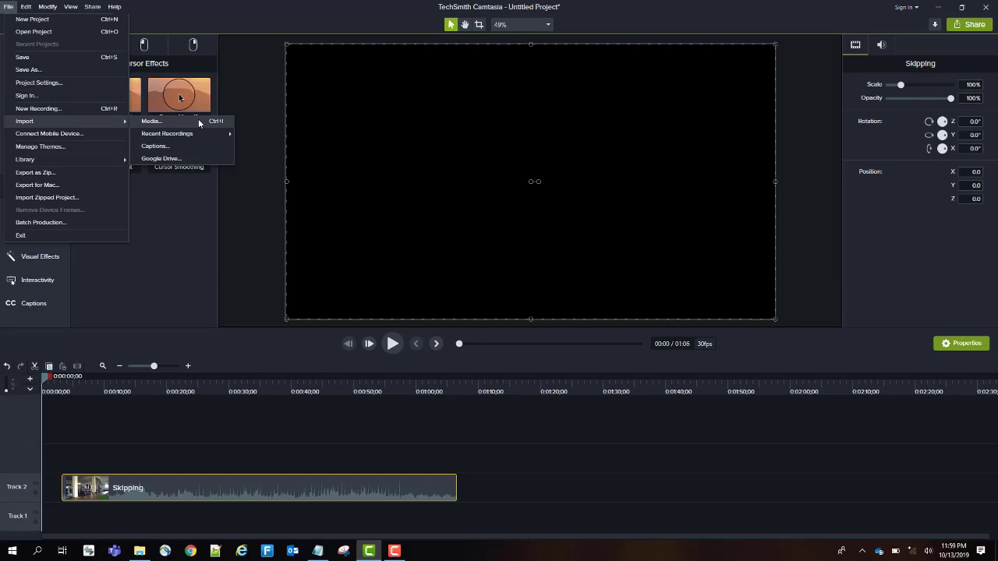
click(170, 205)
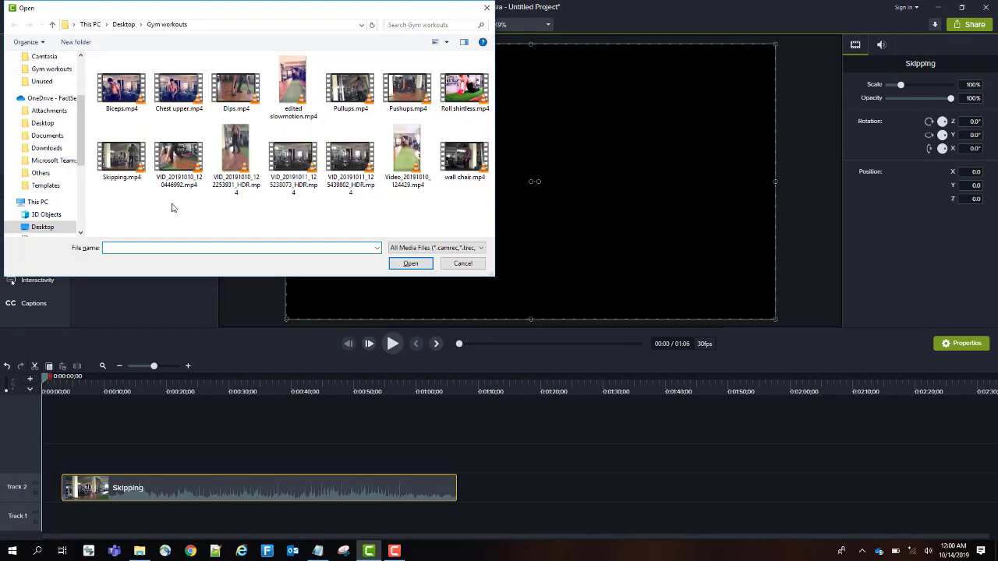
click(362, 92)
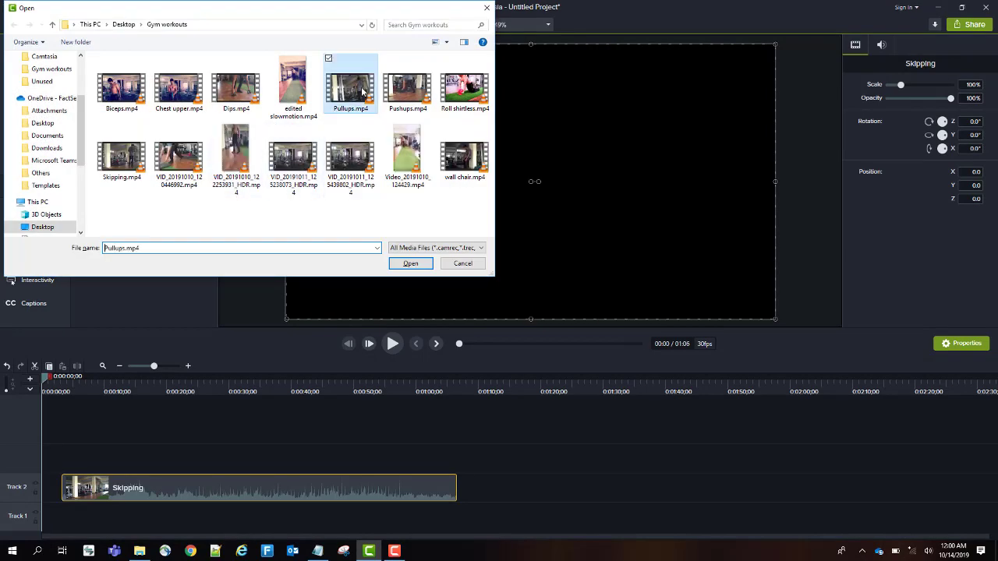
ctrl+click(404, 93)
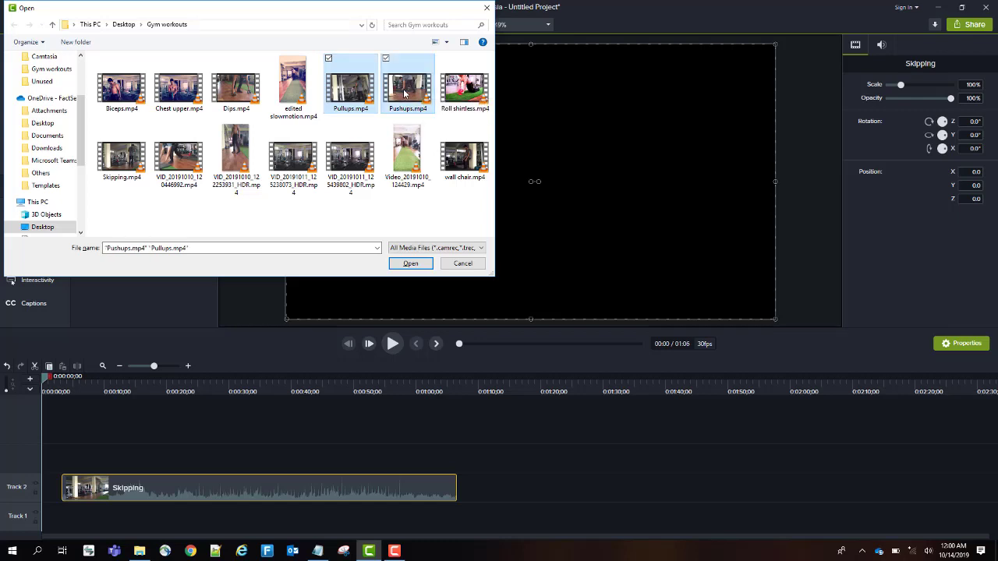
click(404, 264)
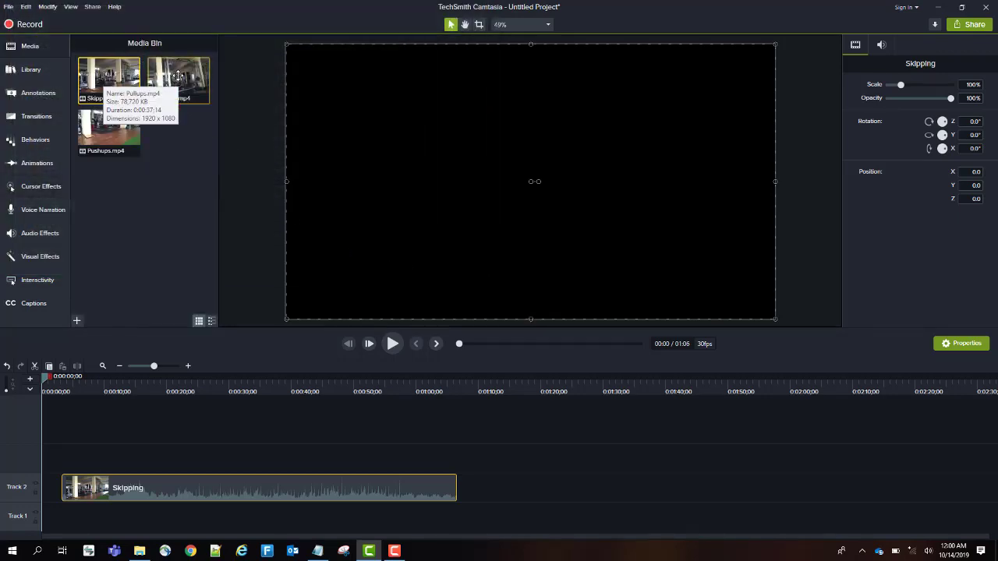
drag(185, 81, 468, 493)
drag(121, 123, 709, 486)
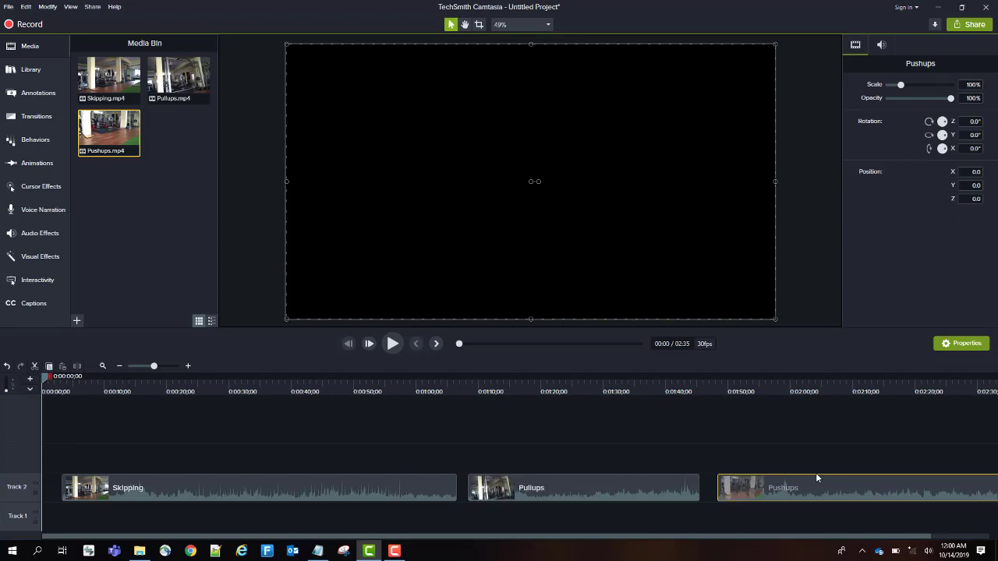
Drag the timeline zoom slider out until Skipping, Pullups and Pushups are all visible.
drag(730, 535, 644, 546)
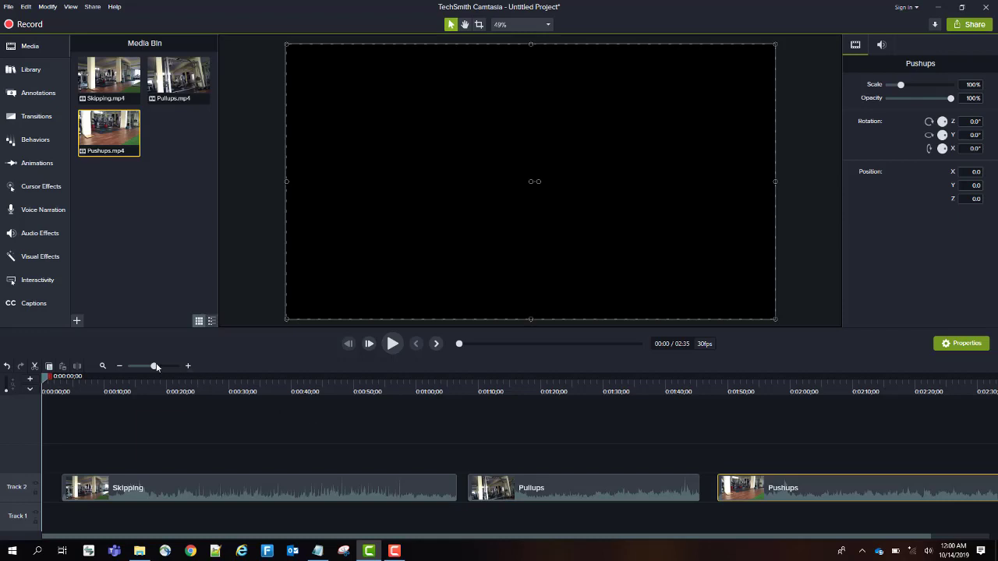
drag(156, 367, 154, 368)
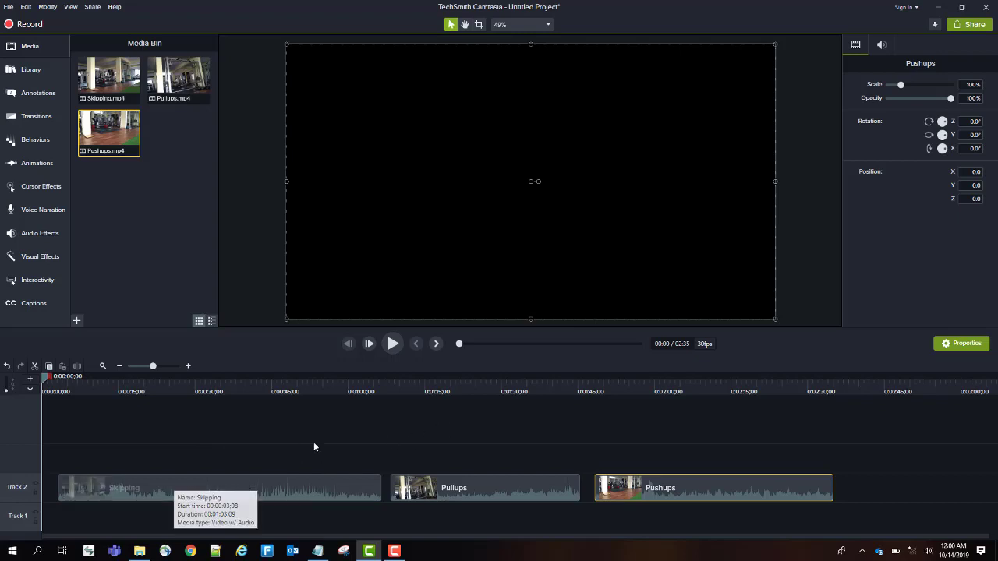
Select the Skipping clip and play the preview, pausing around 00:06.
click(219, 490)
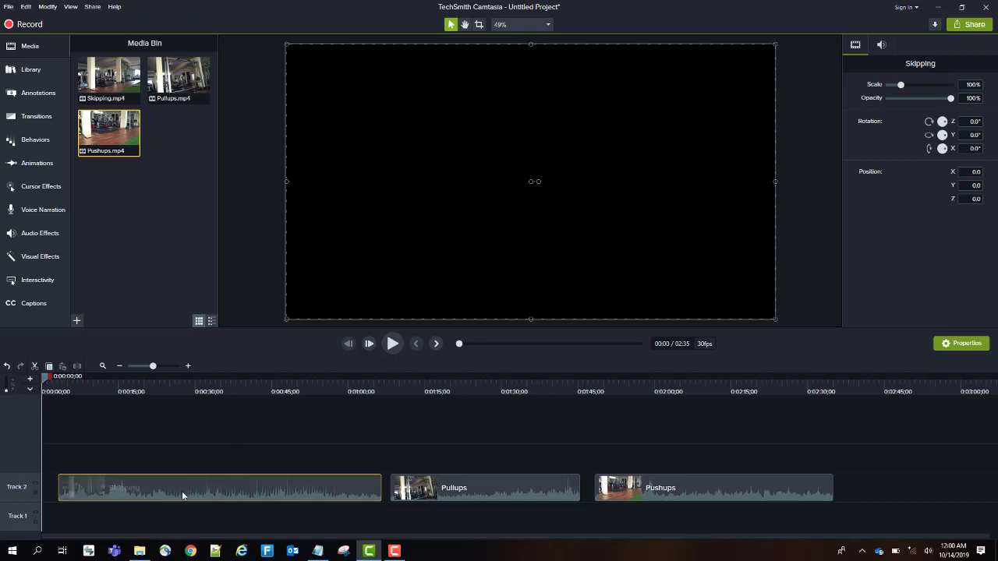
click(392, 343)
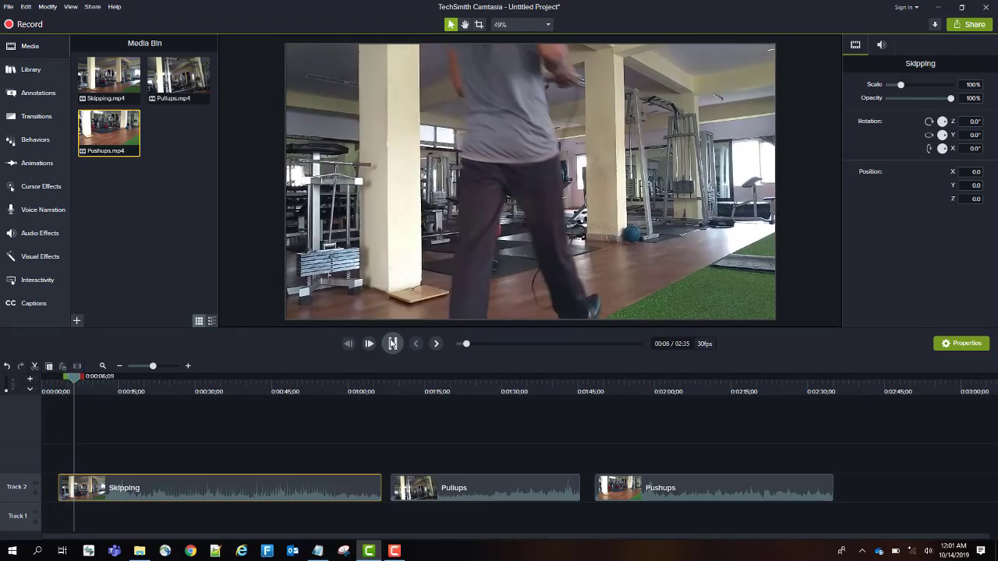
click(393, 343)
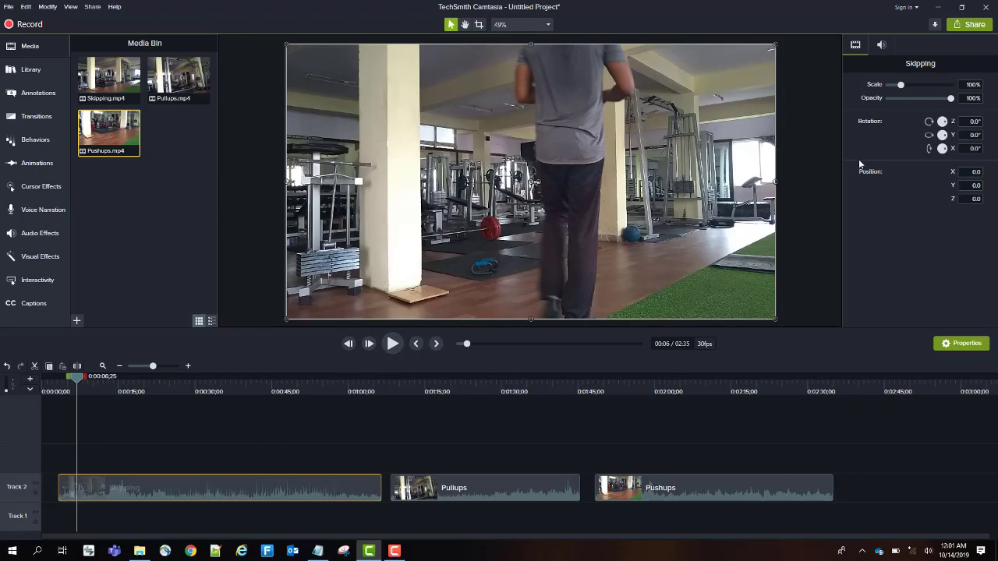
Mute the Skipping clip by setting its audio gain to 0%, then play the preview to check.
click(880, 45)
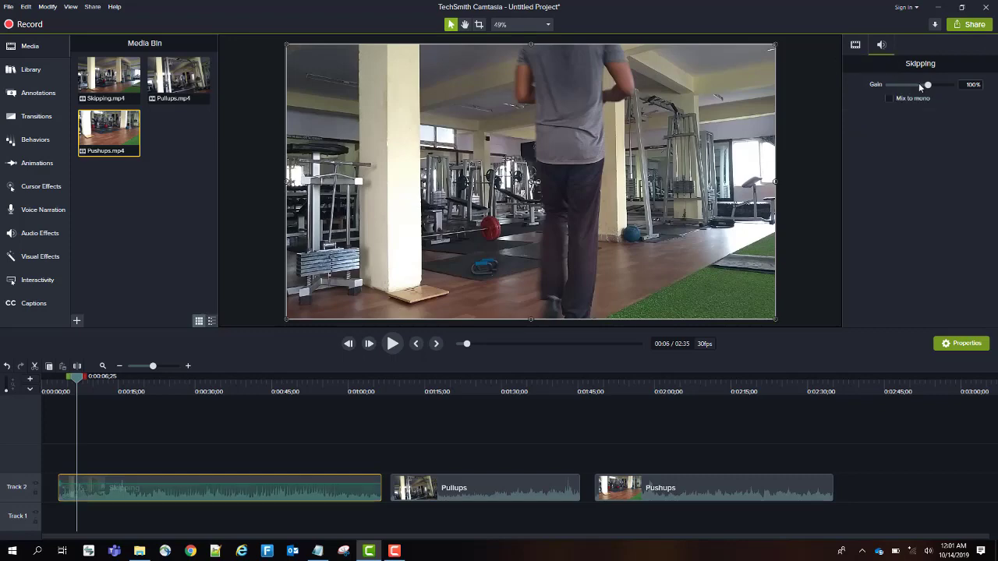
drag(927, 88, 887, 90)
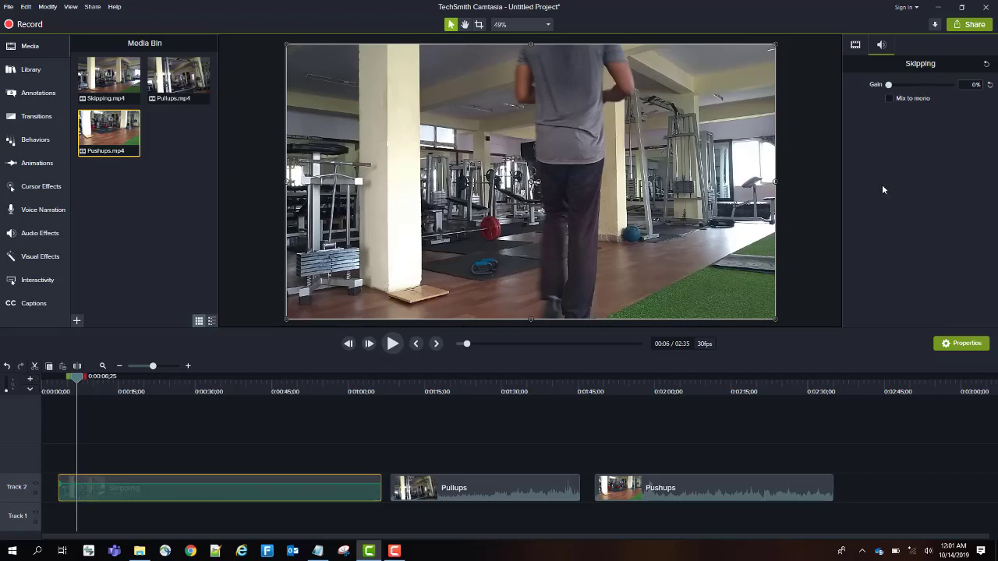
click(393, 343)
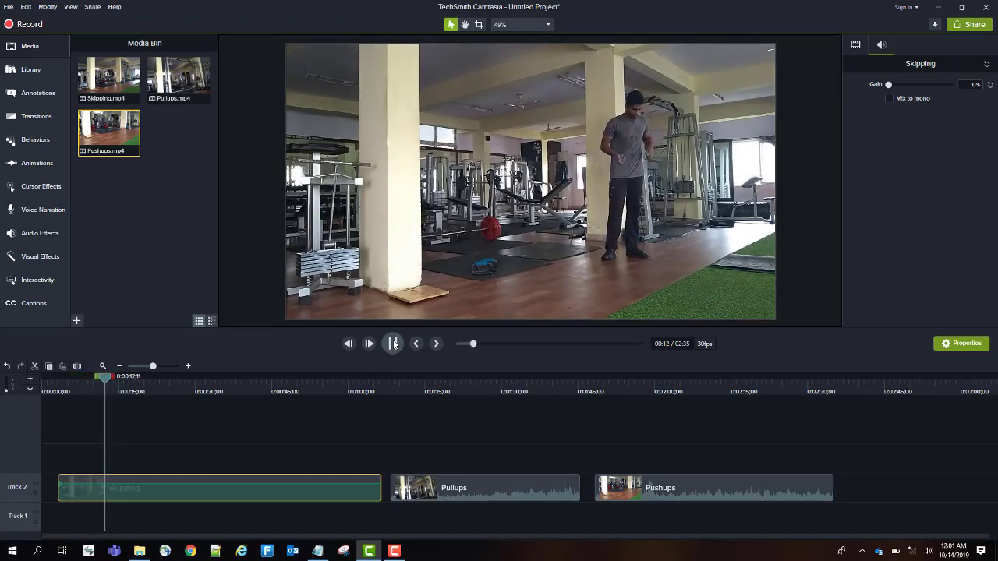
click(394, 344)
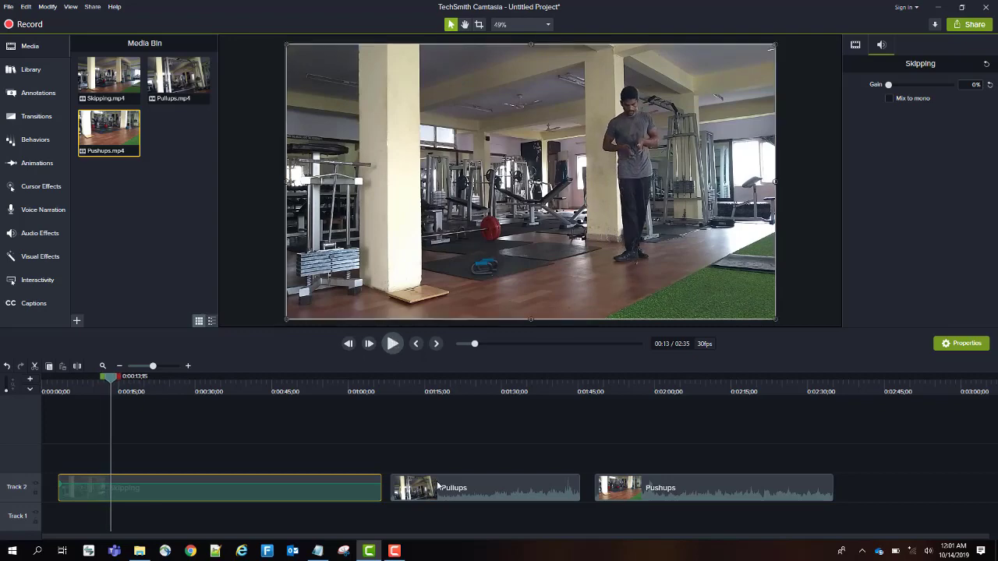
Set audio gain to 0% on the Pullups and Pushups clips, then reselect Skipping.
click(500, 494)
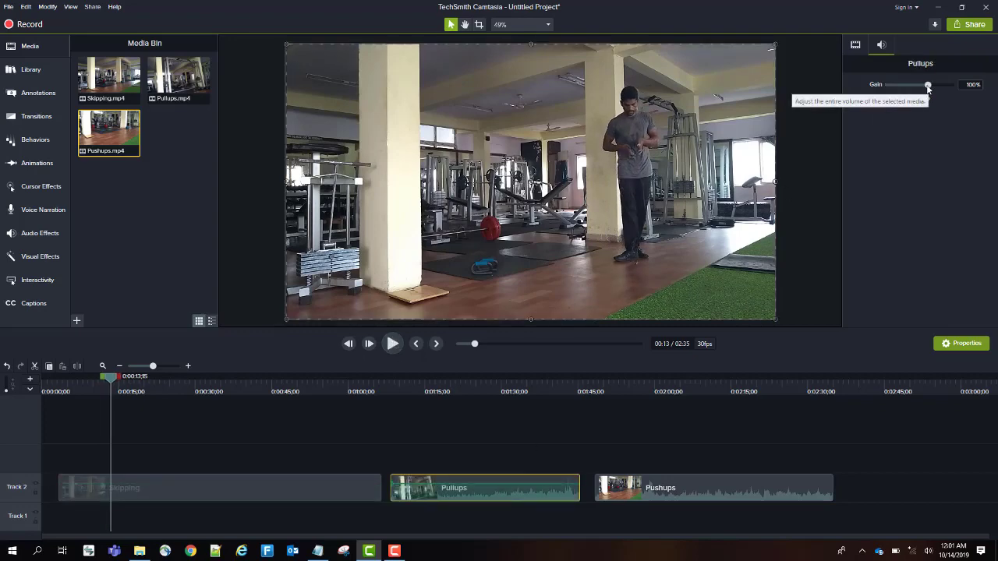
drag(927, 84, 886, 84)
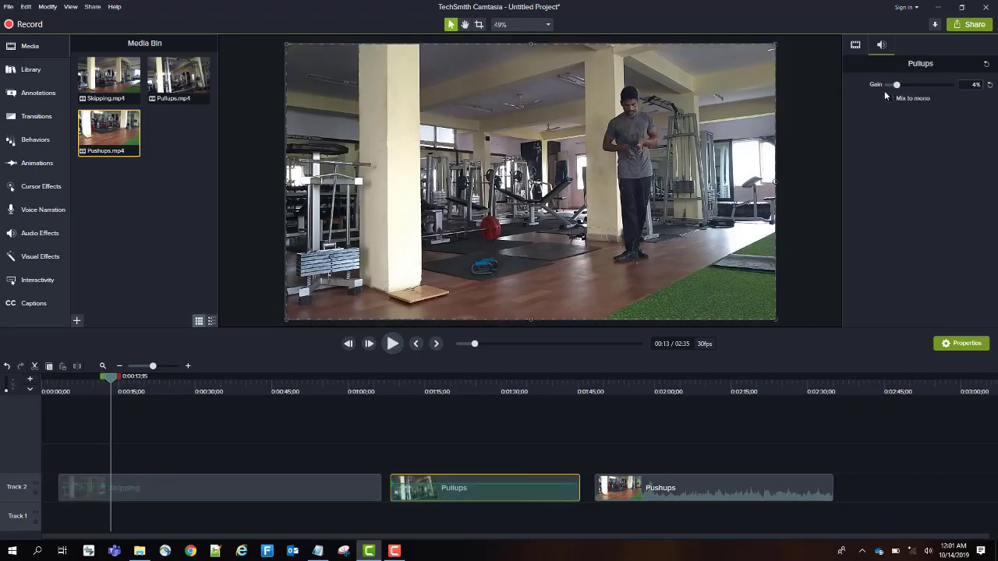
click(684, 485)
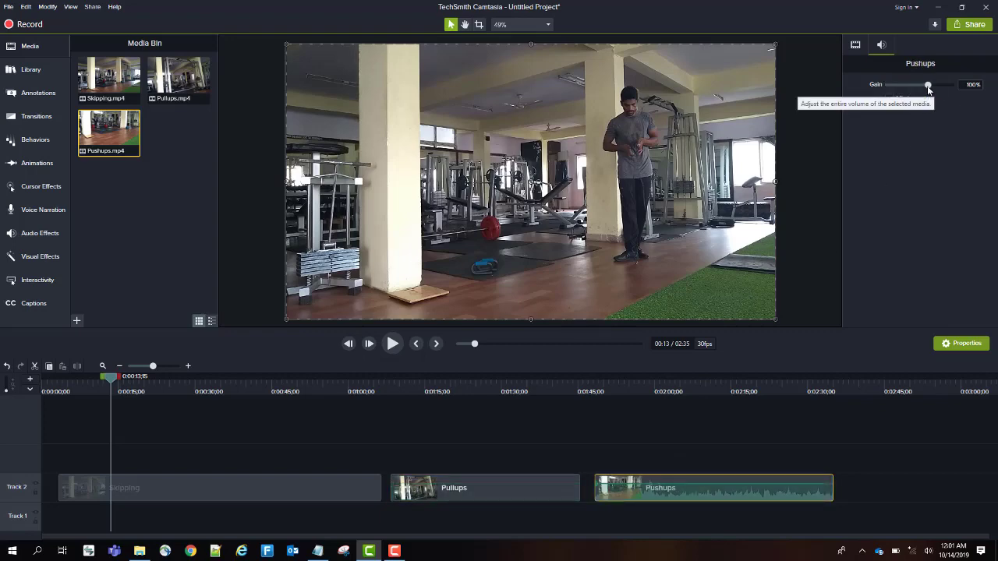
drag(927, 85, 880, 85)
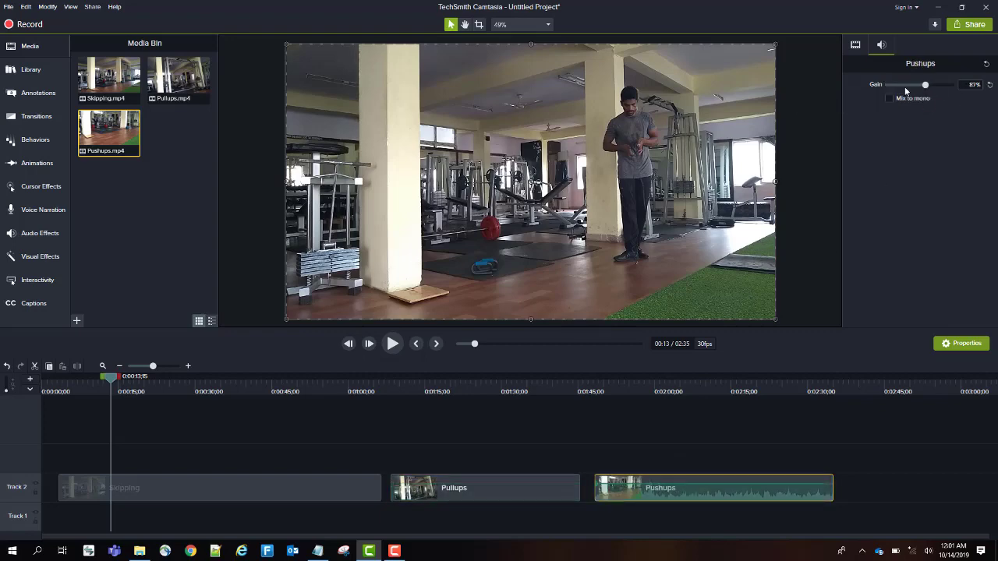
click(474, 491)
click(247, 486)
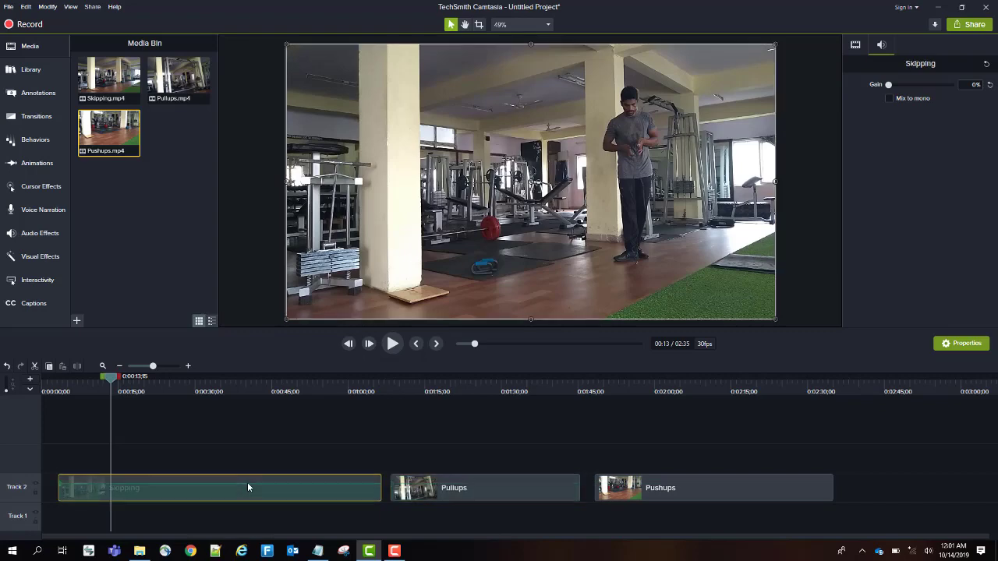
Split the Skipping clip at 00:23 and delete its opening piece.
click(392, 344)
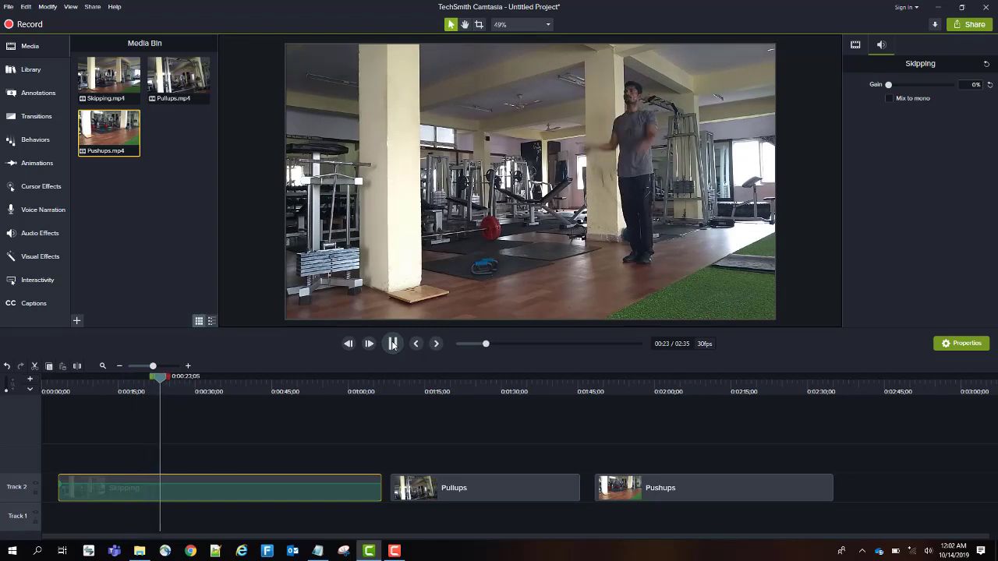
click(393, 344)
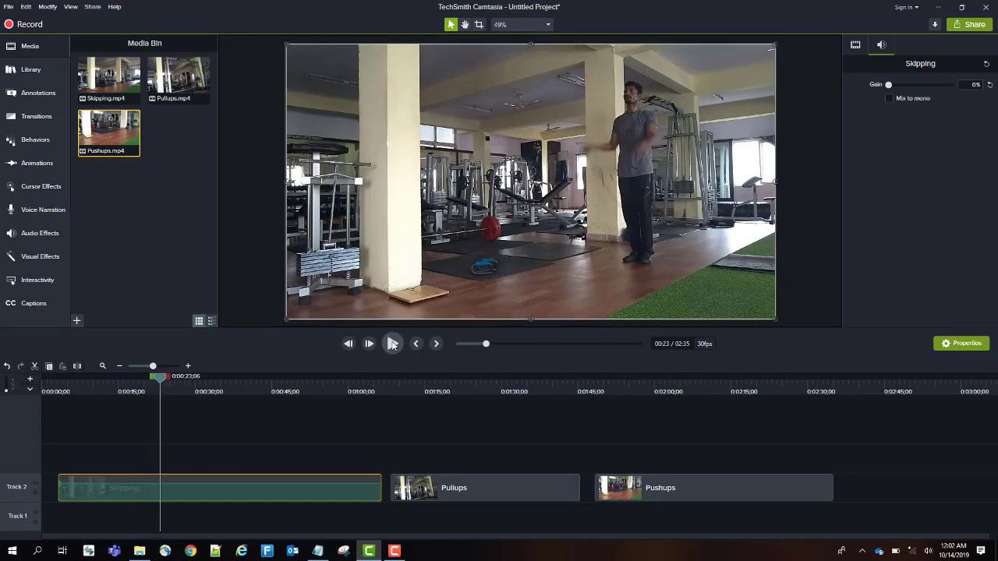
click(77, 366)
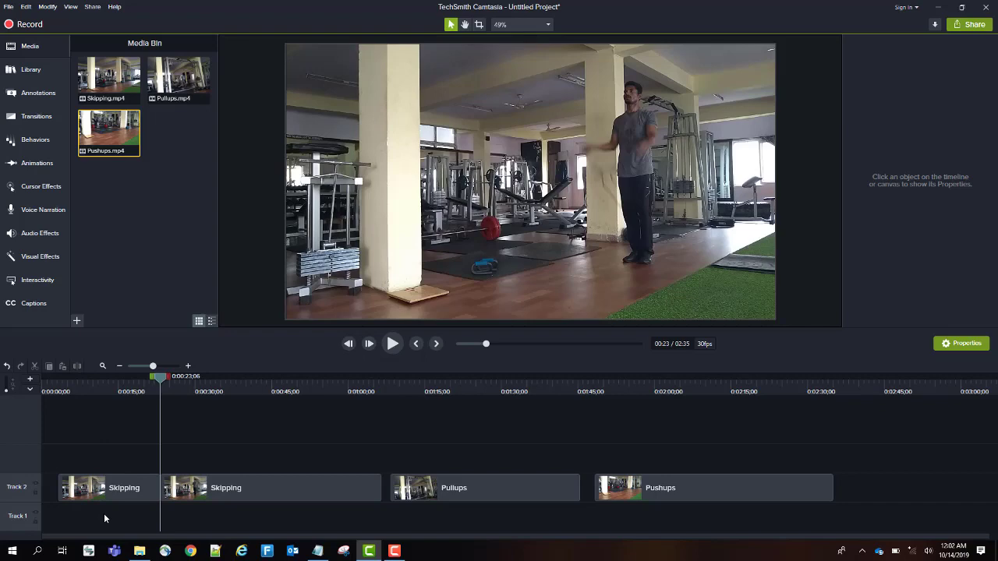
click(125, 481)
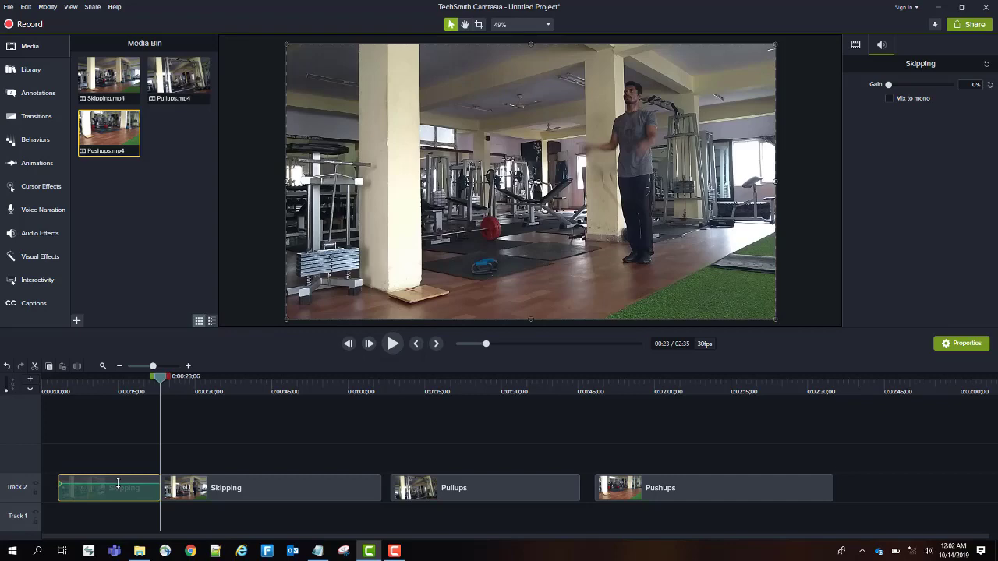
right_click(118, 484)
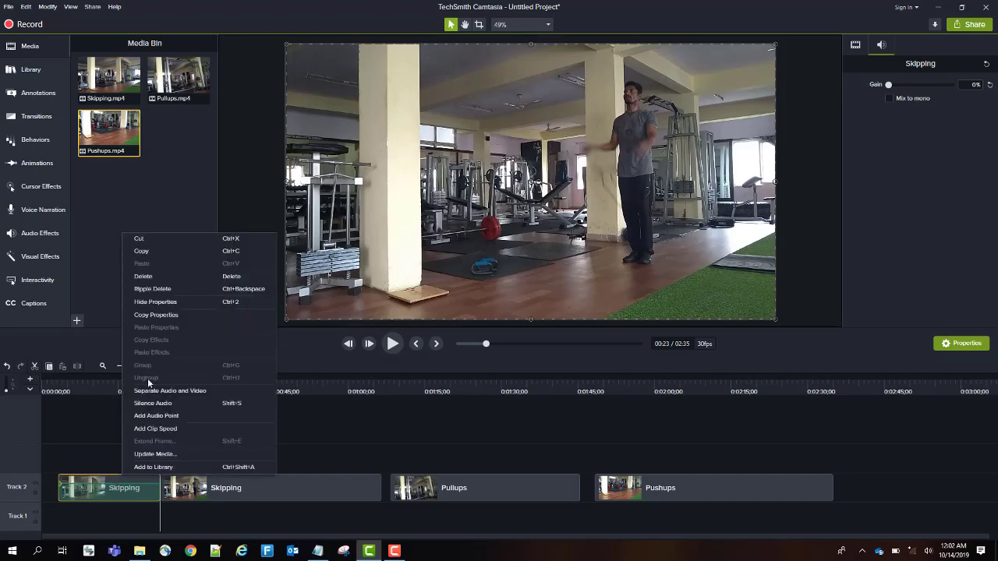
click(199, 317)
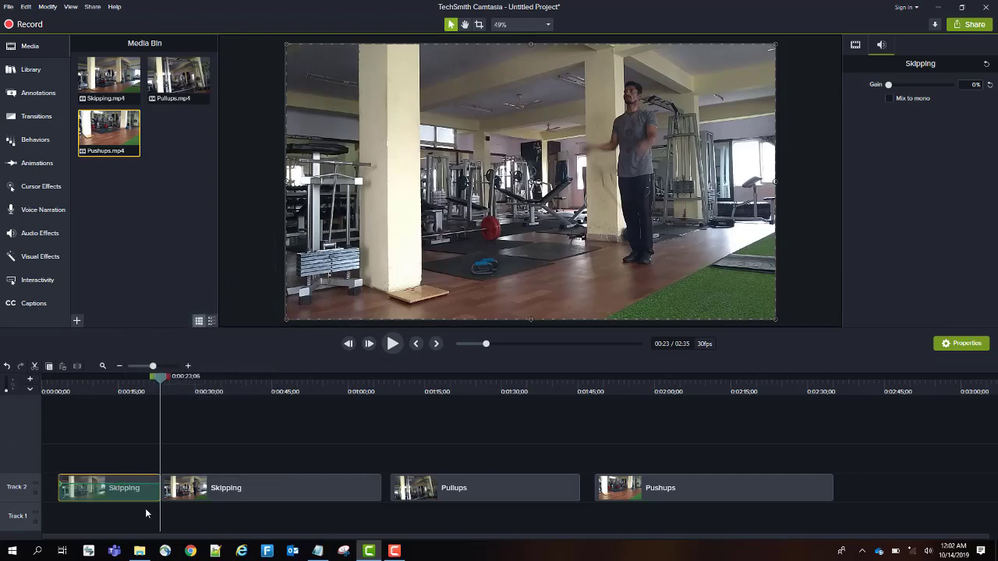
right_click(117, 491)
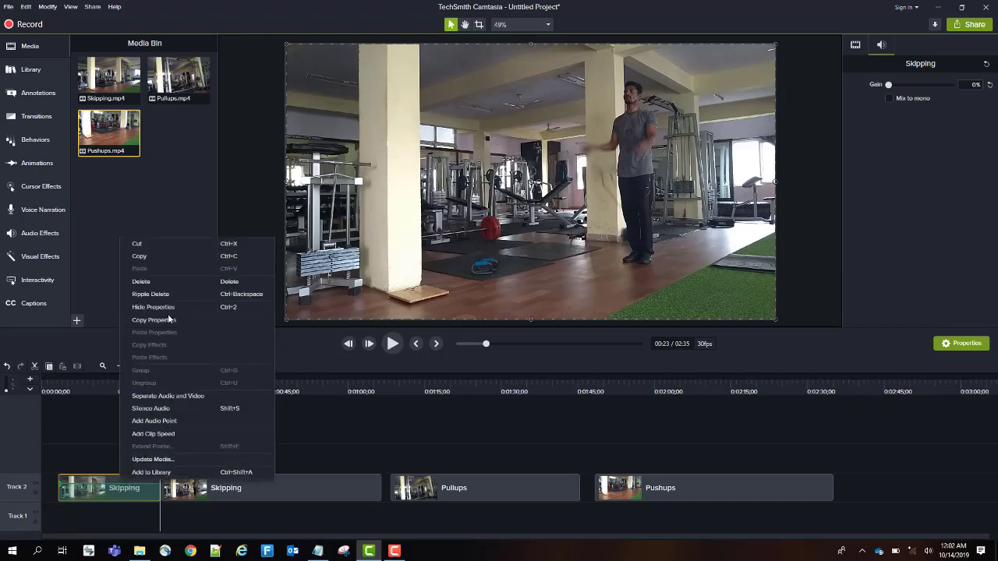
click(192, 280)
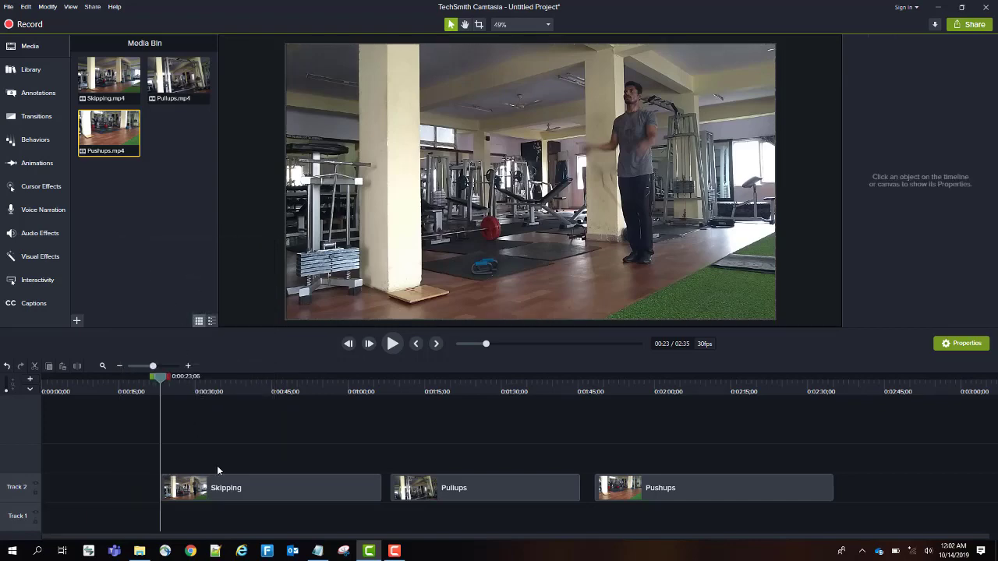
Split Skipping at 00:59 and delete the leftover tail.
drag(162, 379, 349, 388)
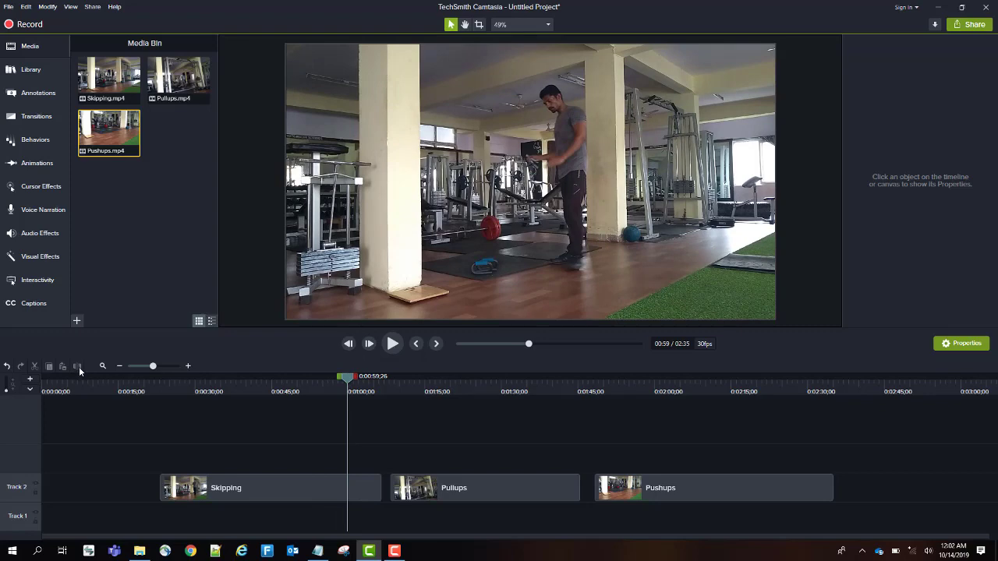
click(338, 490)
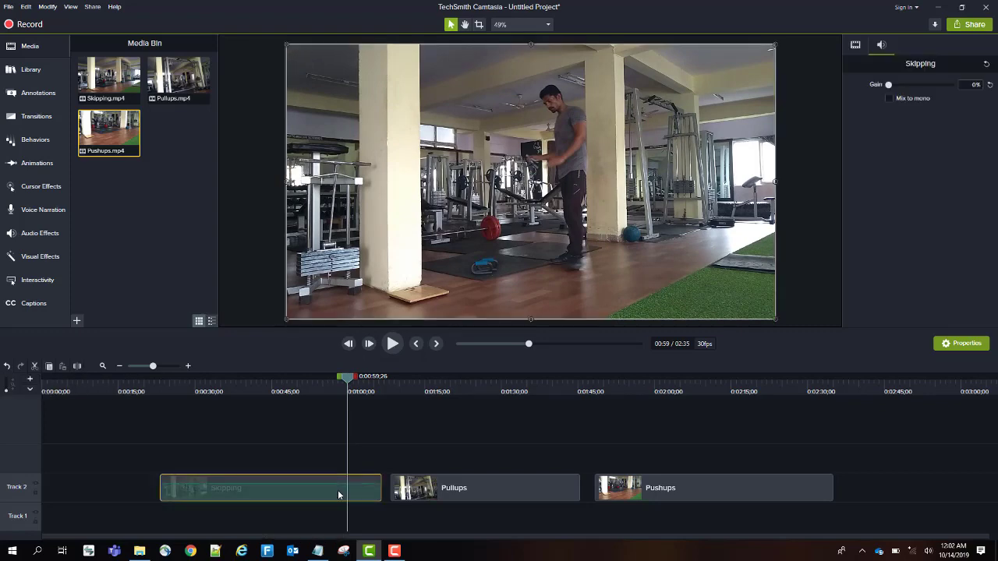
click(76, 367)
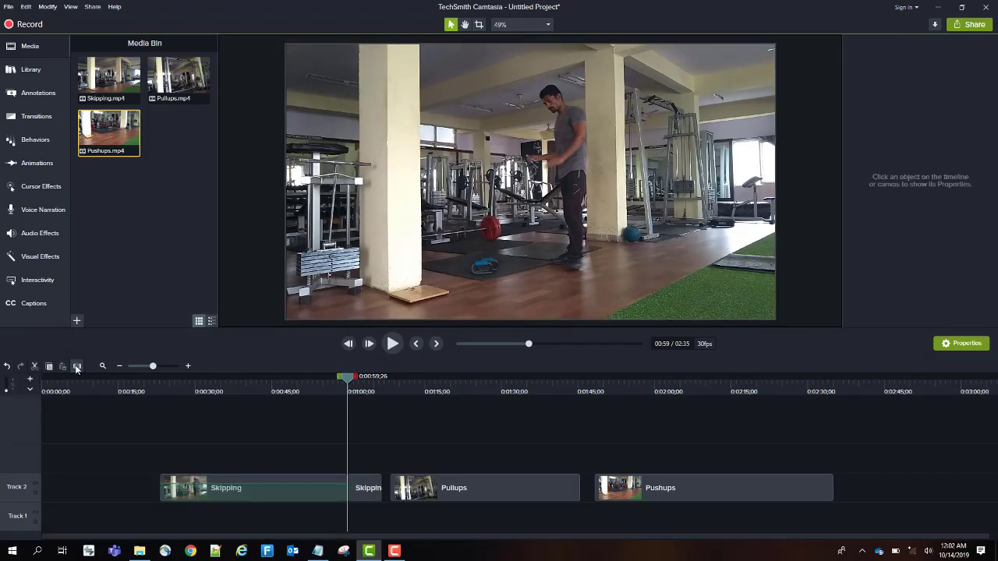
click(363, 491)
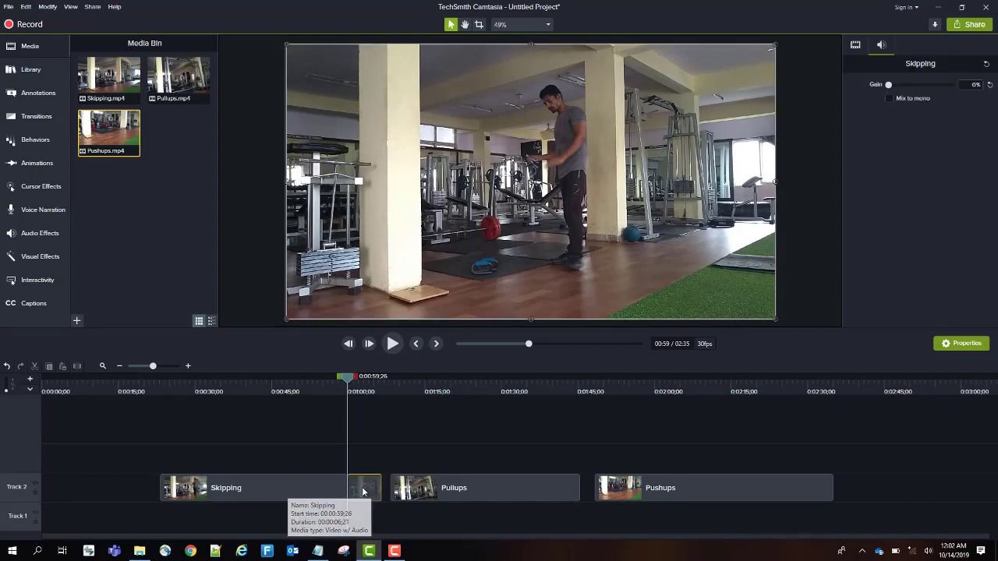
key(Delete)
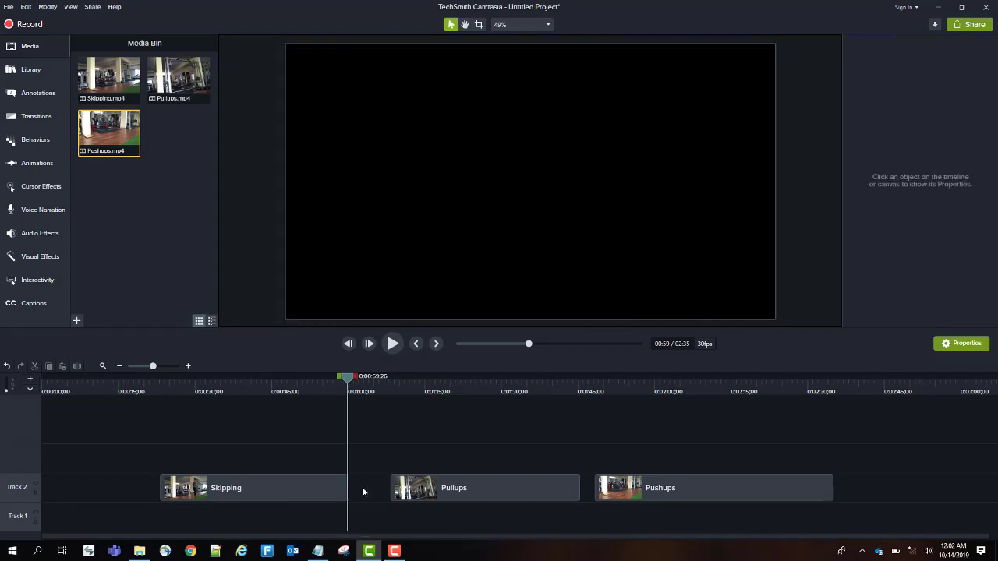
Trim the Pullups clip to 01:12–01:39 by splitting at both points and deleting the head and tail.
drag(349, 382, 414, 393)
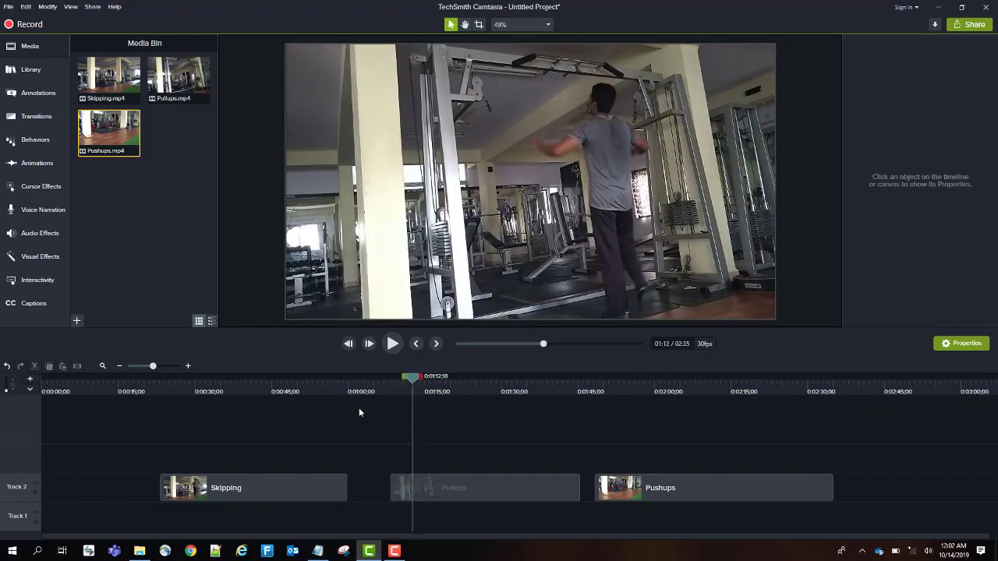
click(473, 499)
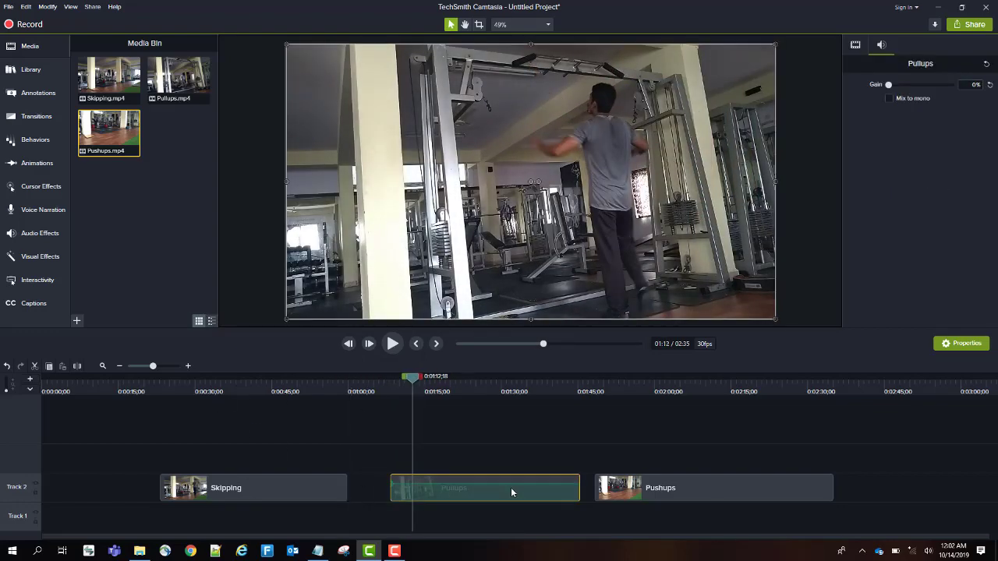
click(76, 372)
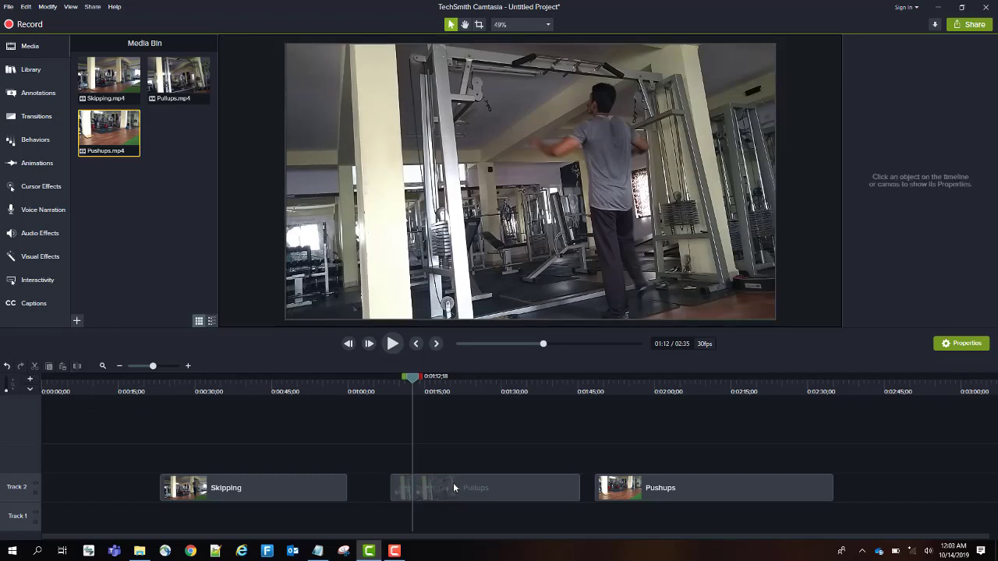
click(404, 491)
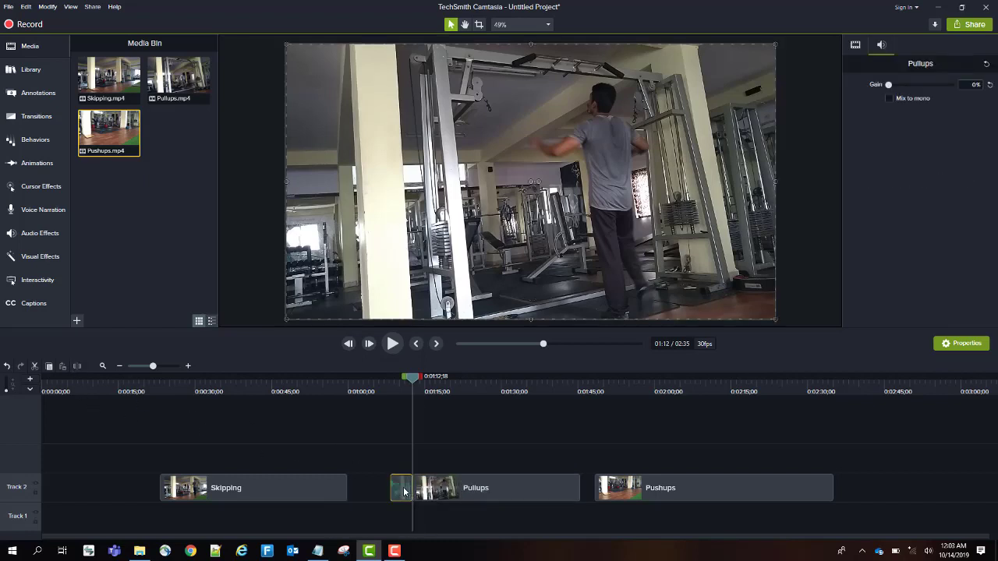
key(Delete)
drag(414, 378, 552, 400)
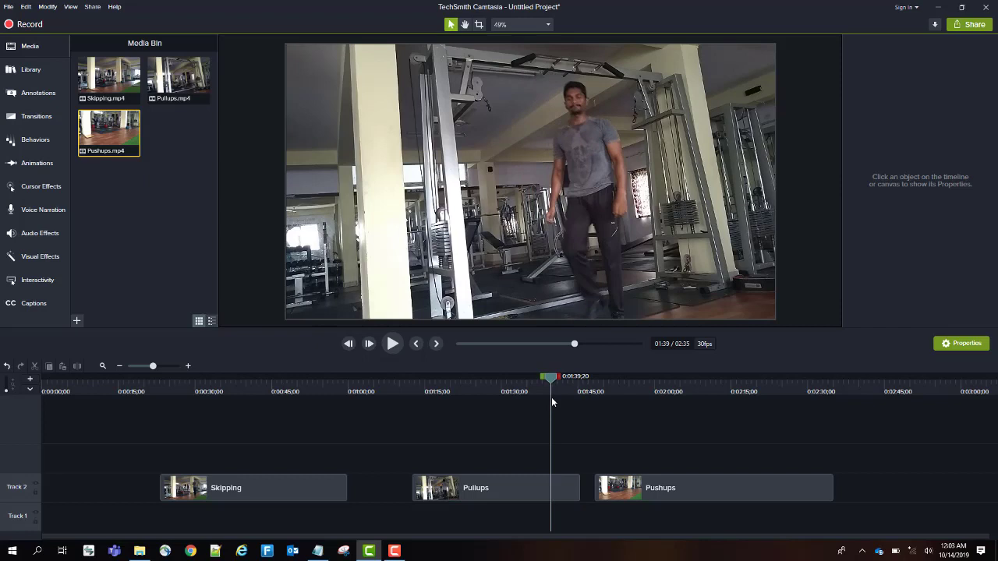
click(538, 493)
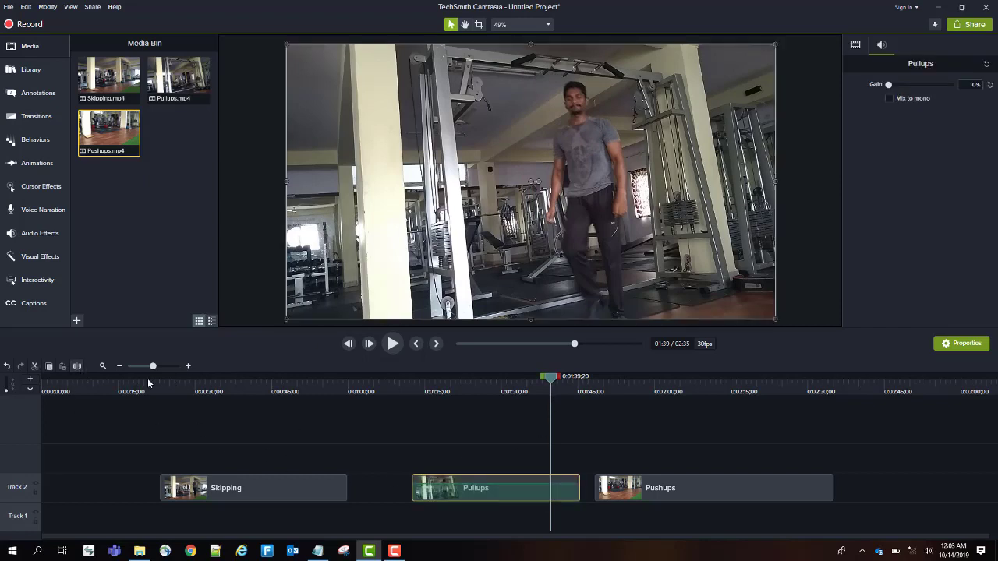
click(77, 366)
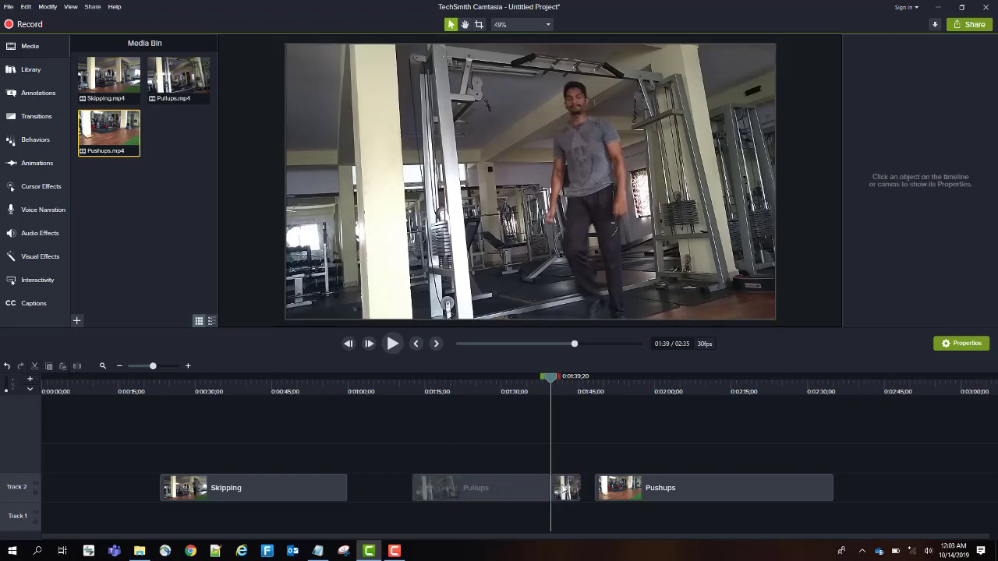
click(574, 488)
key(Delete)
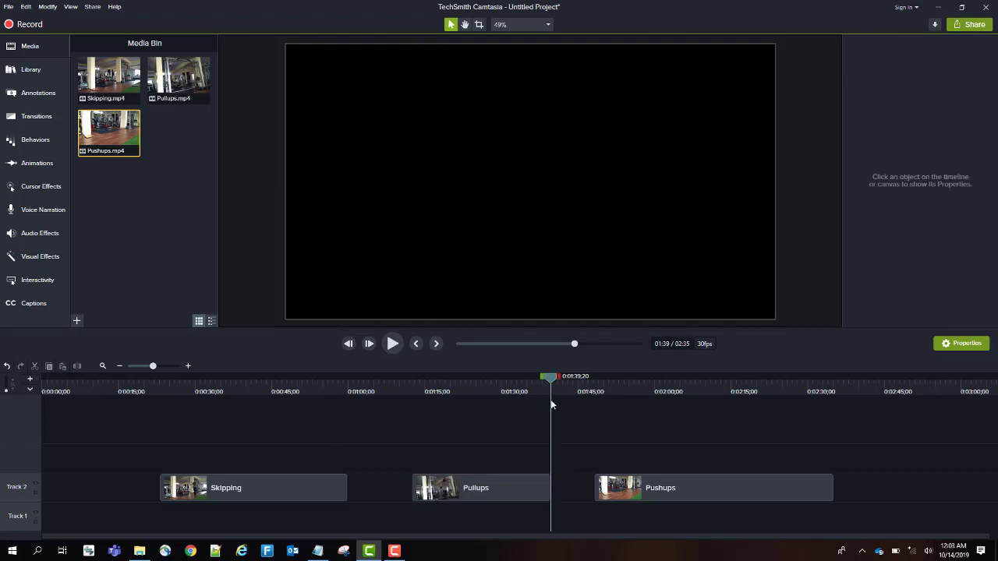
Trim the Pushups clip to about 02:01–02:29 by splitting at both points and deleting the tail.
drag(551, 378, 664, 394)
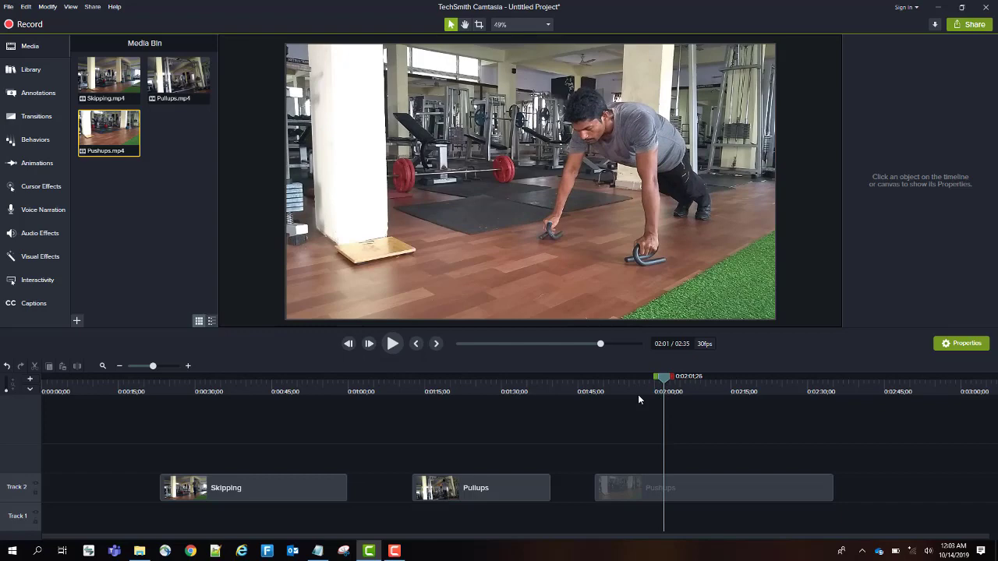
click(767, 495)
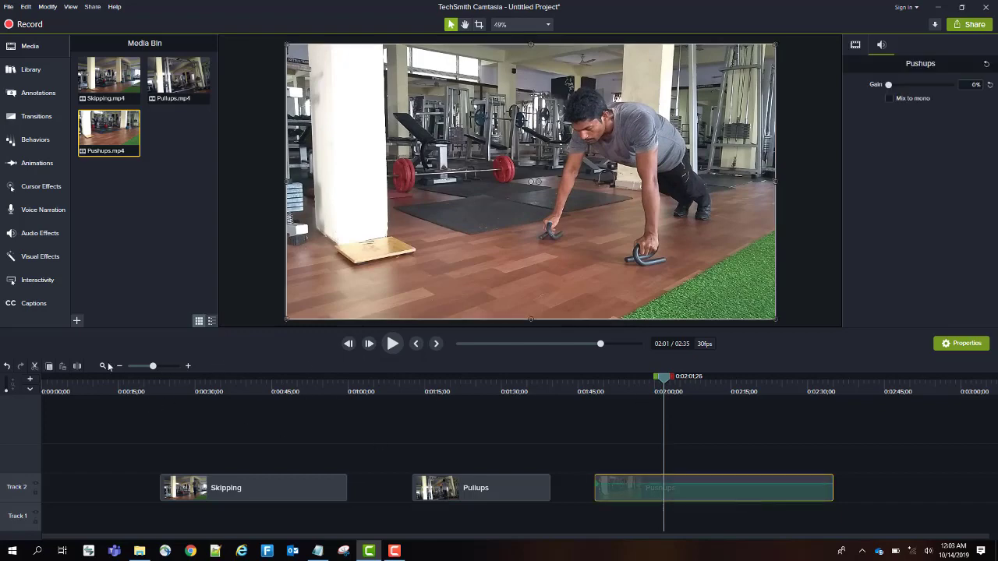
click(77, 366)
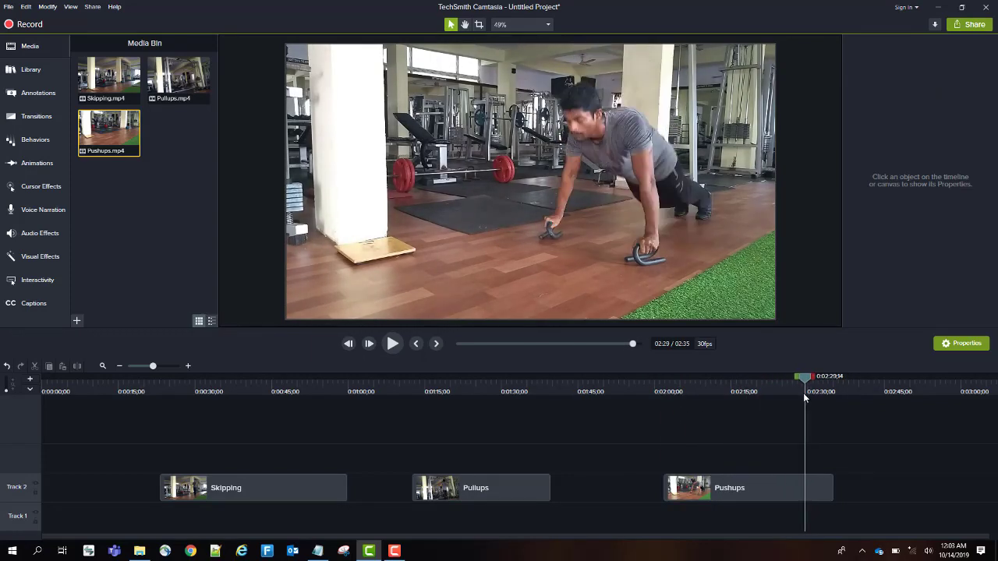
click(778, 491)
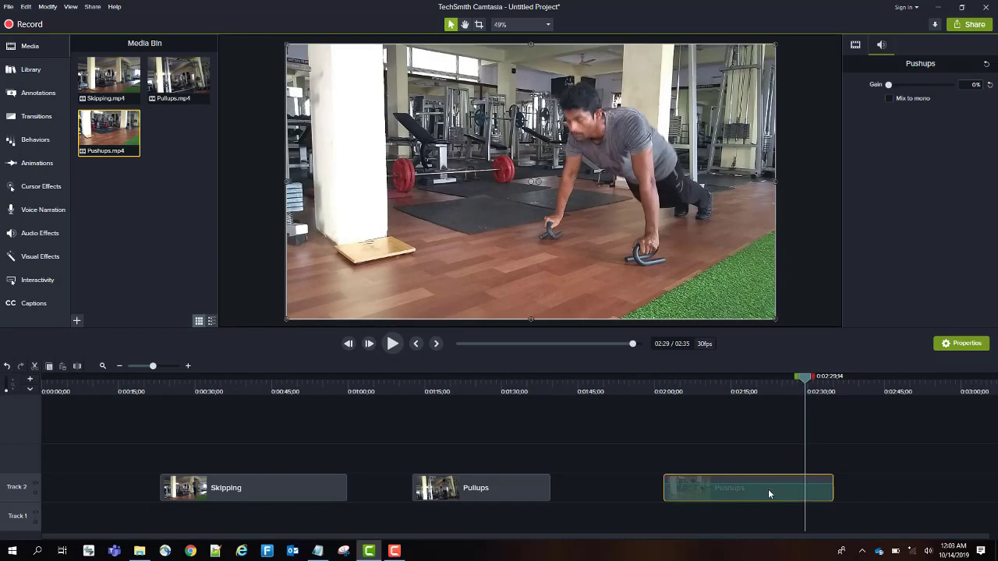
click(78, 367)
click(830, 489)
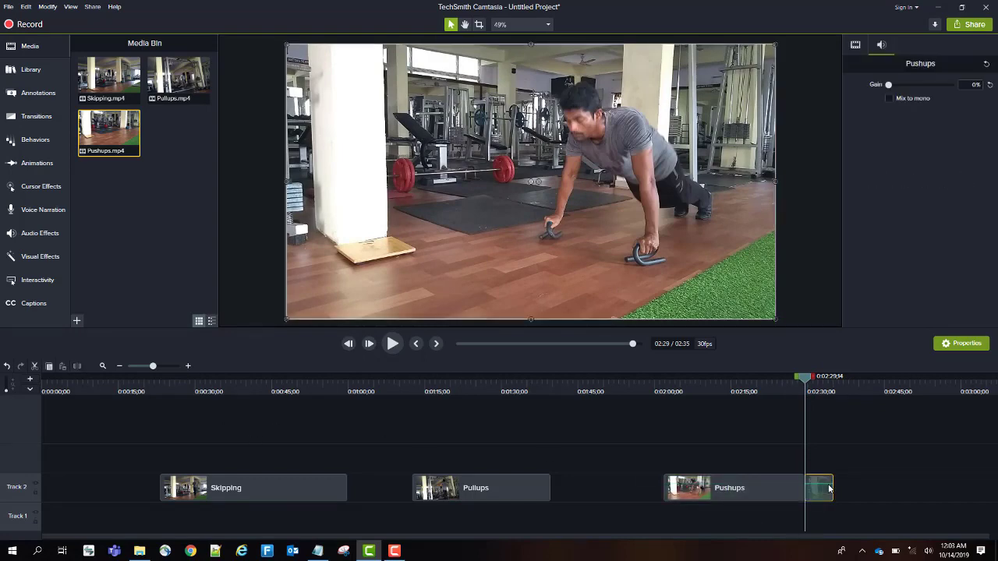
key(Delete)
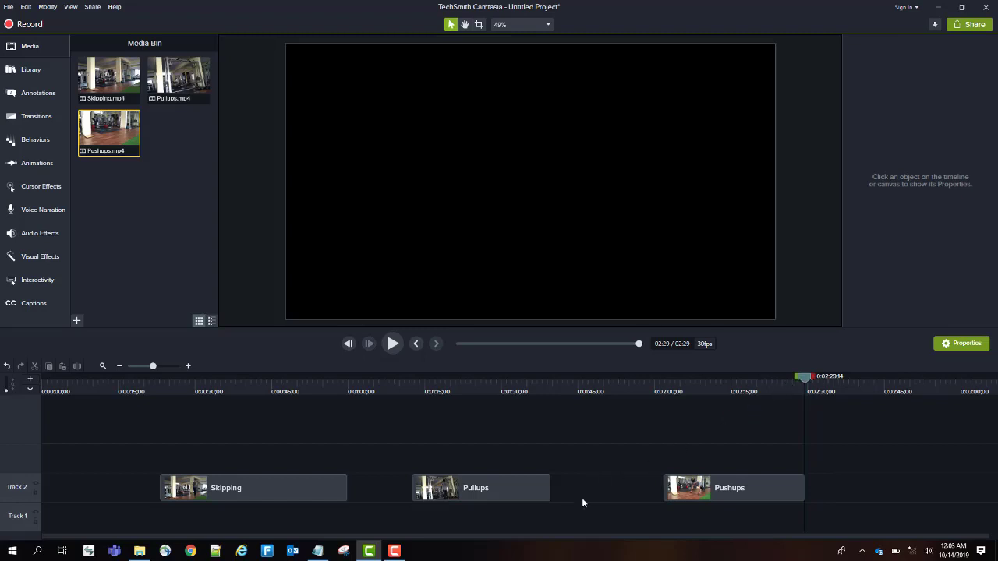
Close the gaps on Track 2 so Pushups starts at 1:17 after Pullups, making the project 1:44.
drag(299, 489, 205, 494)
drag(499, 483, 368, 490)
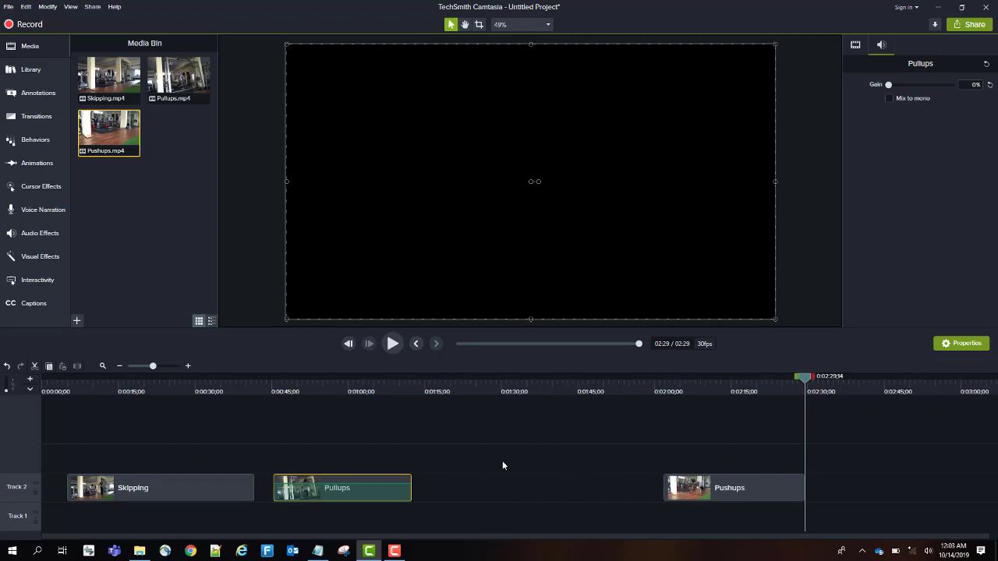
drag(768, 488, 539, 492)
drag(288, 489, 303, 495)
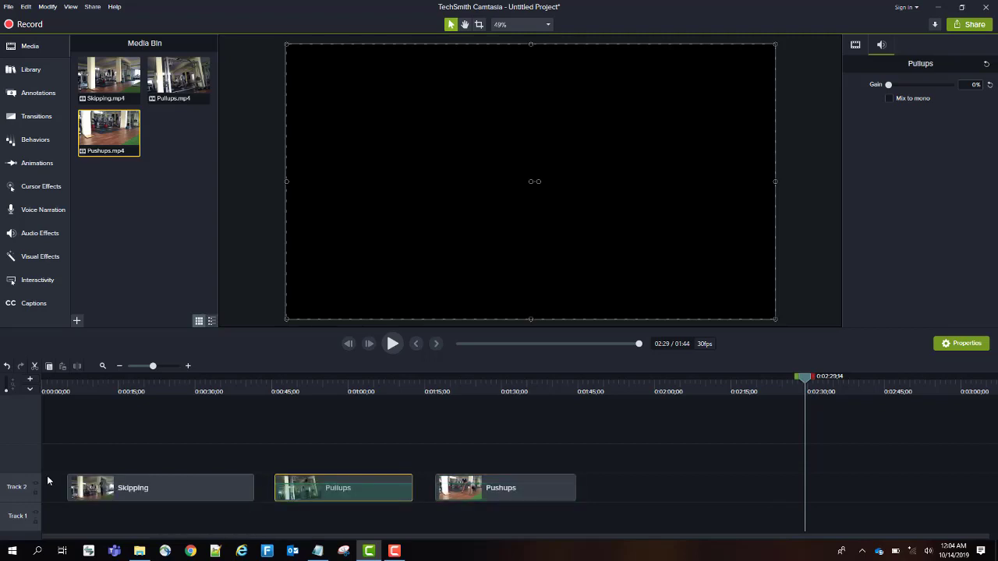
click(156, 488)
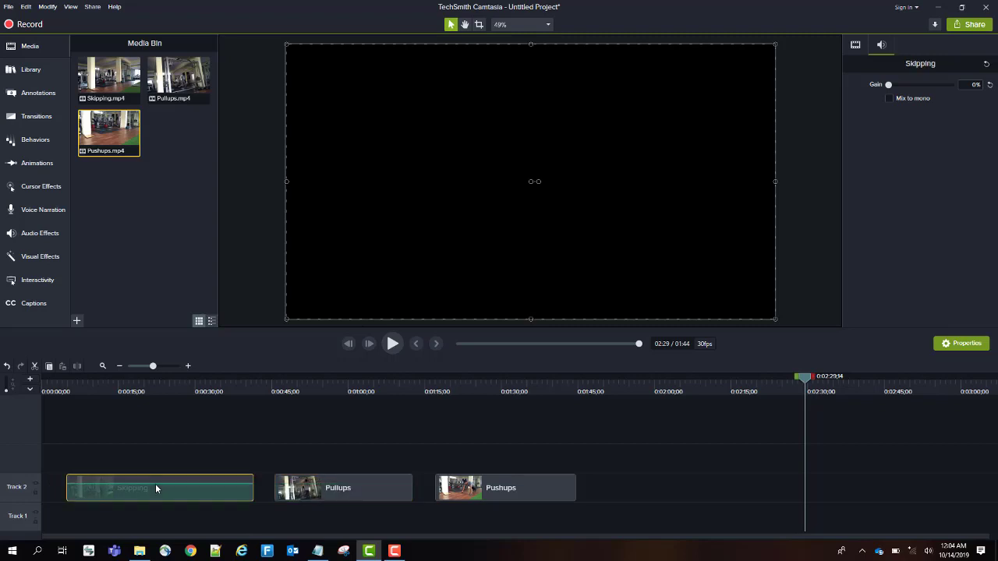
click(358, 487)
click(512, 489)
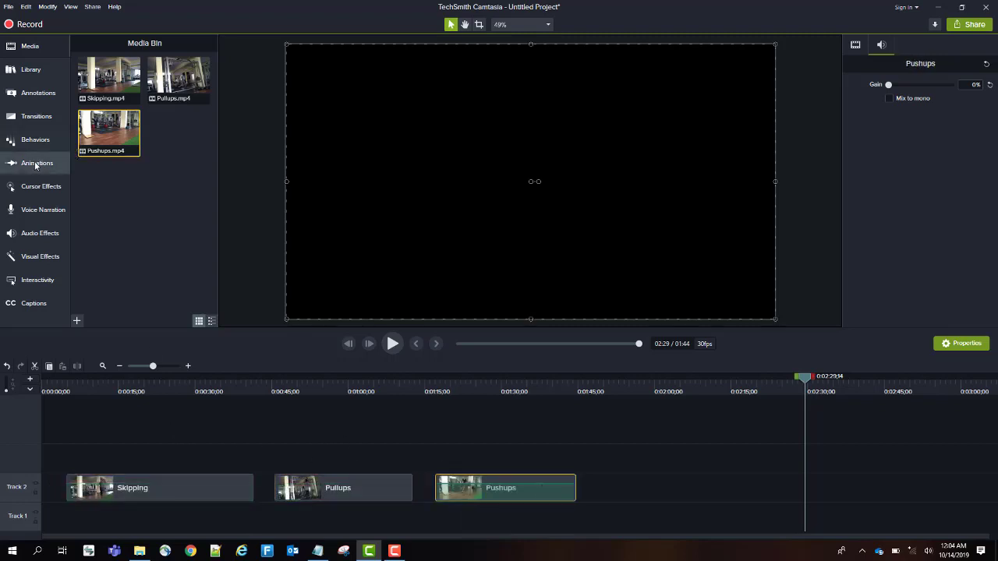
Drag the plain ABC text callout from Annotations onto the start of the timeline.
click(41, 95)
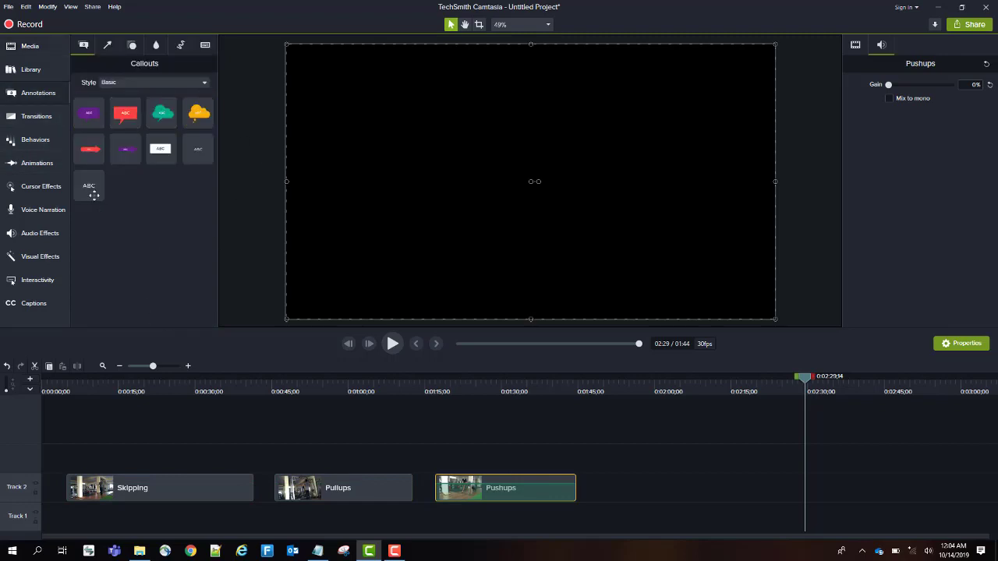
click(91, 189)
drag(89, 187, 46, 458)
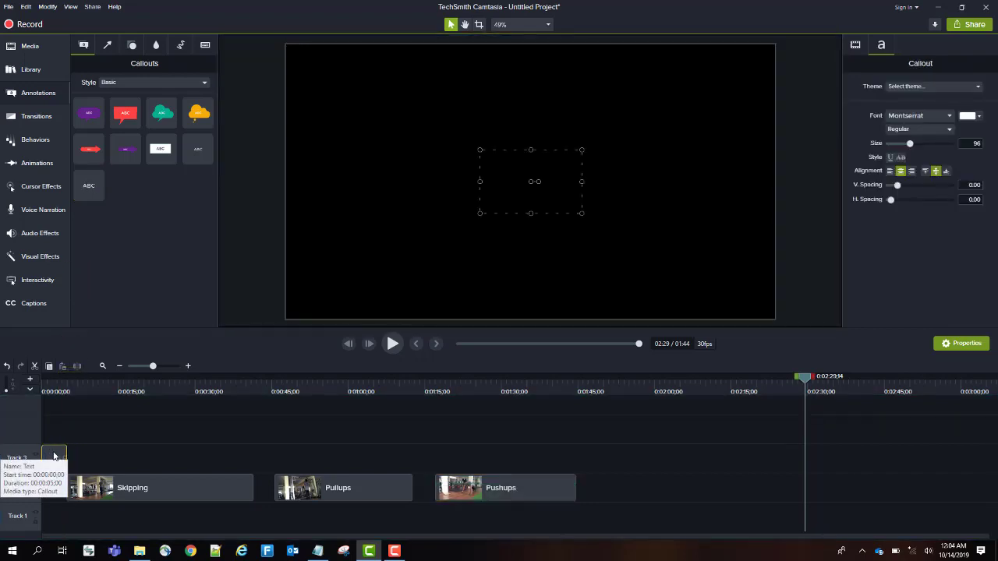
key(ctrl+Home)
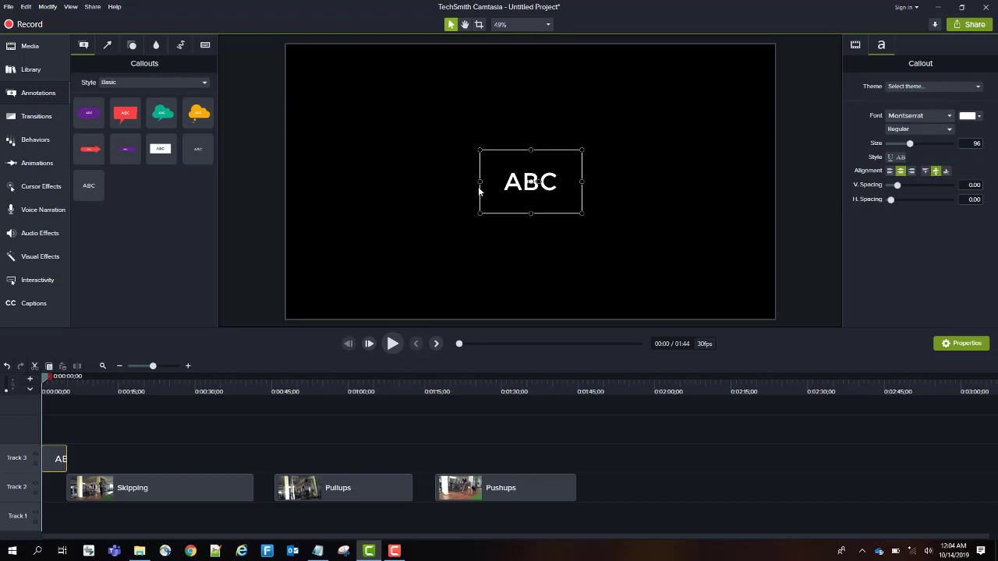
Change the callout text to 'Skipping' and enlarge its text box across the preview.
double_click(548, 182)
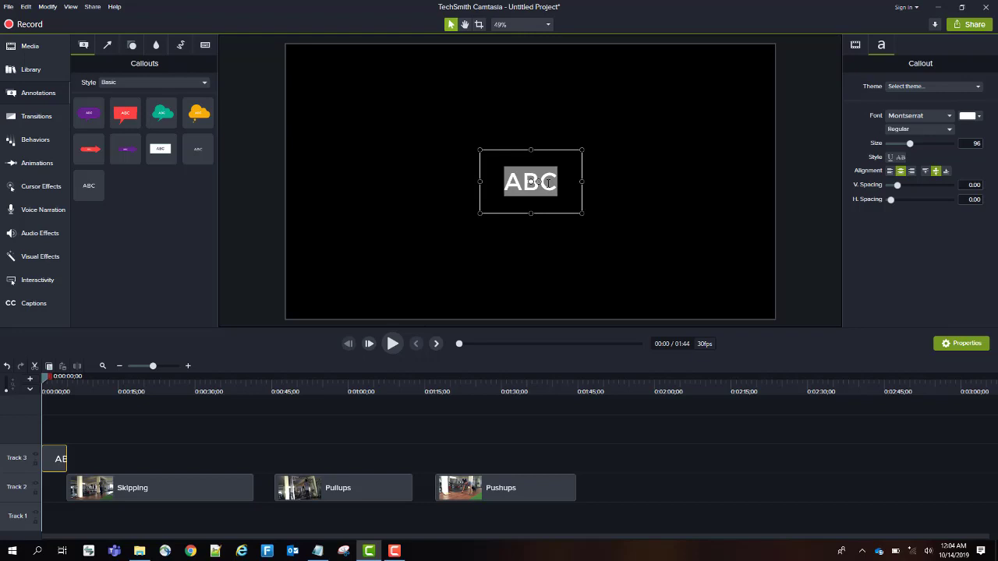
text(Skip)
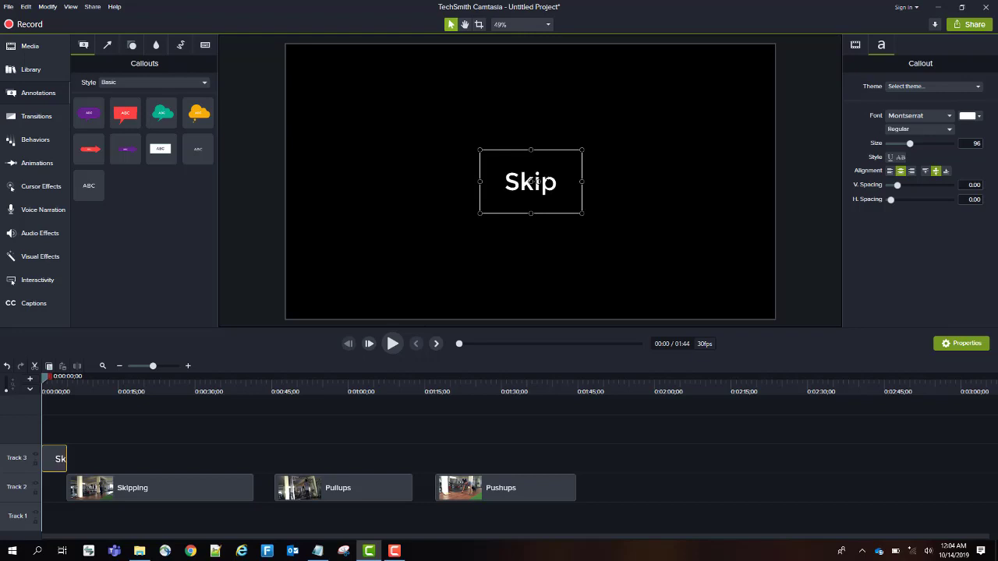
text(ping)
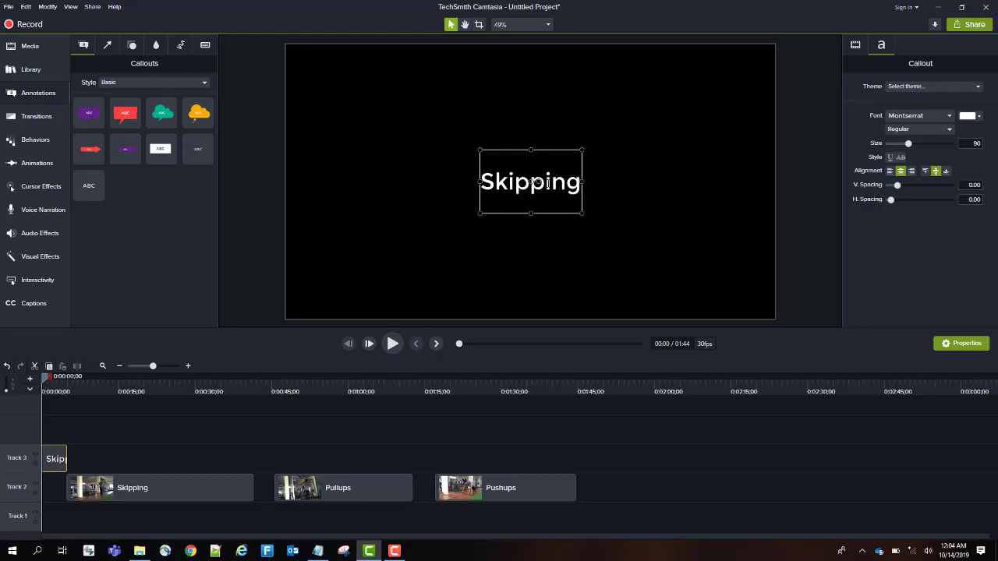
drag(479, 149, 322, 138)
drag(582, 213, 727, 260)
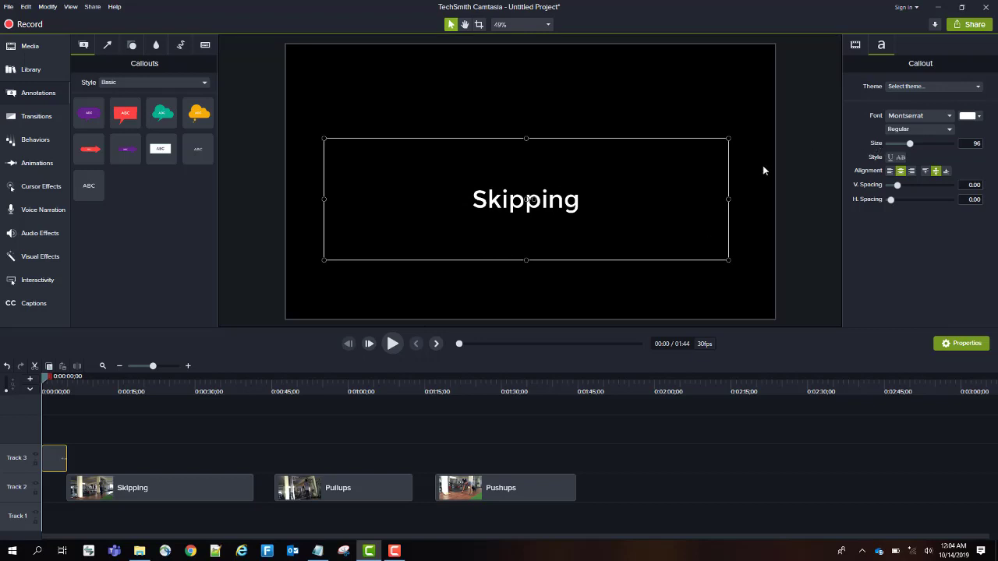
Set the Skipping title font to Bodoni MT Poster Compressed at size 218.
click(949, 118)
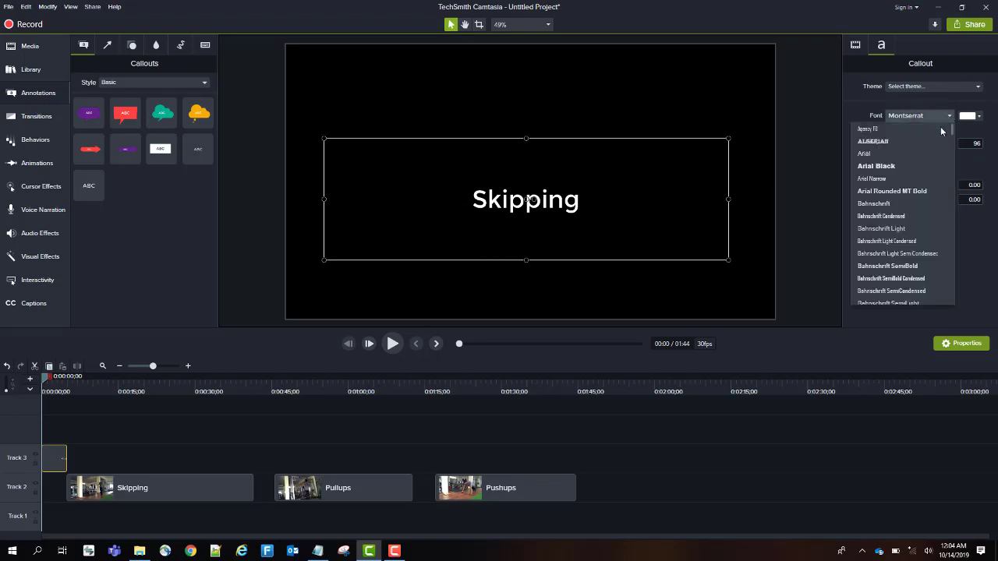
click(905, 217)
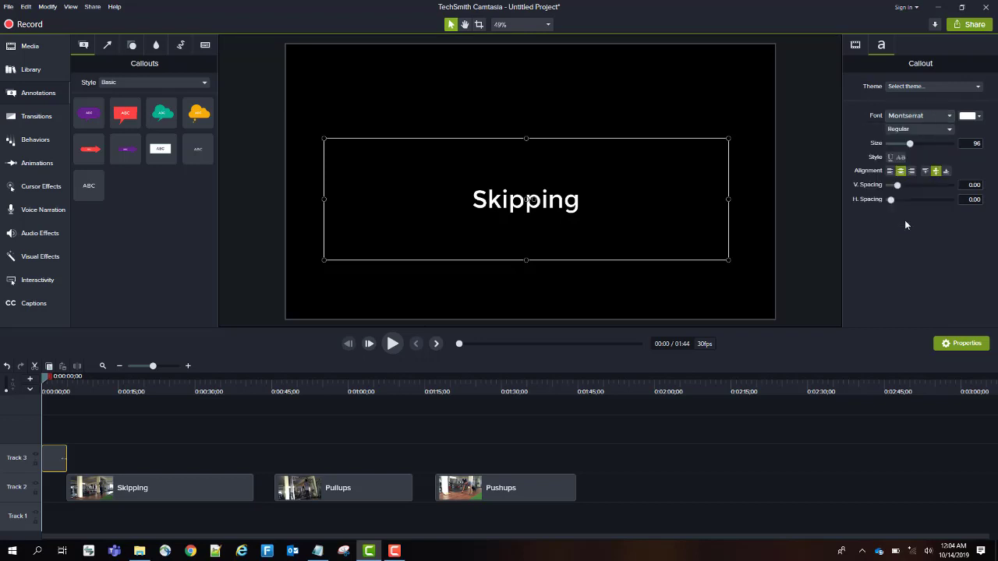
click(950, 119)
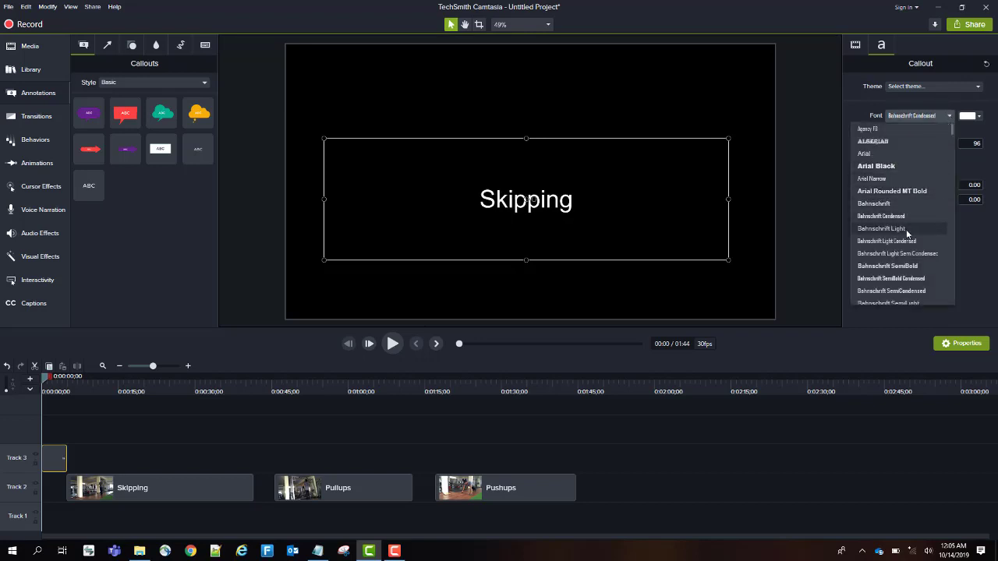
scroll(907, 232, down, 5)
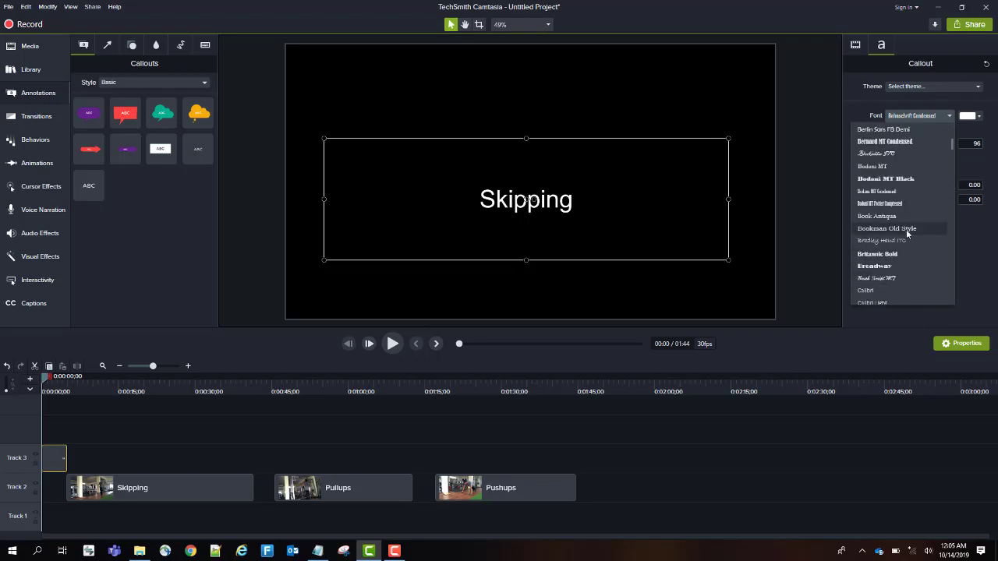
click(900, 204)
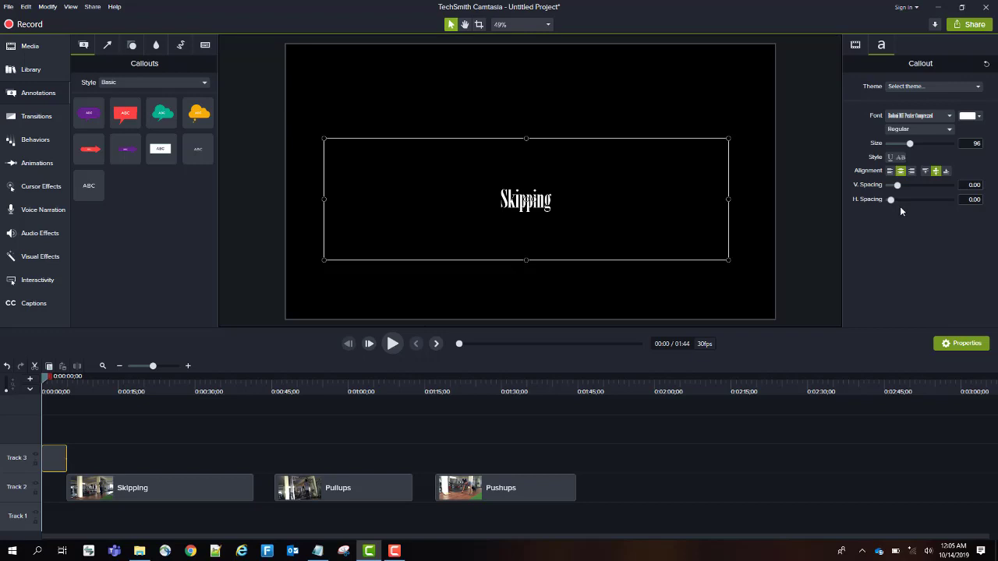
drag(910, 145, 942, 144)
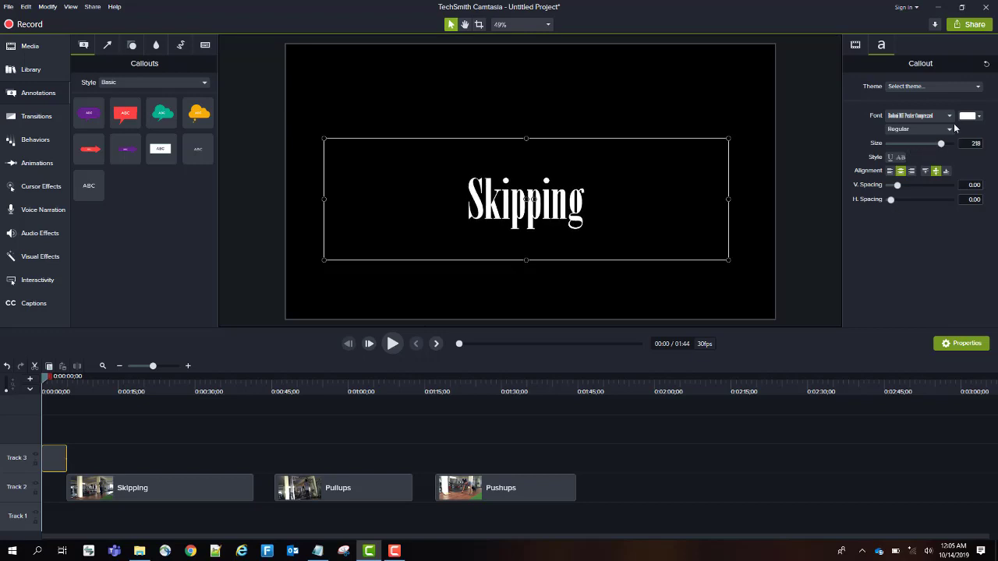
Colour the title blue #3650EF, widen horizontal spacing to 0.69, and stretch the box taller.
click(968, 115)
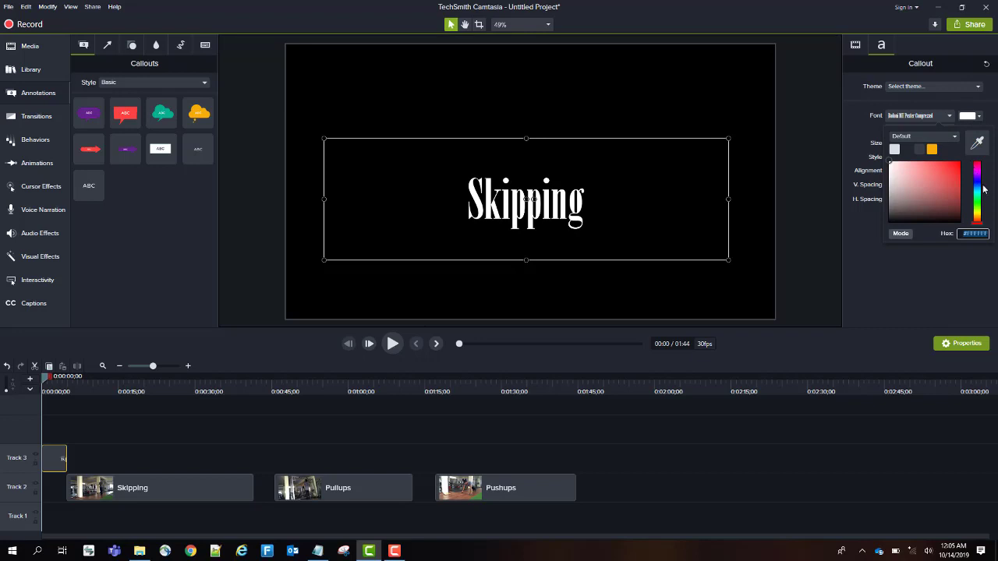
click(977, 184)
click(944, 165)
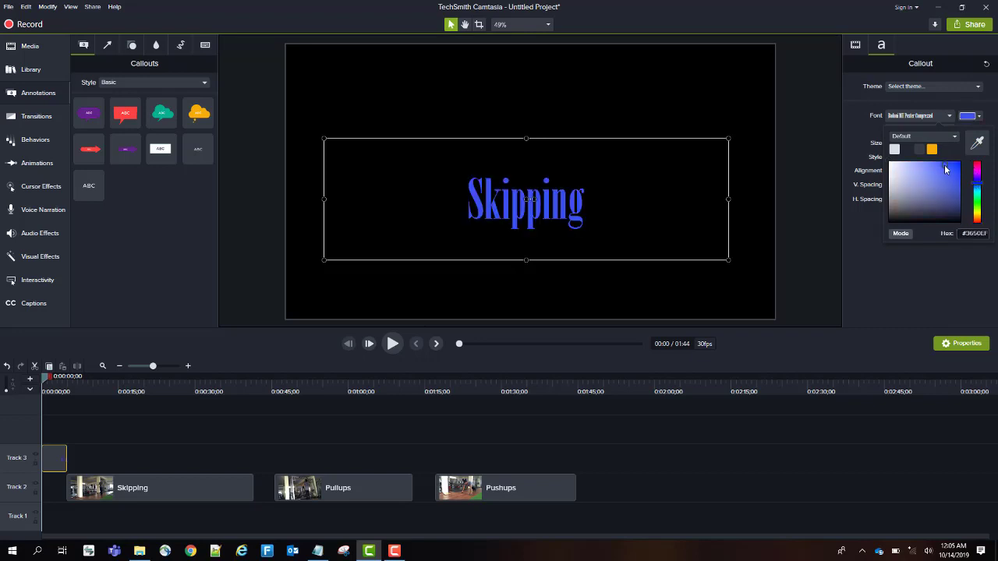
click(855, 259)
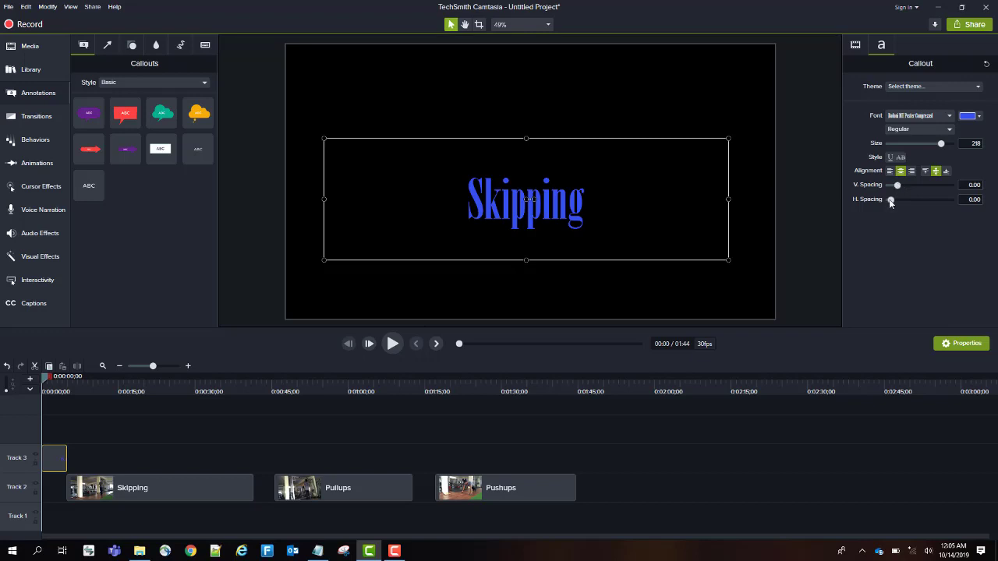
drag(890, 200, 898, 200)
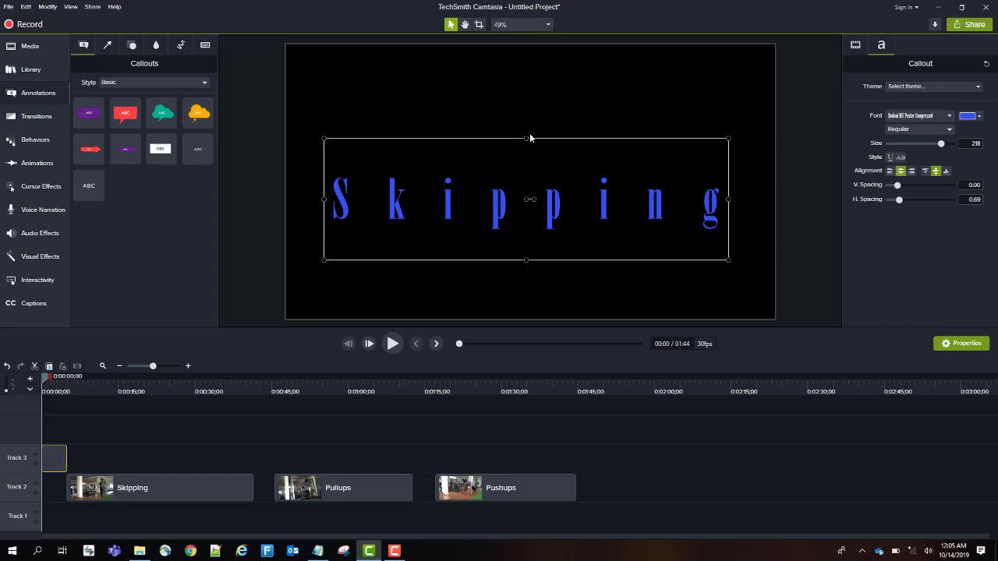
drag(525, 138, 525, 68)
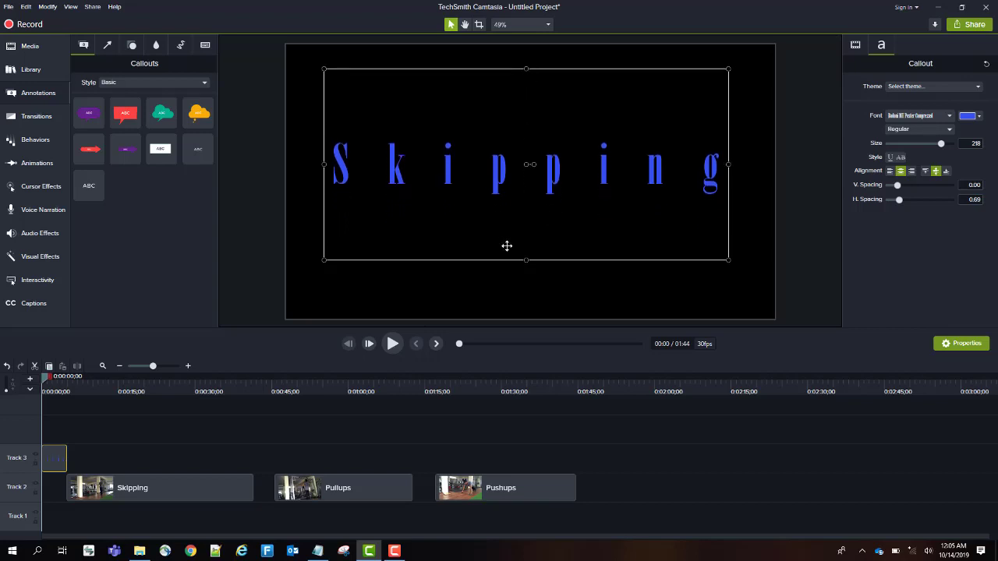
drag(529, 258, 524, 304)
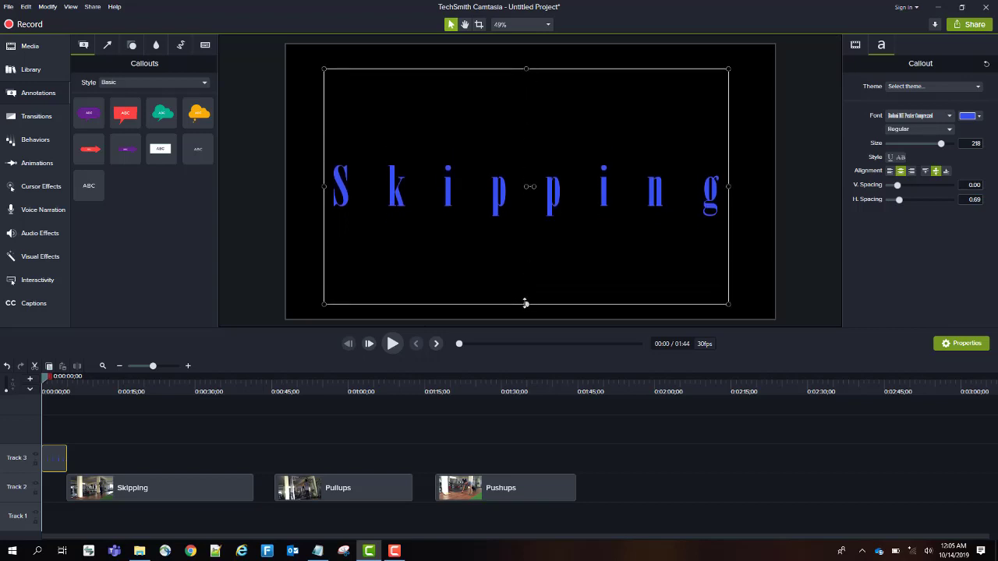
Copy the title callout and paste two copies, placed around 0:00:43 and 0:01:13.
right_click(56, 461)
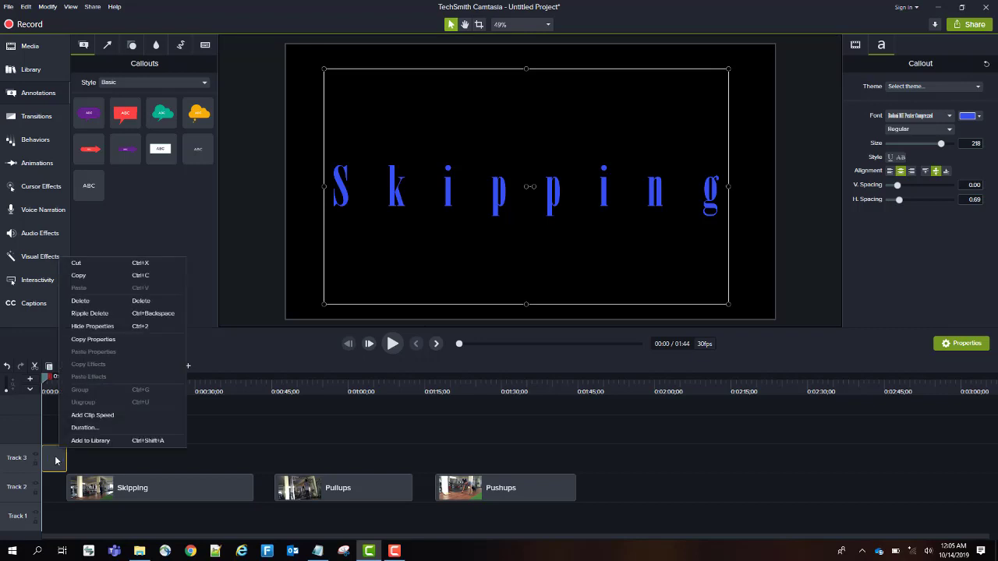
click(149, 275)
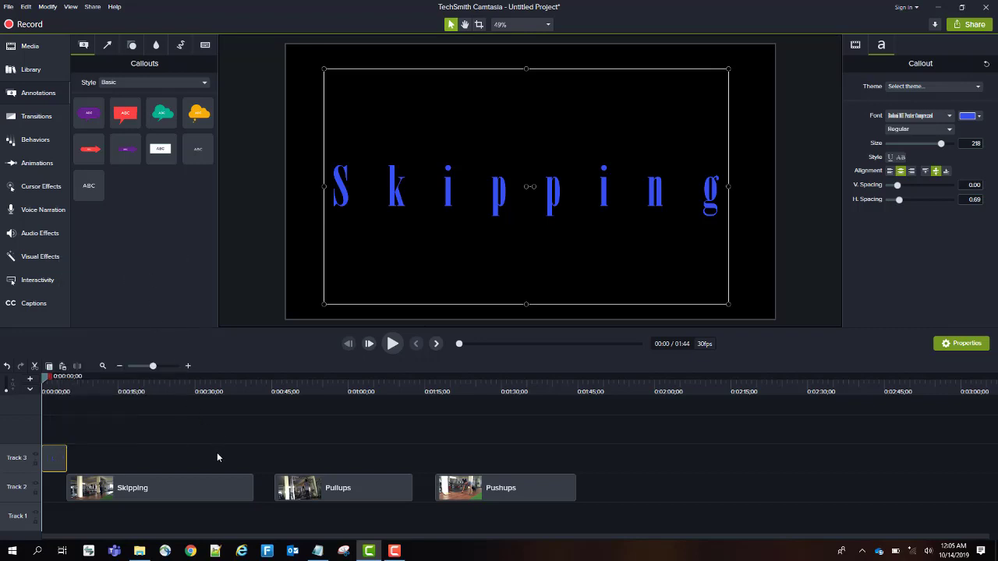
click(258, 461)
right_click(258, 461)
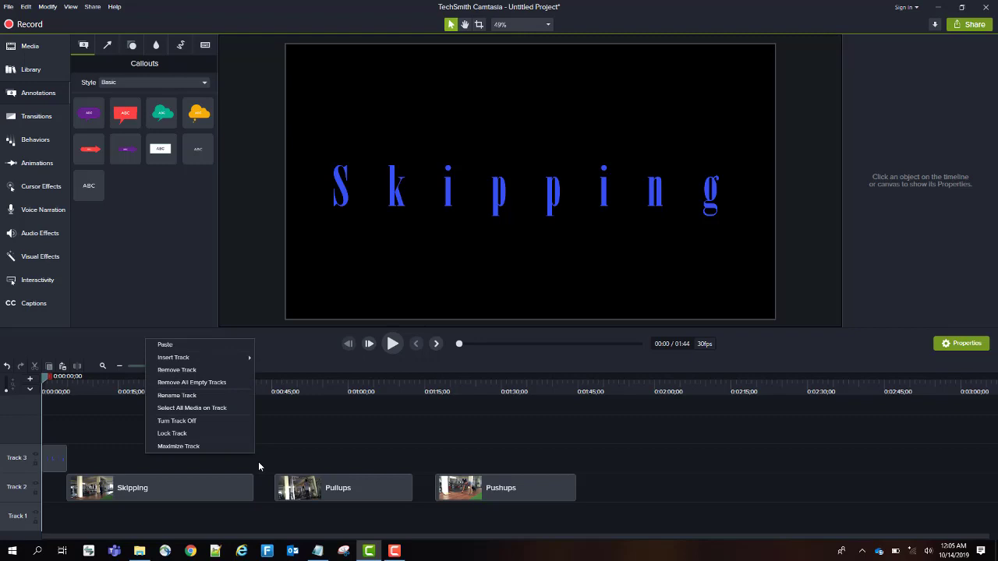
click(205, 344)
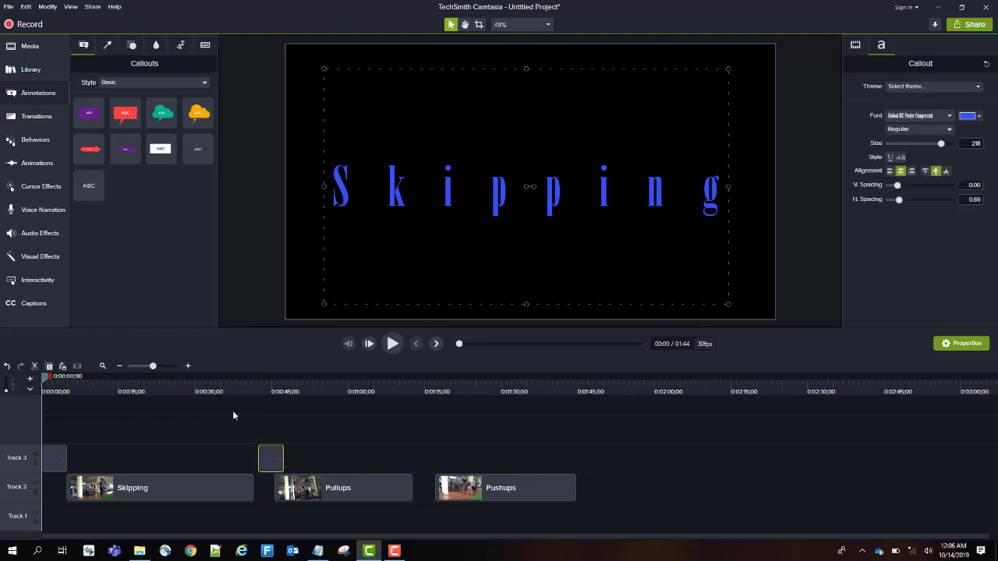
right_click(353, 449)
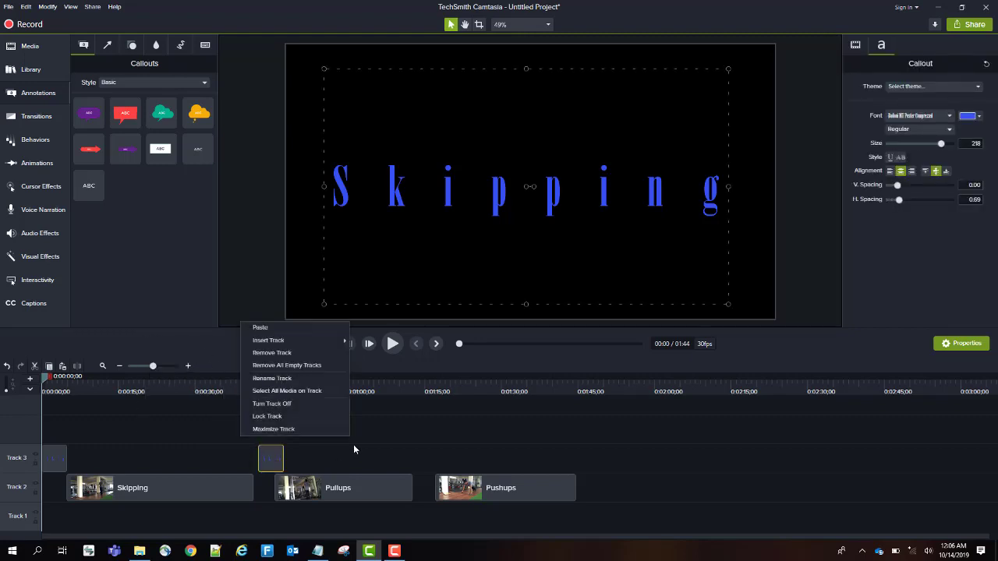
click(288, 330)
drag(275, 454, 270, 454)
drag(372, 459, 426, 463)
Shift Pullups and Pushups to follow the titles and move a title onto Track 2 before Pullups.
drag(316, 485, 323, 485)
drag(491, 487, 513, 488)
drag(427, 463, 437, 488)
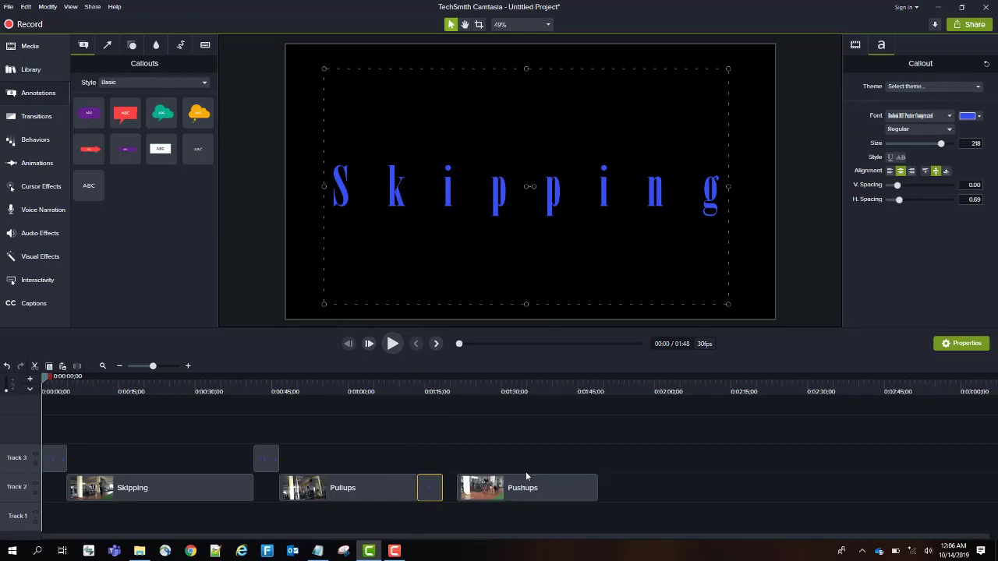
drag(516, 483, 502, 485)
click(266, 461)
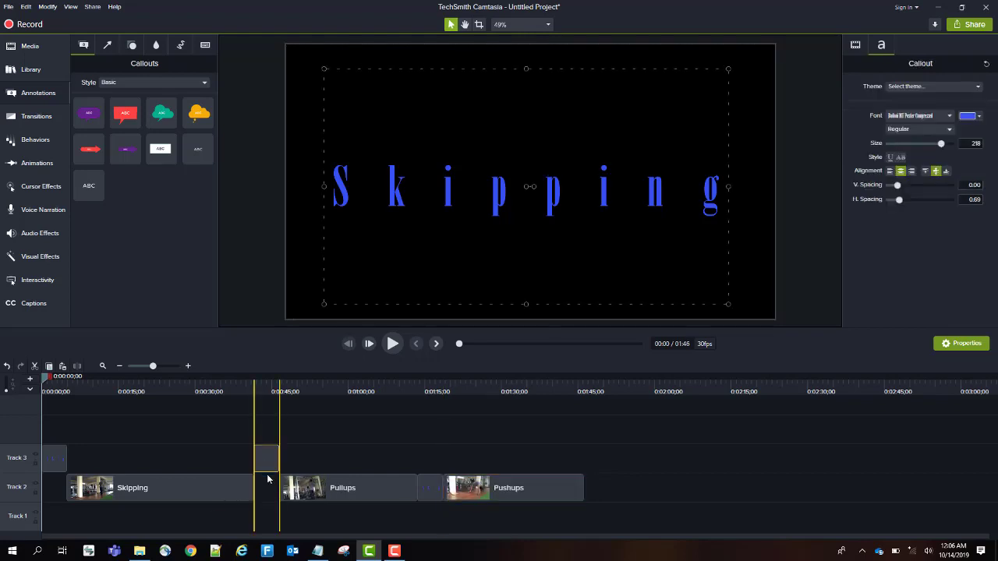
drag(267, 479, 309, 488)
click(269, 491)
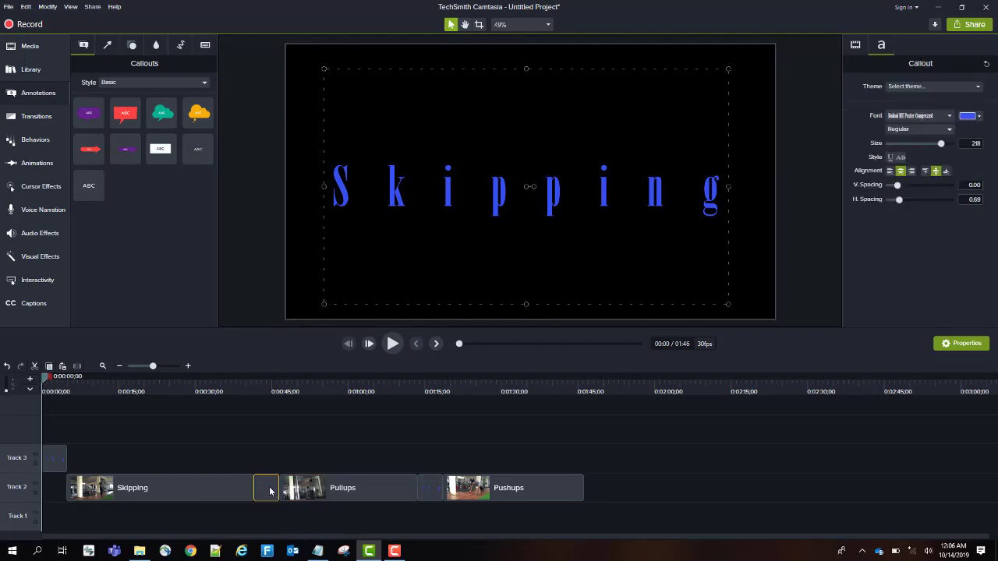
click(269, 491)
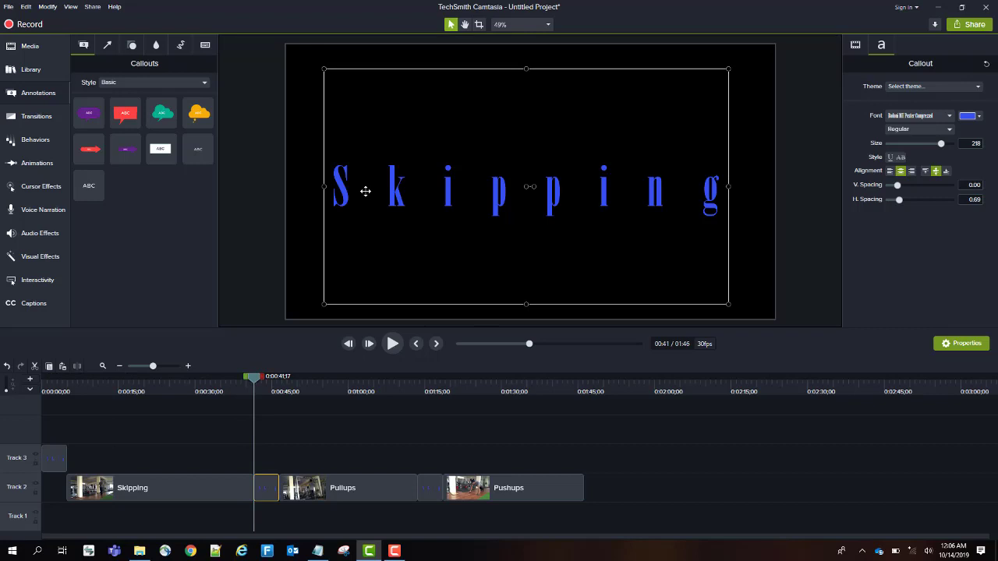
Retype the two copied title callouts as 'Pullups' and 'Pushups'.
double_click(669, 202)
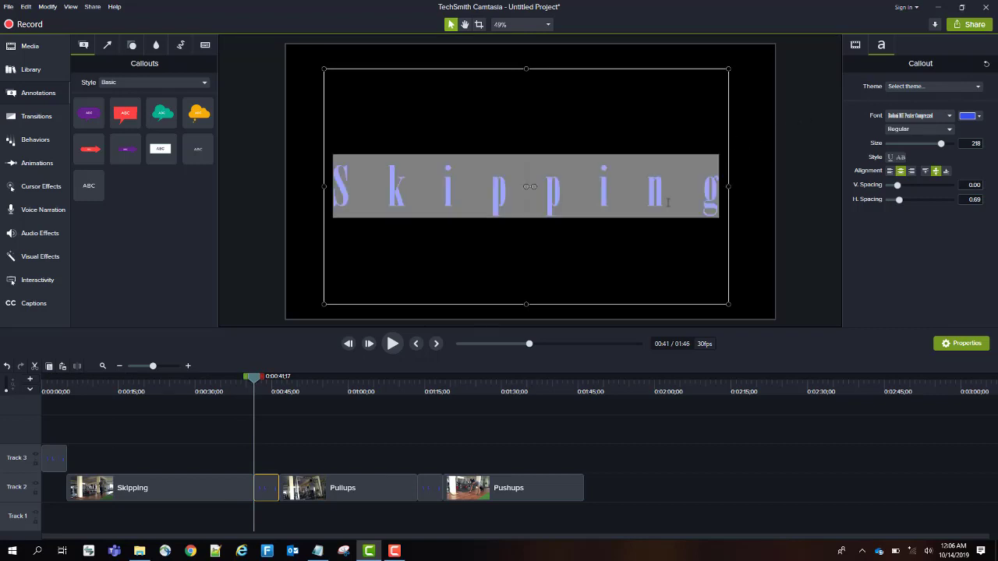
text(Pullups)
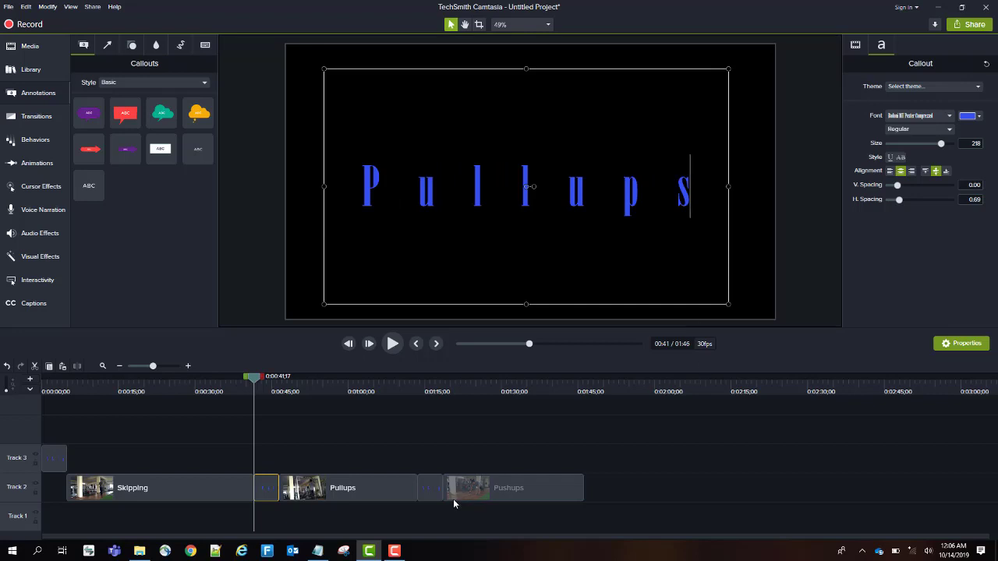
click(429, 488)
click(636, 200)
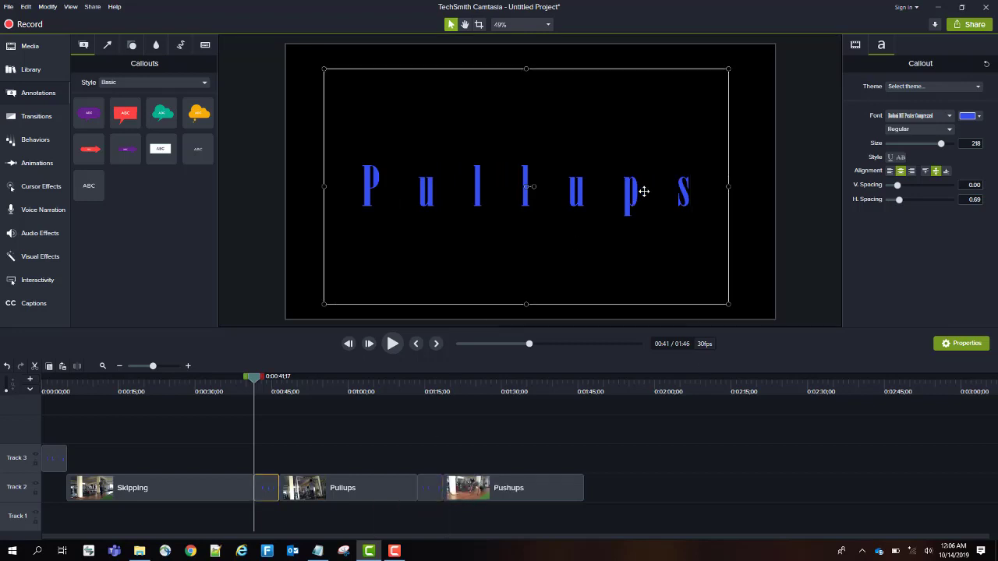
double_click(639, 188)
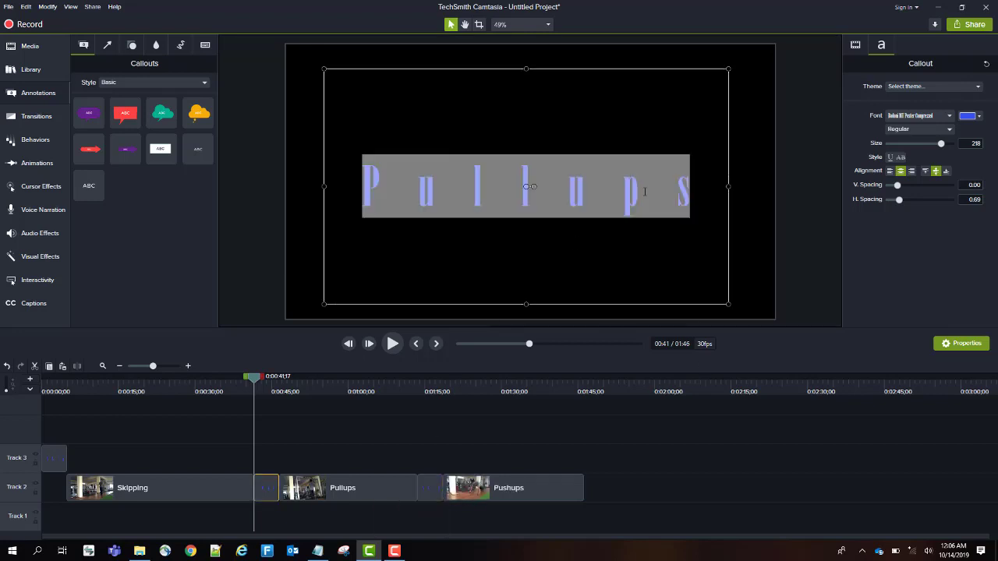
text(Pushups)
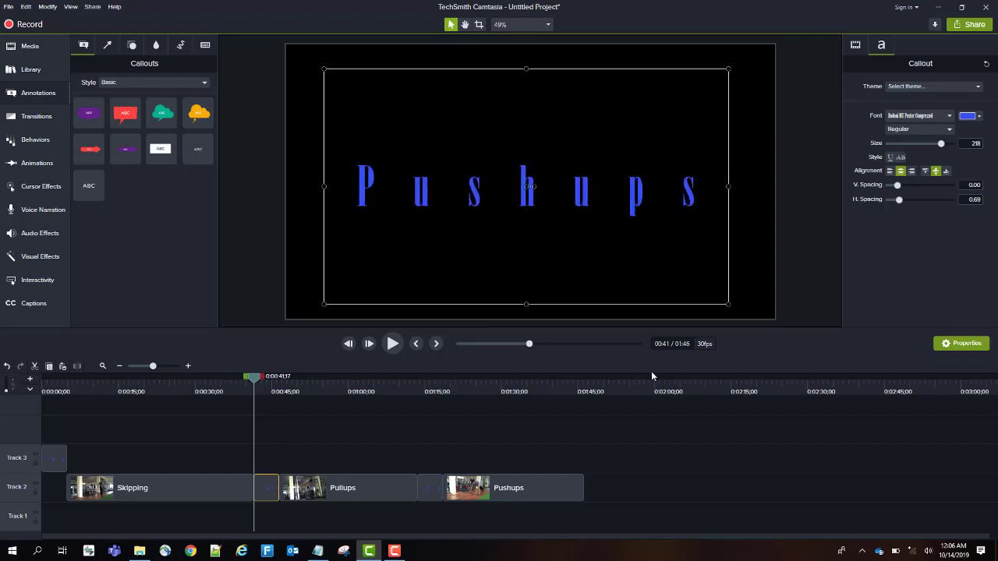
click(616, 427)
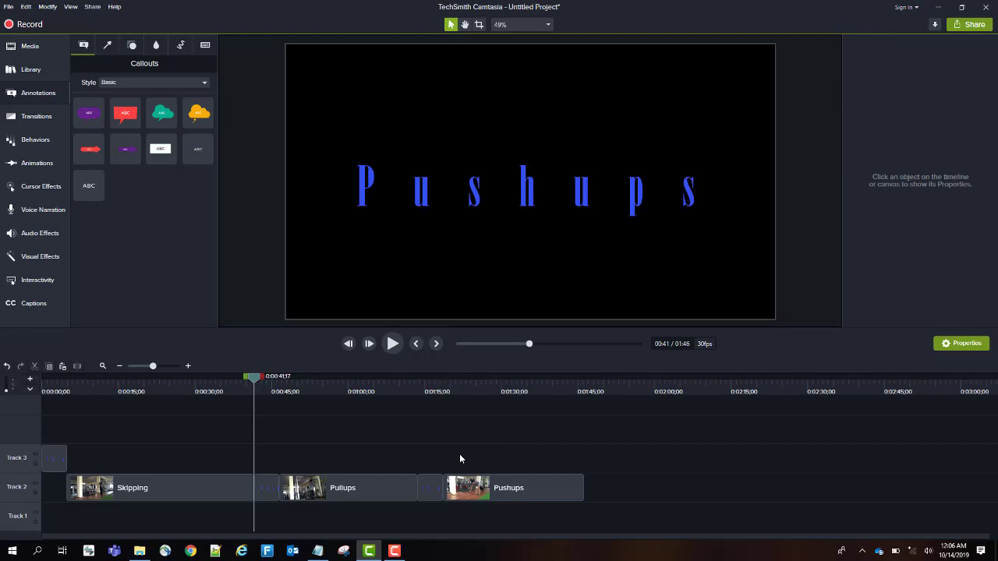
Paste a title copy, snap it to the end of Pushups, and make it read 'Thank YOU'.
key(ctrl+v)
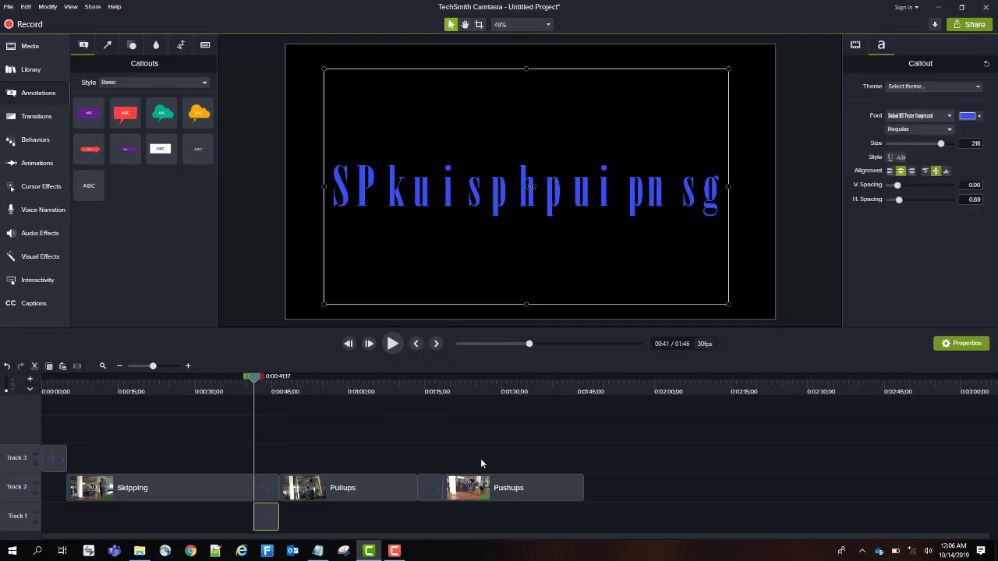
drag(262, 528, 597, 492)
drag(556, 377, 583, 378)
double_click(622, 187)
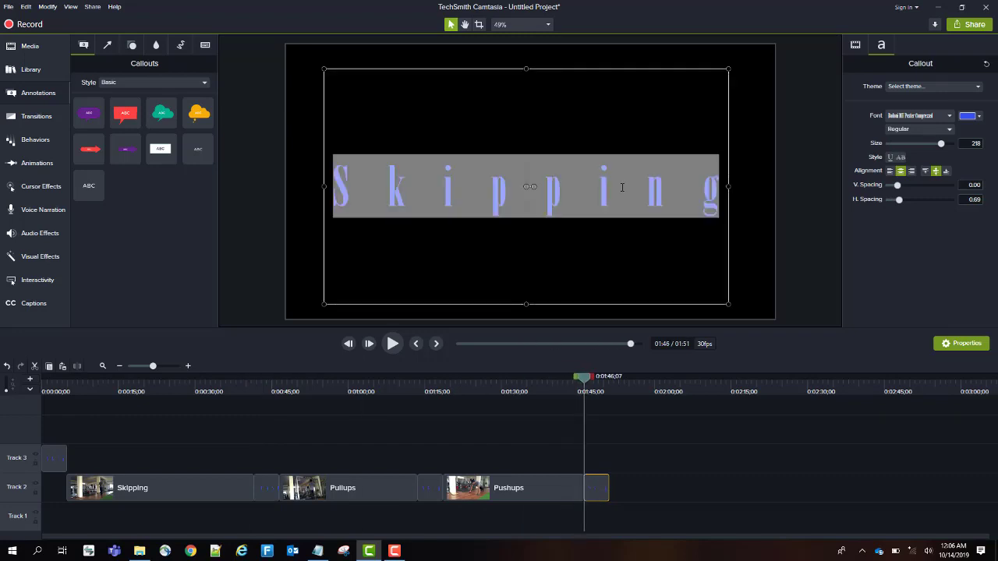
text(Thank)
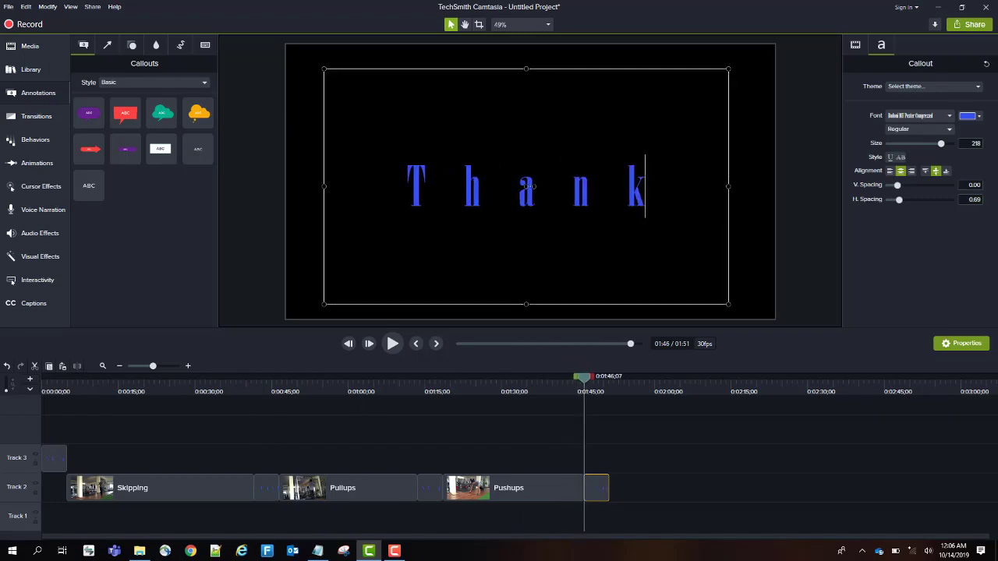
text( Y)
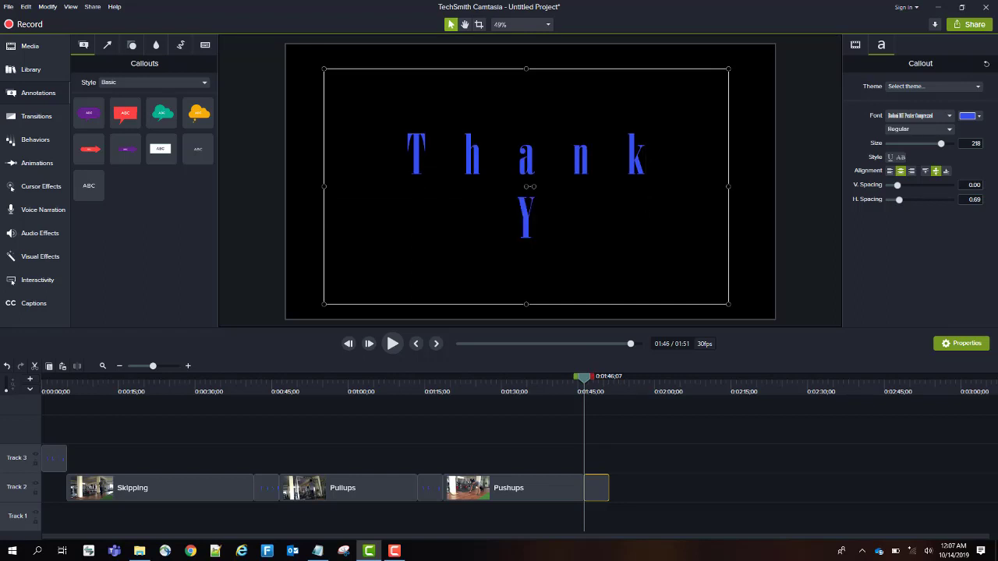
text(ou)
key(BackSpace)
key(BackSpace)
text(O)
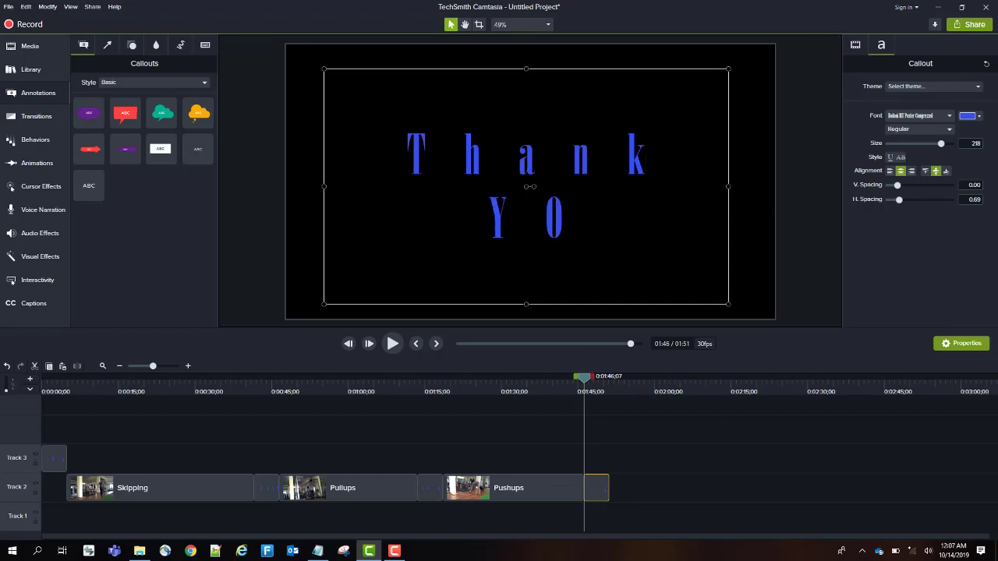
text(U)
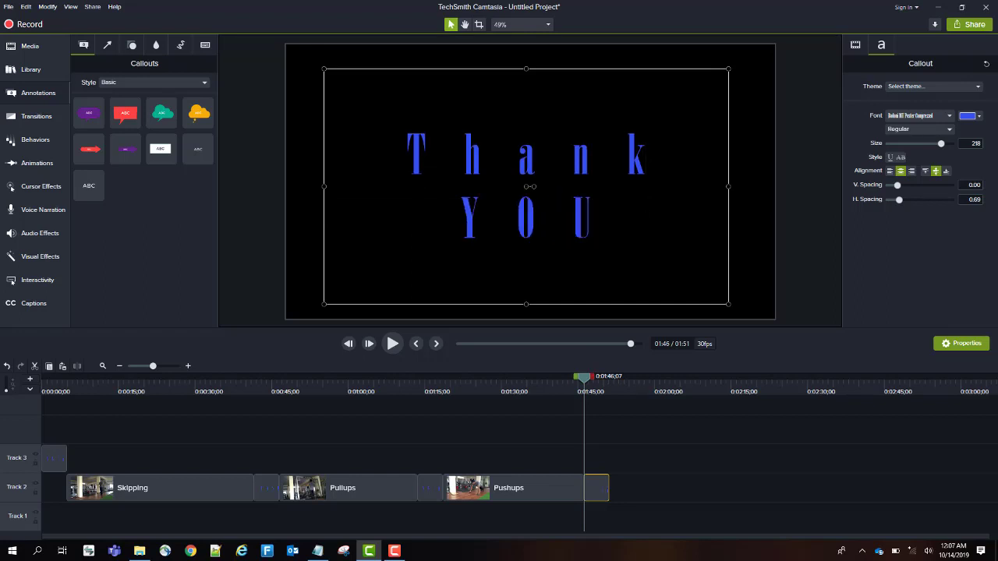
click(706, 484)
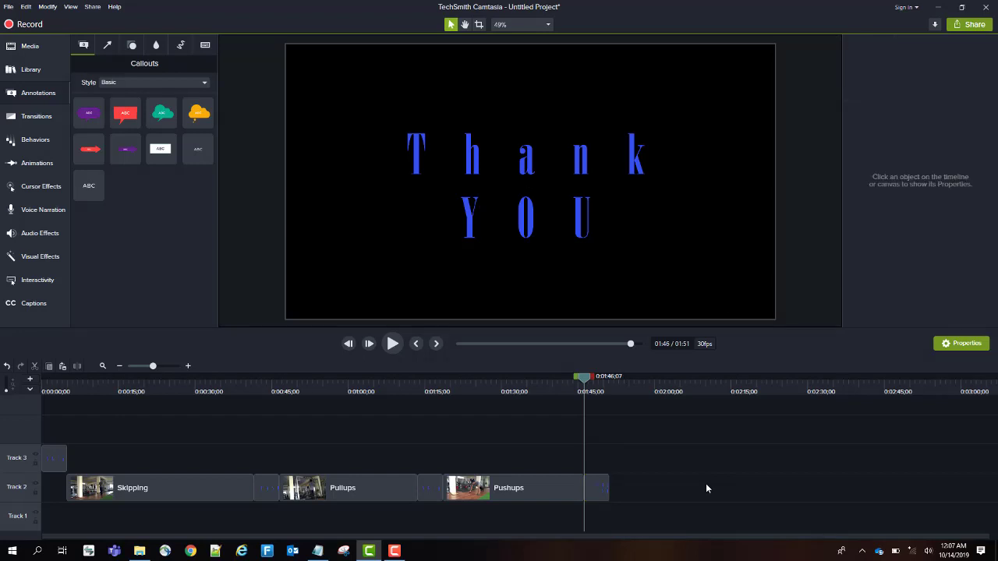
click(54, 468)
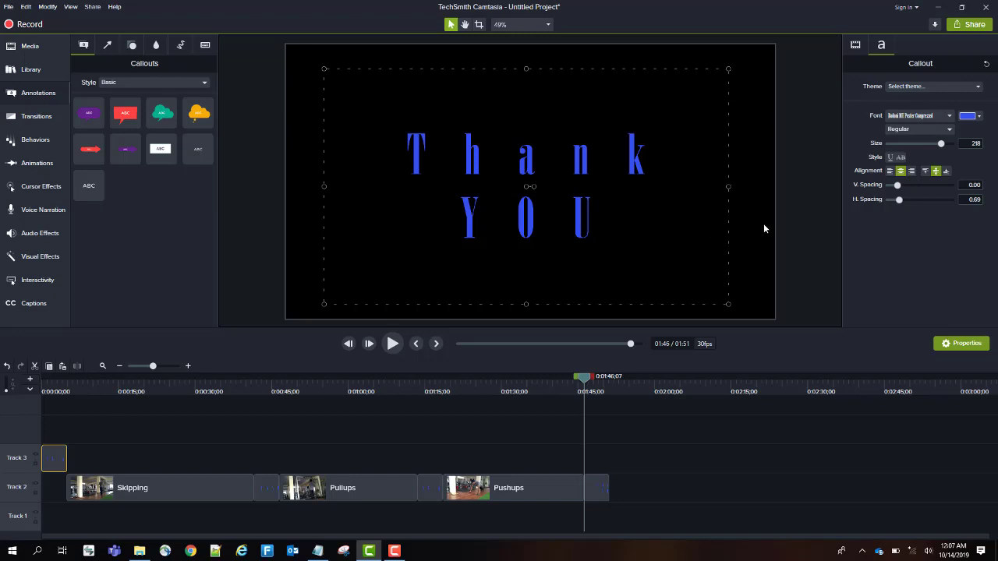
Apply the Explode behavior to the opening Skipping title and preview it from the start.
click(801, 240)
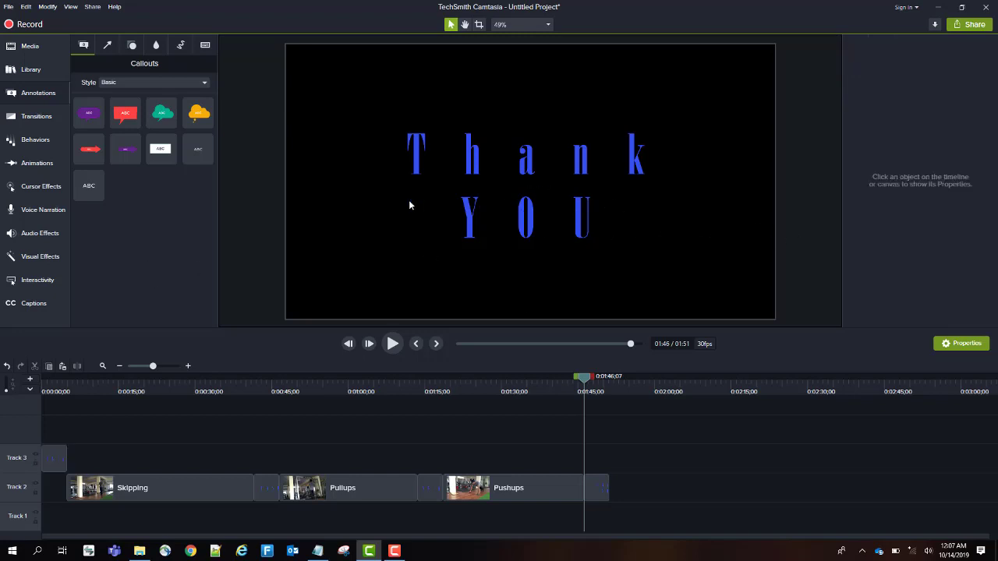
click(34, 141)
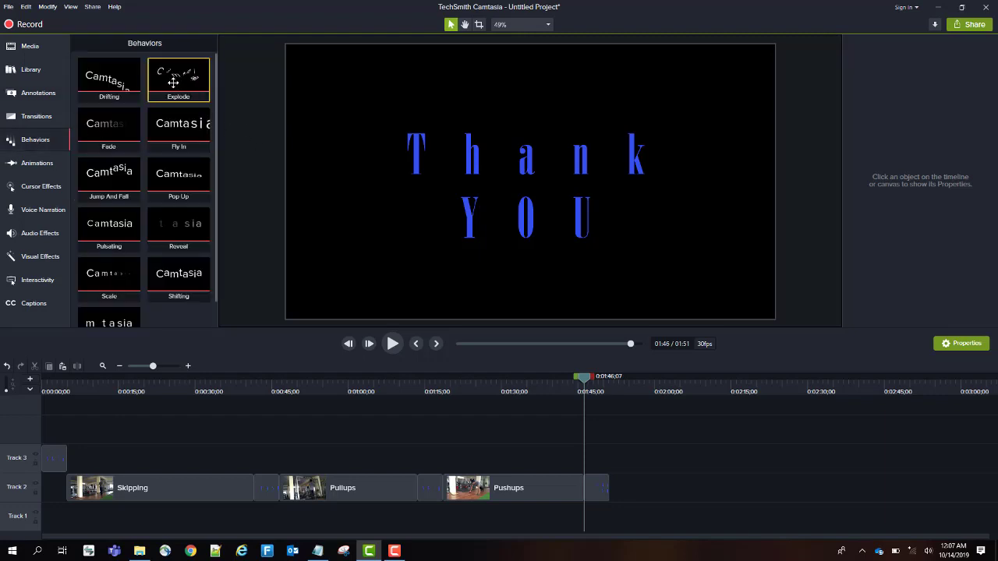
drag(173, 83, 59, 461)
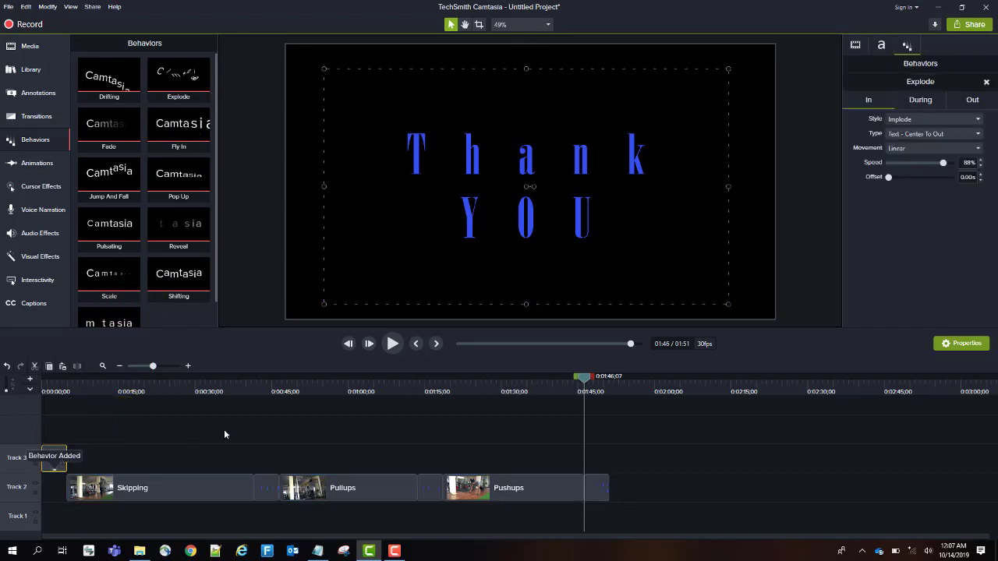
click(396, 343)
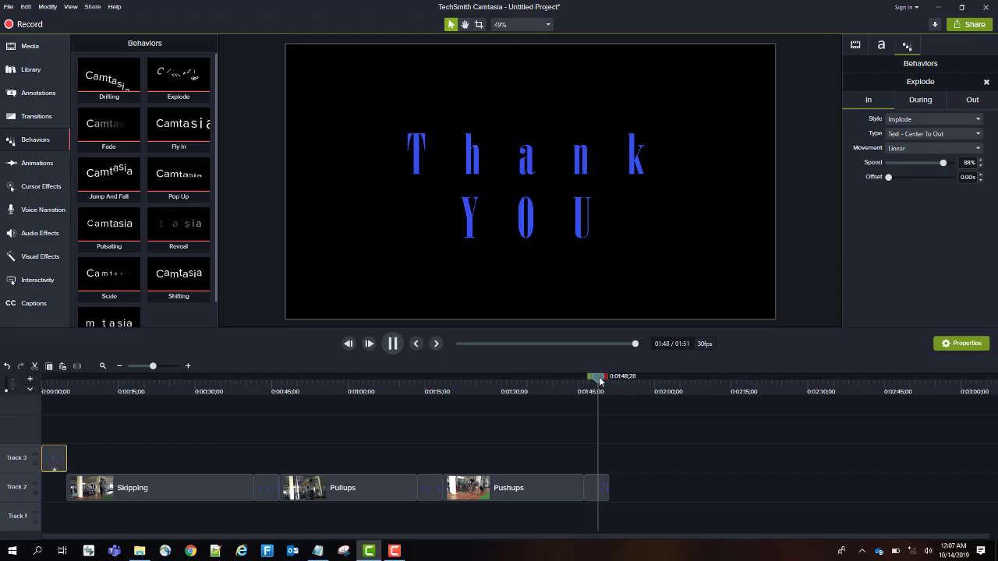
drag(602, 381, 44, 382)
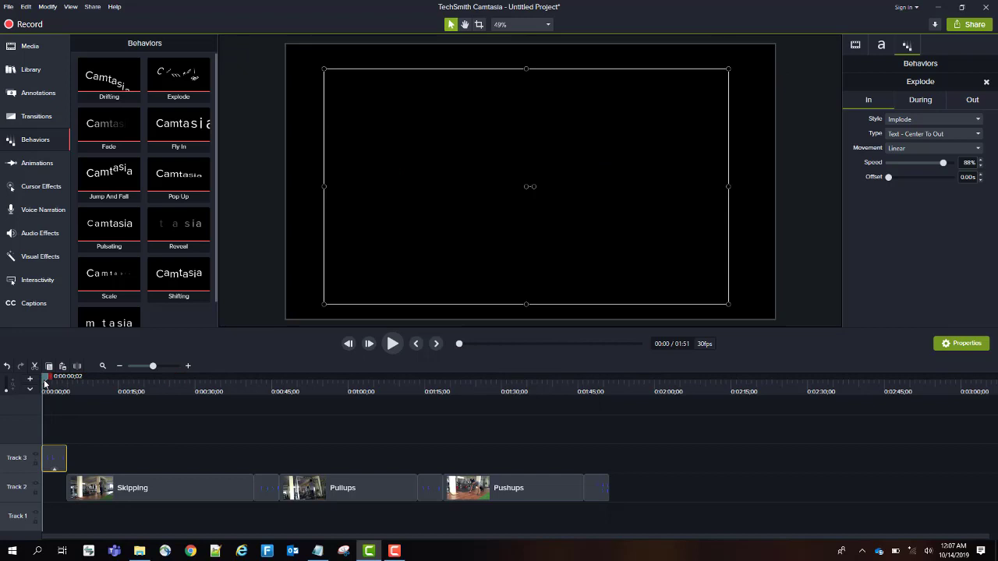
click(393, 344)
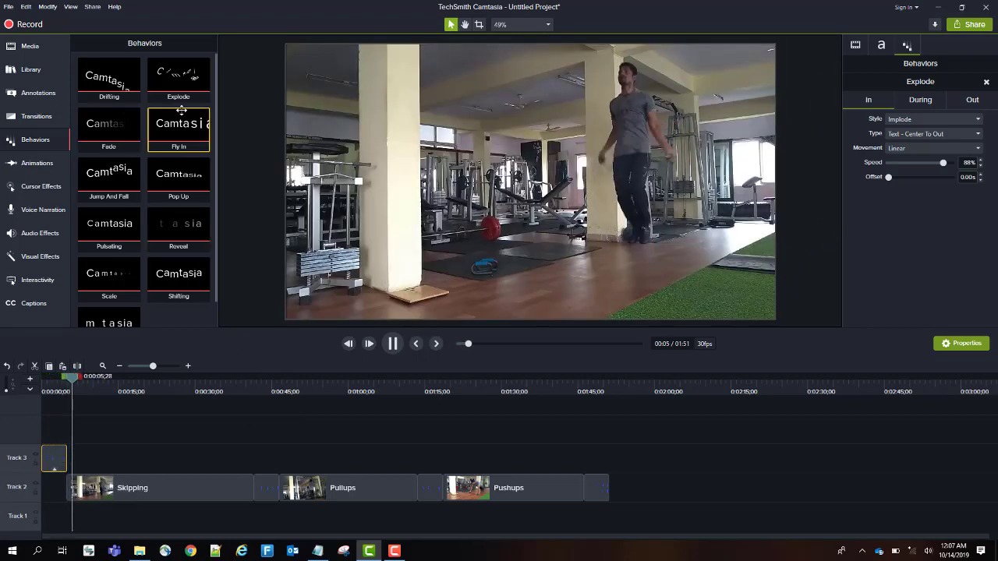
Apply Drifting, Reveal and Scale to the Pullups, Pushups and Thank YOU titles.
drag(115, 79, 269, 488)
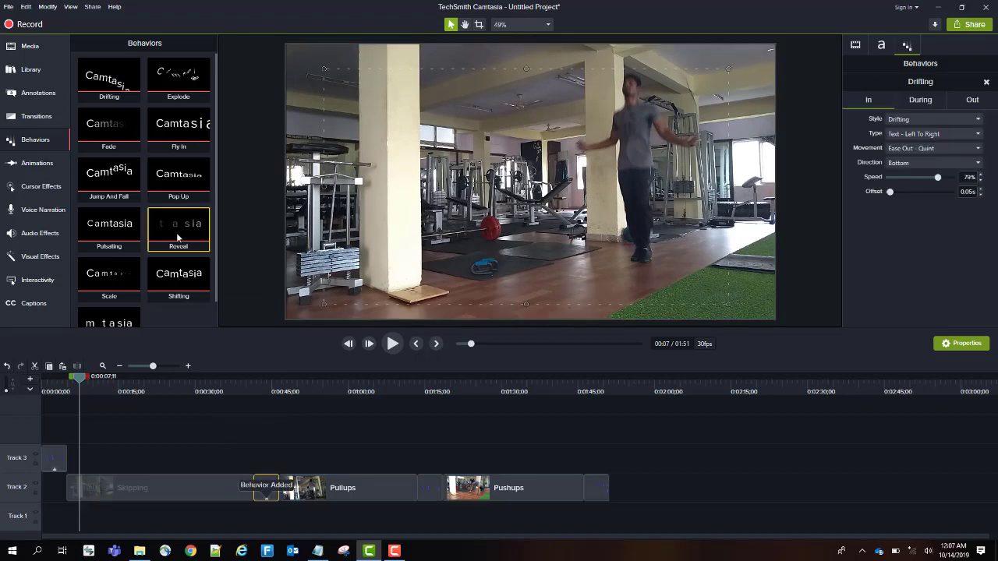
drag(252, 291, 429, 488)
drag(102, 274, 596, 486)
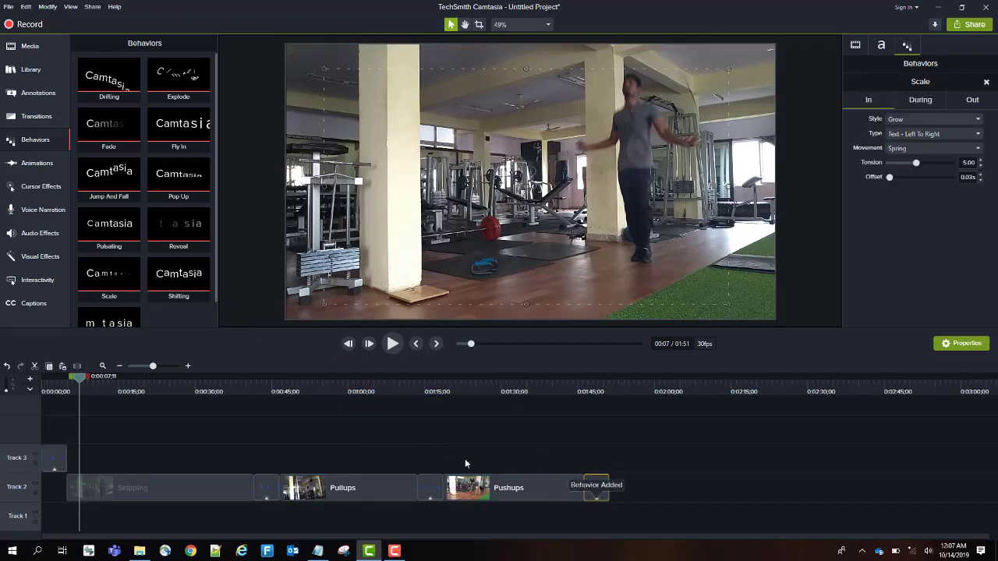
Add a Color Adjustment visual effect to the Skipping clip.
click(167, 486)
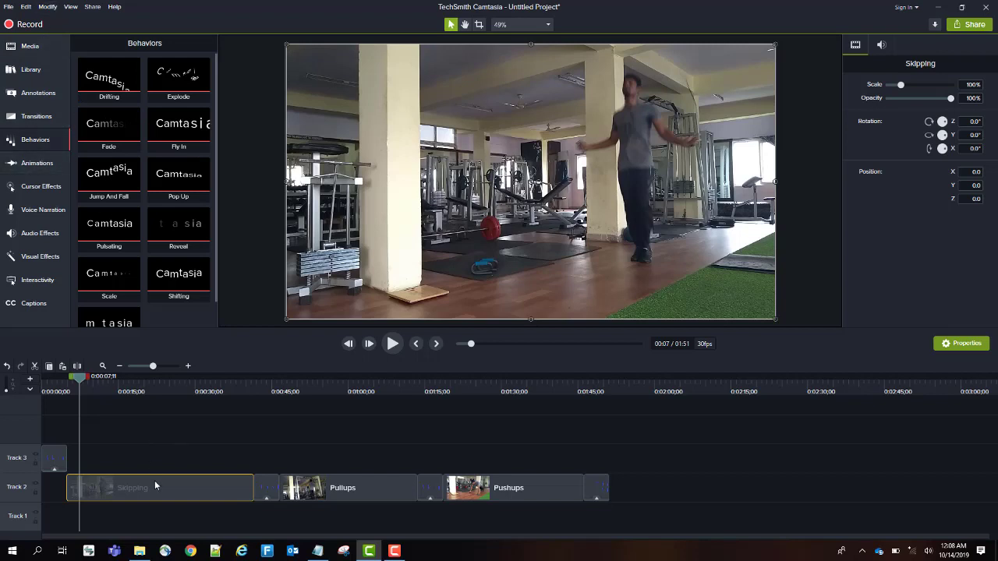
click(47, 6)
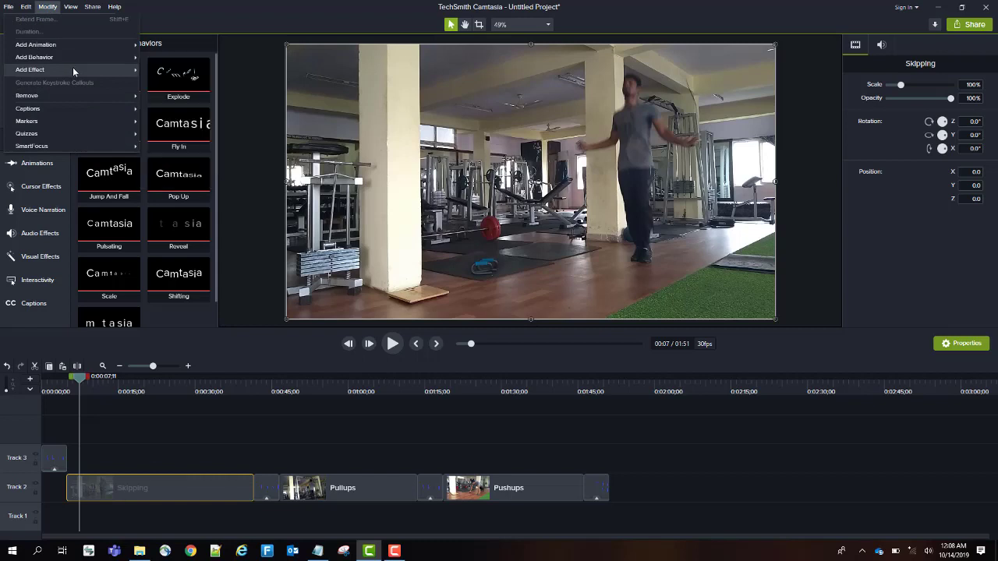
mouse_move(73, 70)
mouse_move(214, 71)
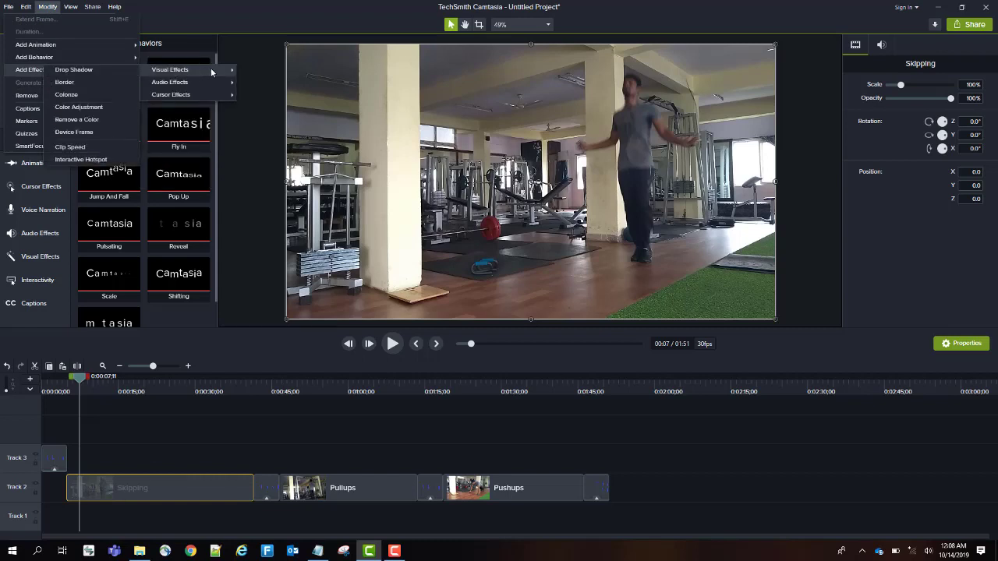
click(86, 106)
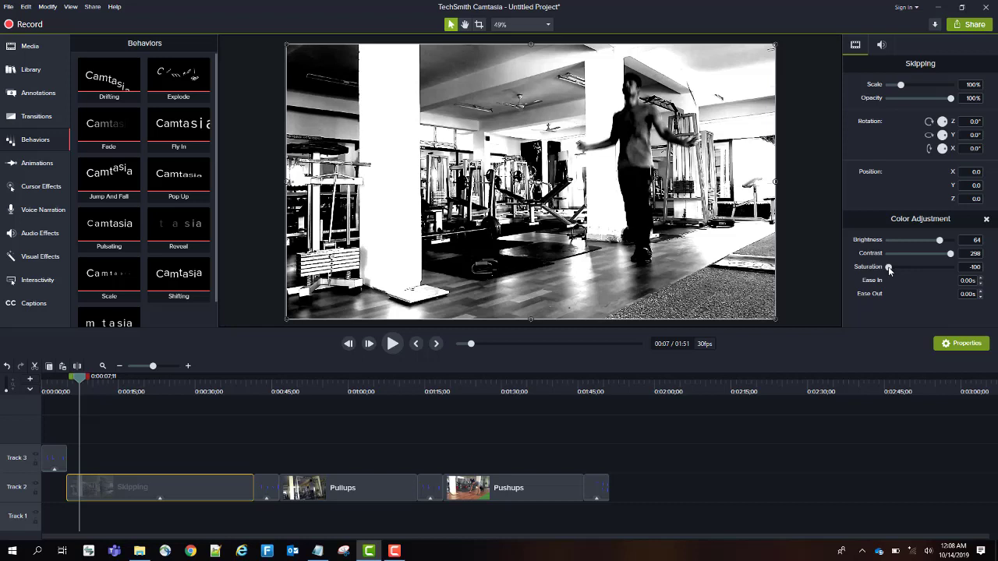
Set the Skipping colour adjustment to brightness 50, contrast 150 and saturation 10.
drag(941, 240, 928, 259)
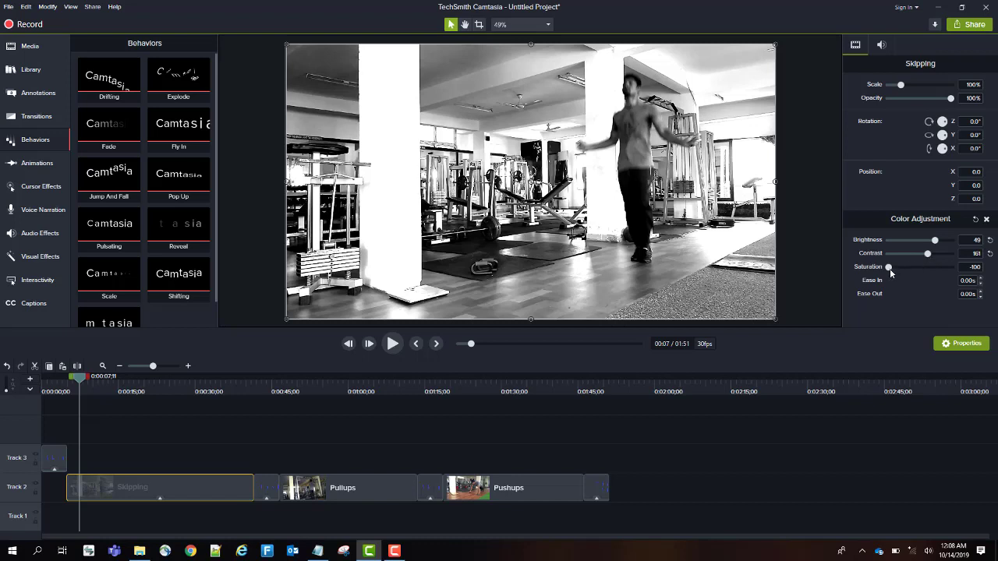
drag(890, 268, 910, 273)
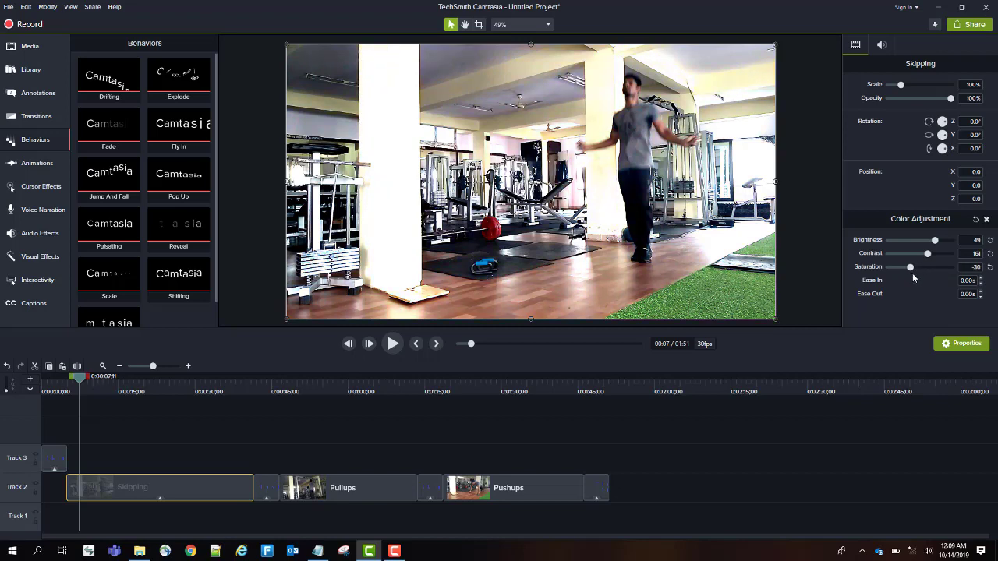
drag(914, 271, 919, 270)
click(972, 267)
click(972, 253)
text(150)
key(shift+Tab)
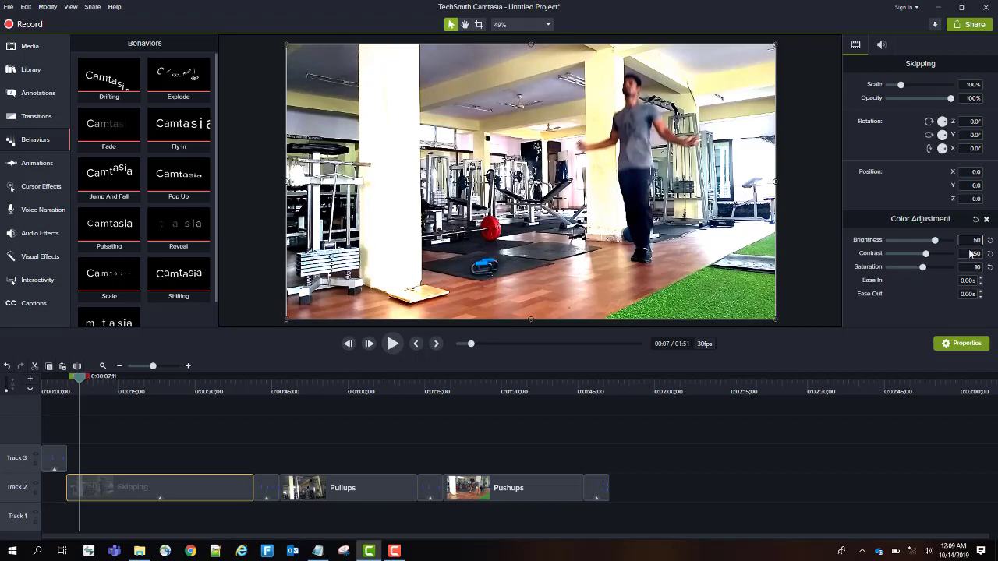
Add a Color Adjustment visual effect to the Pullups clip.
click(358, 490)
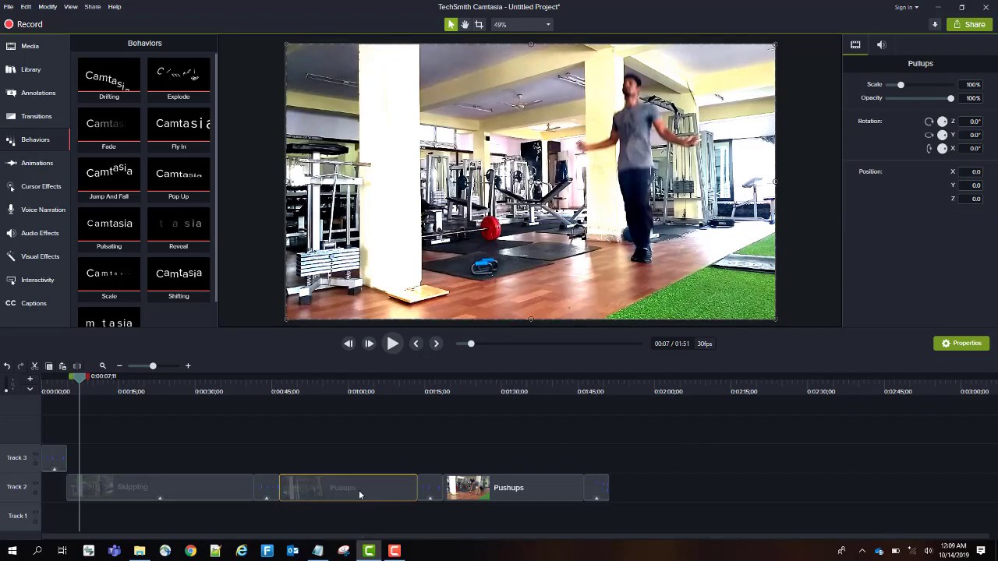
click(47, 7)
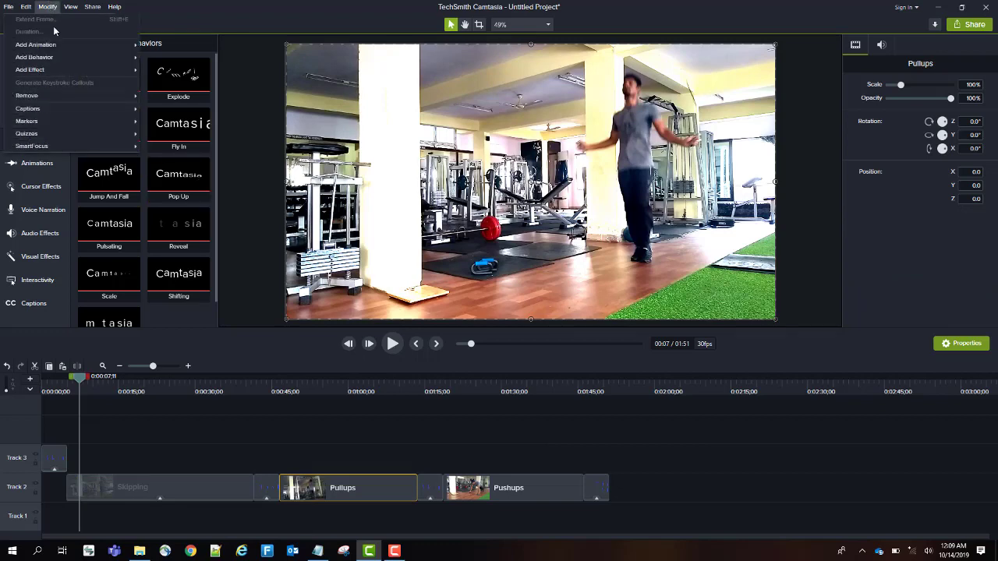
mouse_move(66, 71)
mouse_move(180, 71)
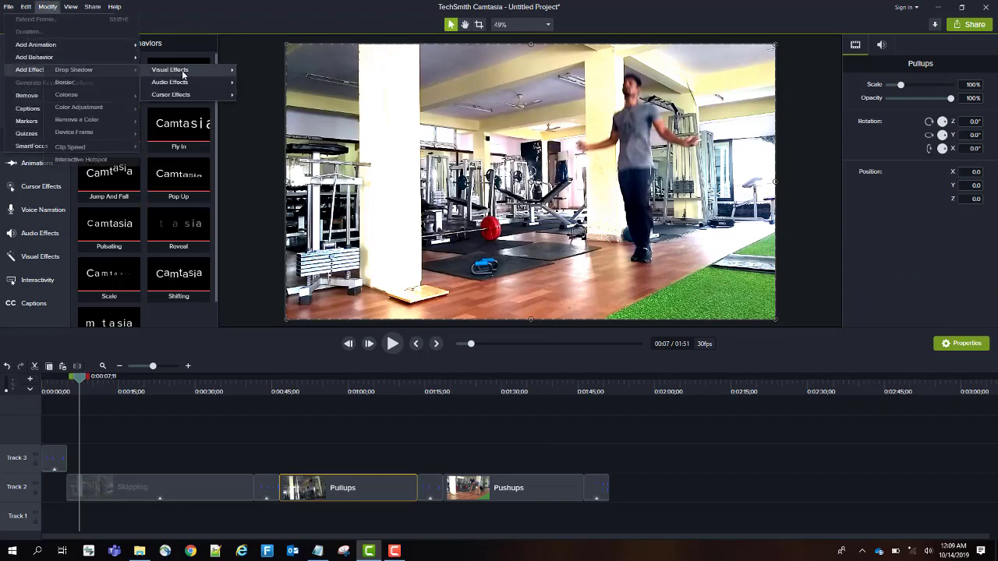
click(82, 108)
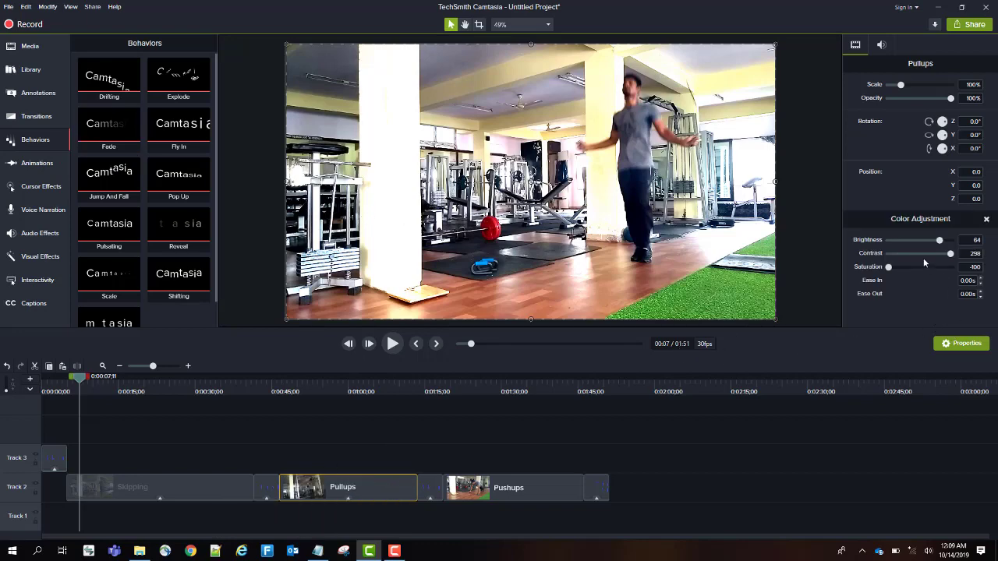
Give the Pullups colour adjustment brightness 50 and saturation 10, matching Skipping.
click(151, 488)
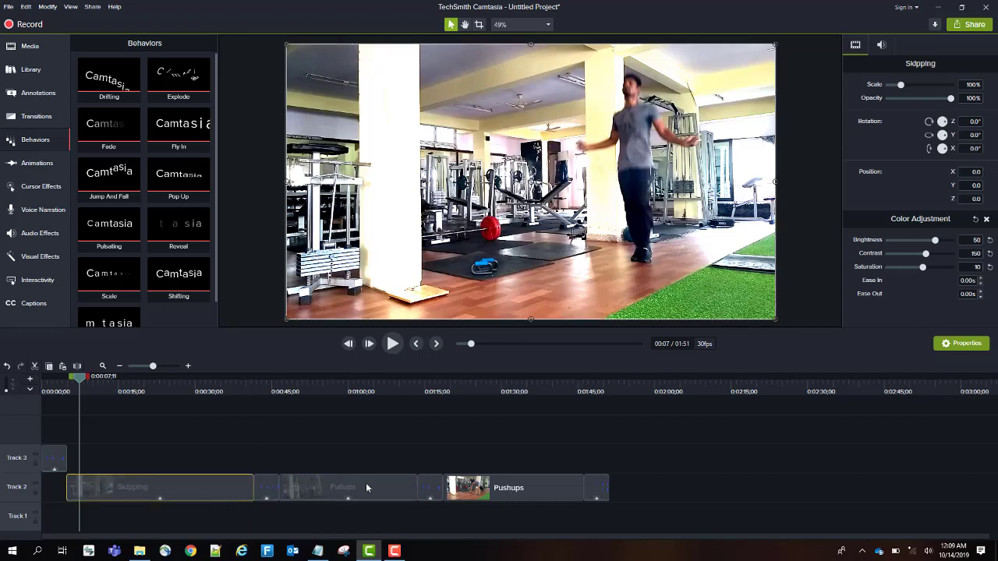
click(347, 490)
click(974, 240)
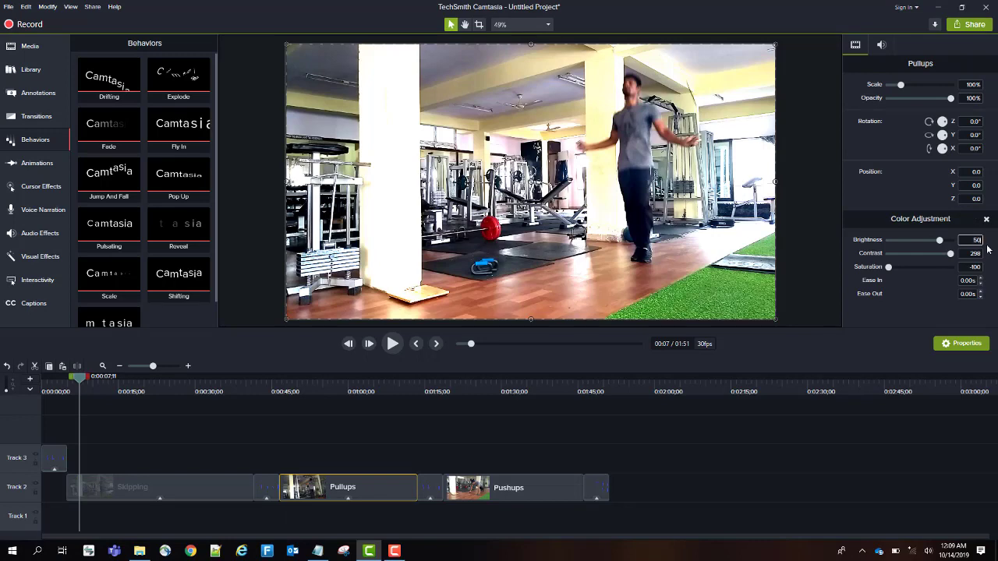
text(50)
key(Tab)
key(Tab)
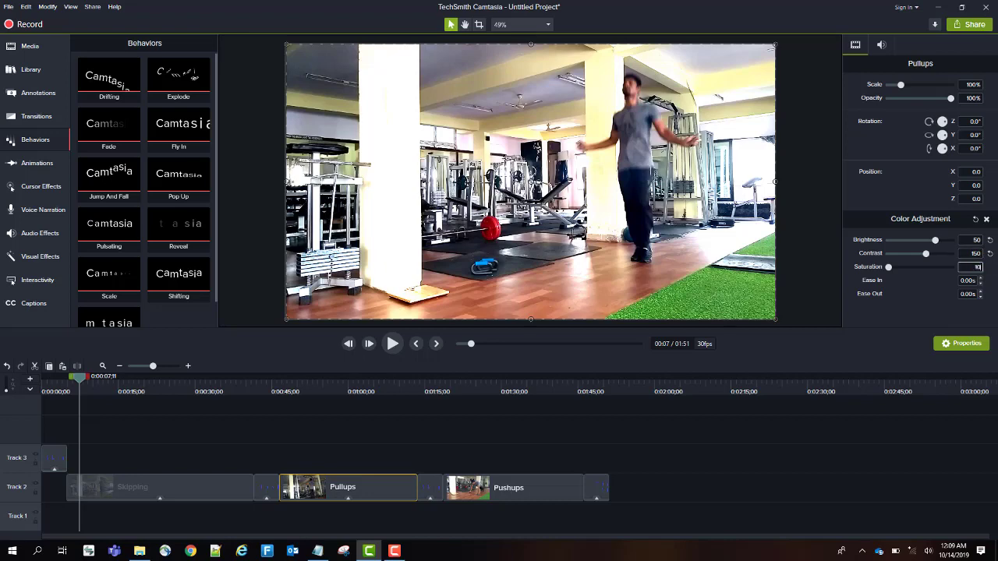
text(10)
click(904, 301)
Move the playhead into the Pushups clip and bring up the Visual Effects menu.
drag(84, 381, 484, 409)
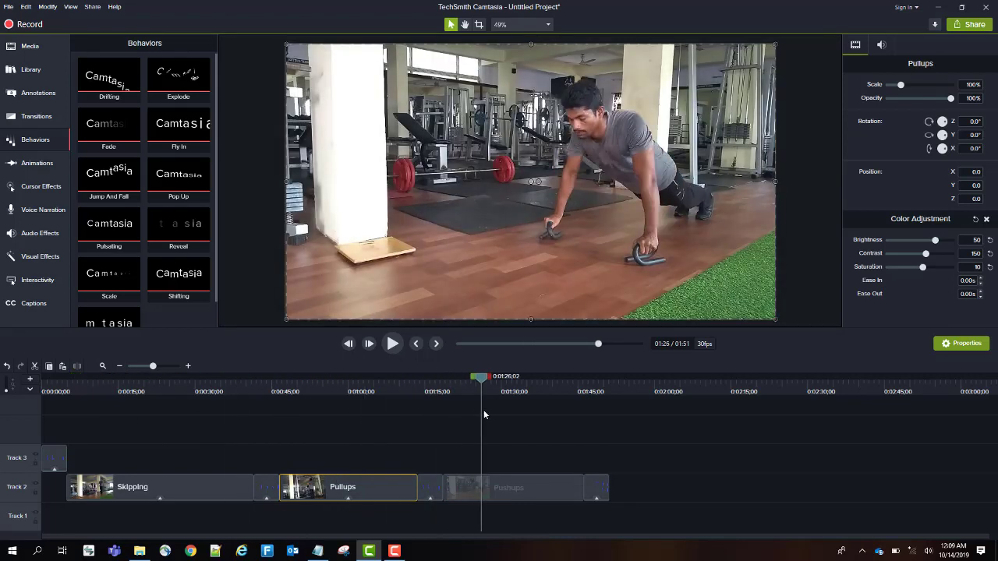
click(48, 7)
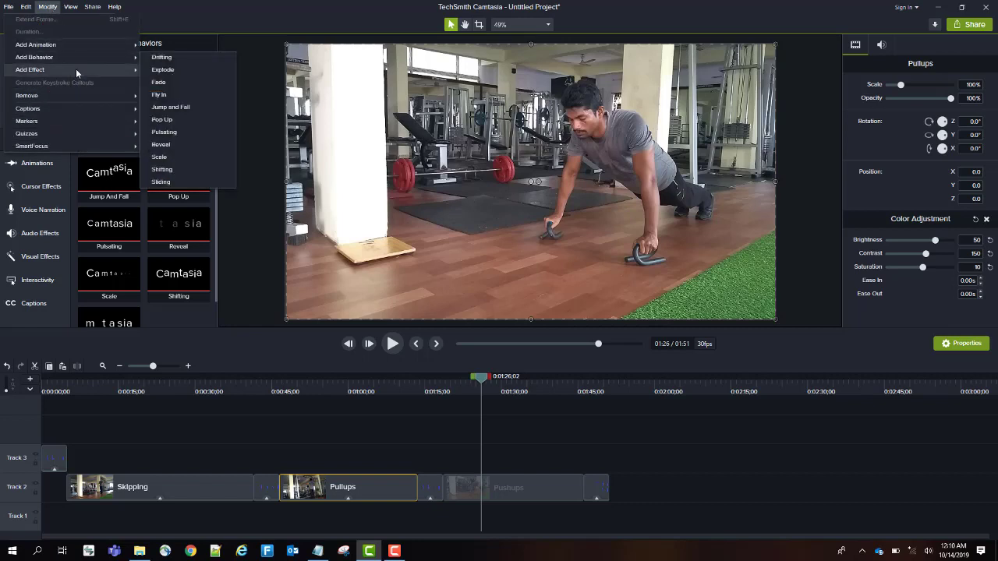
mouse_move(76, 71)
mouse_move(160, 70)
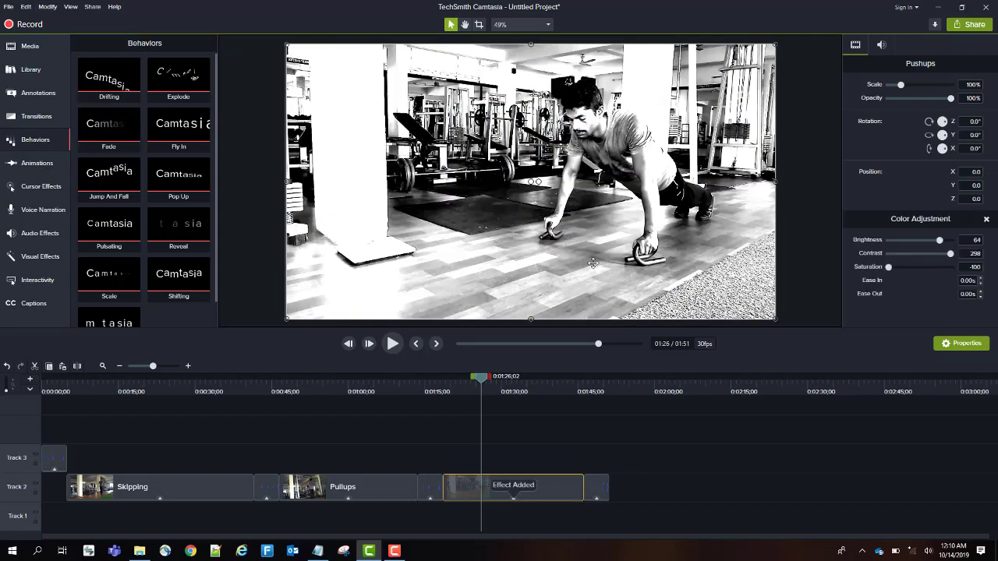
Set the Pushups colour adjustment brightness to 30 and contrast to about 169.
click(979, 241)
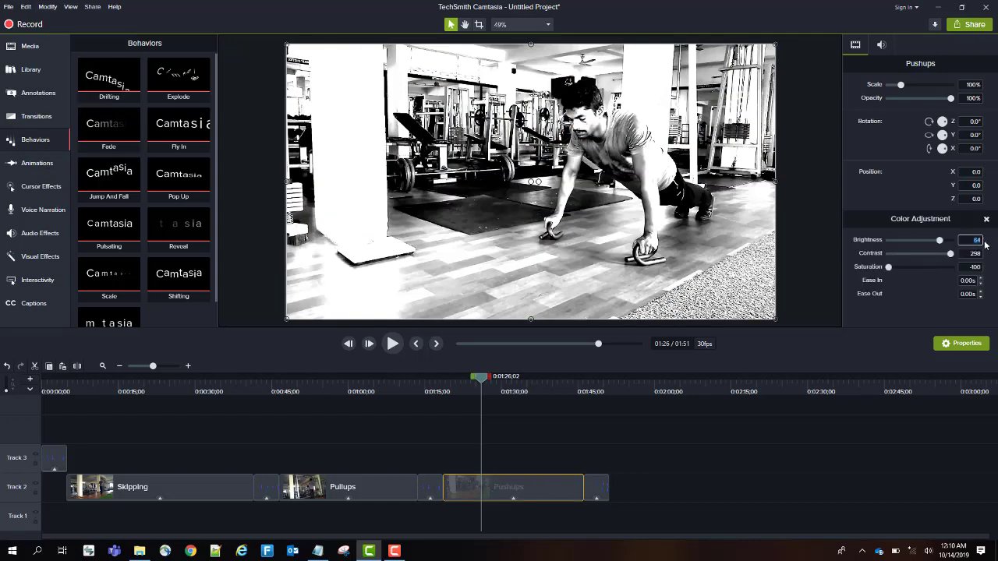
text(30)
key(Tab)
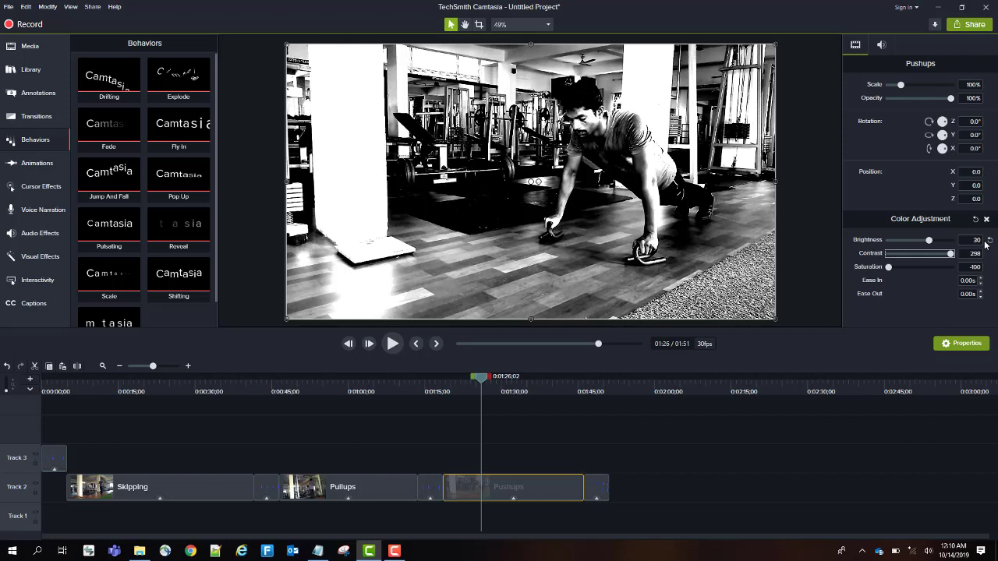
click(974, 254)
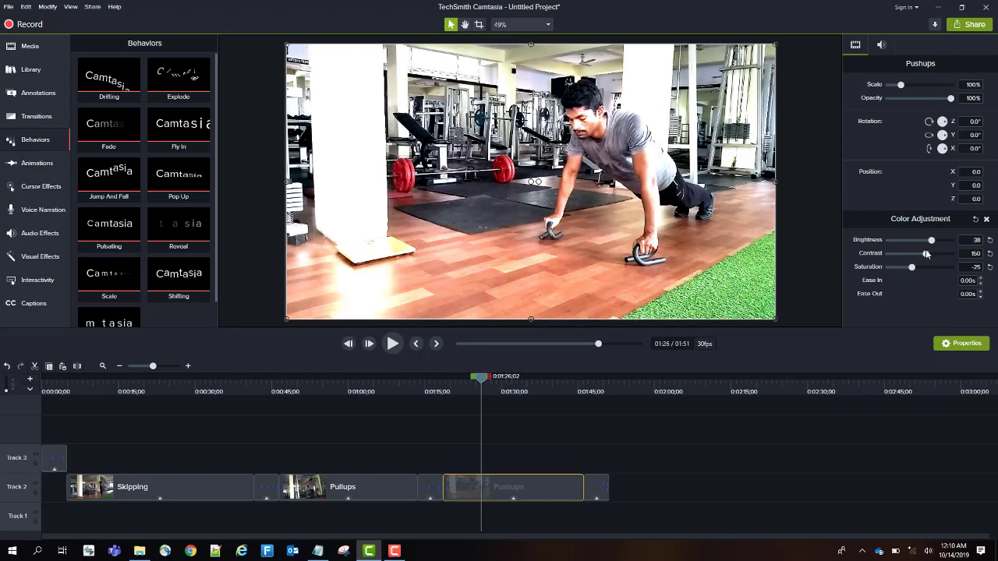
drag(926, 257, 929, 256)
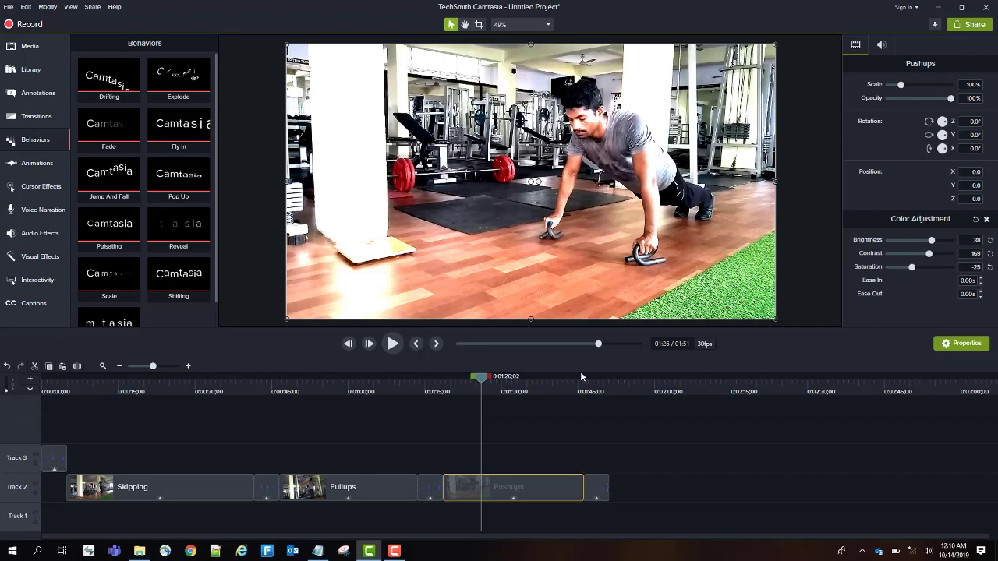
Preview the colour-adjusted Pushups clip through to the Thank YOU title, then deselect it.
click(393, 343)
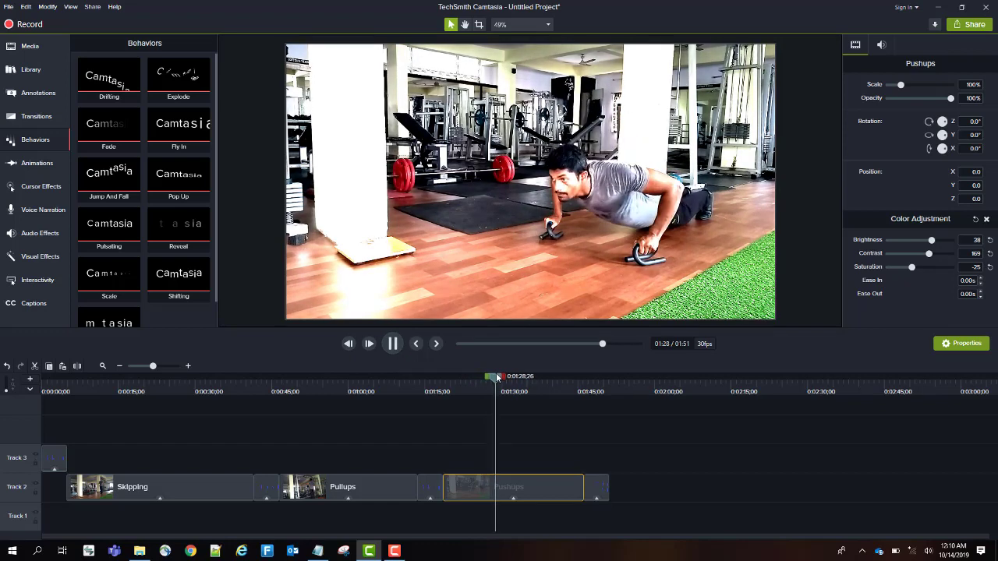
drag(498, 378, 142, 421)
click(344, 426)
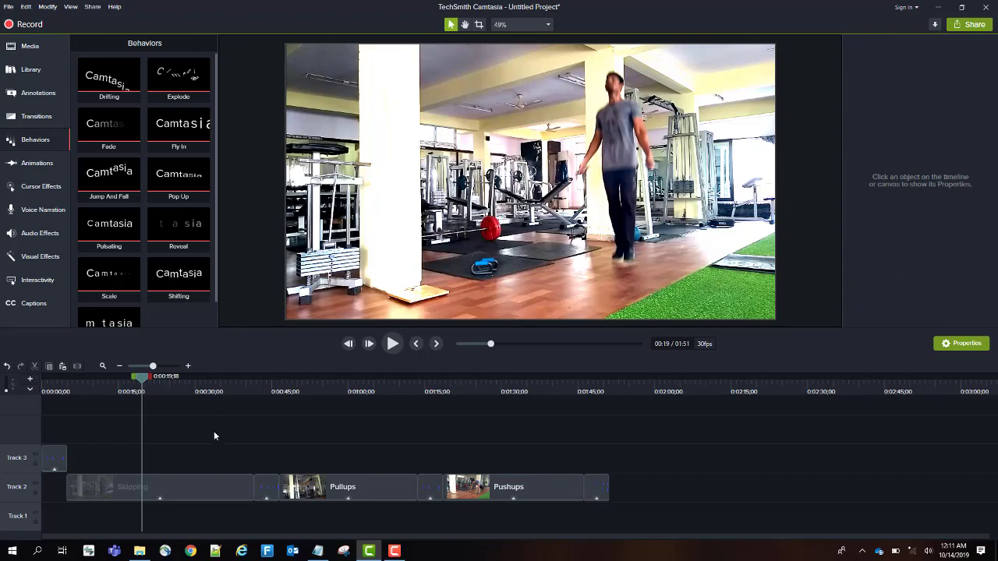
Import with Ctrl+I, browsing to Downloads > Audio Library > NCS and choosing Distrion - Chasing Ghosts.
key(ctrl+i)
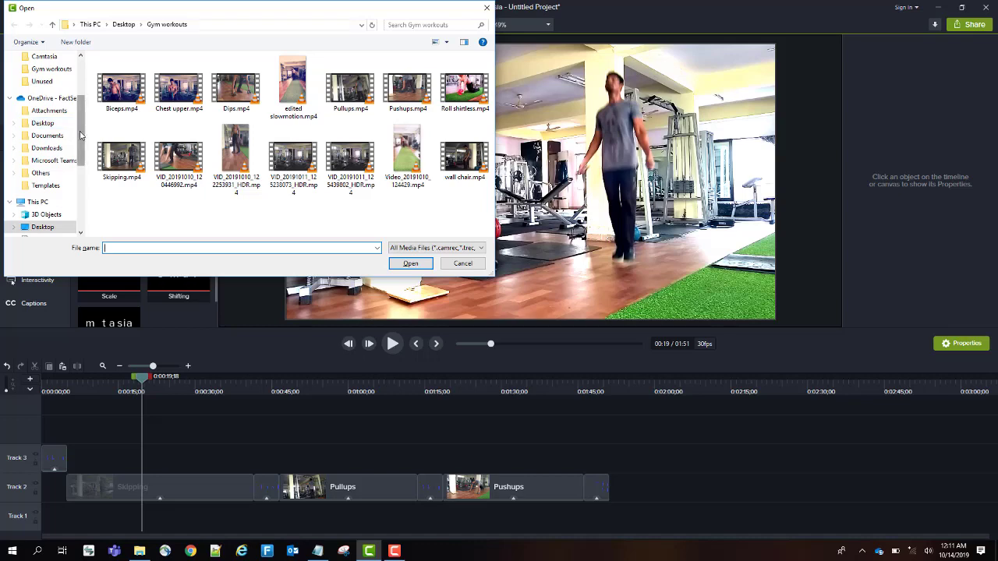
scroll(83, 125, up, 3)
click(60, 91)
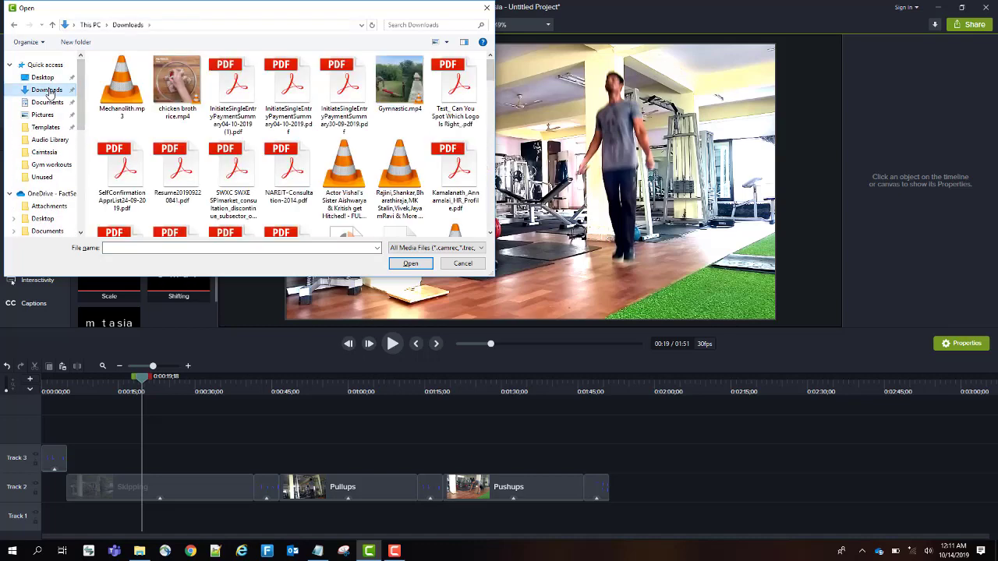
click(127, 86)
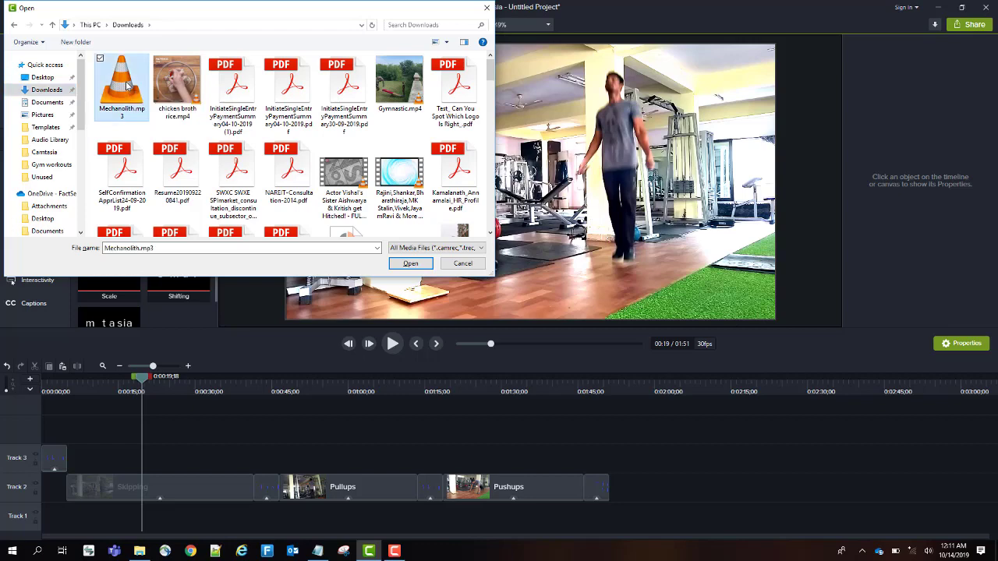
click(344, 180)
scroll(344, 179, down, 5)
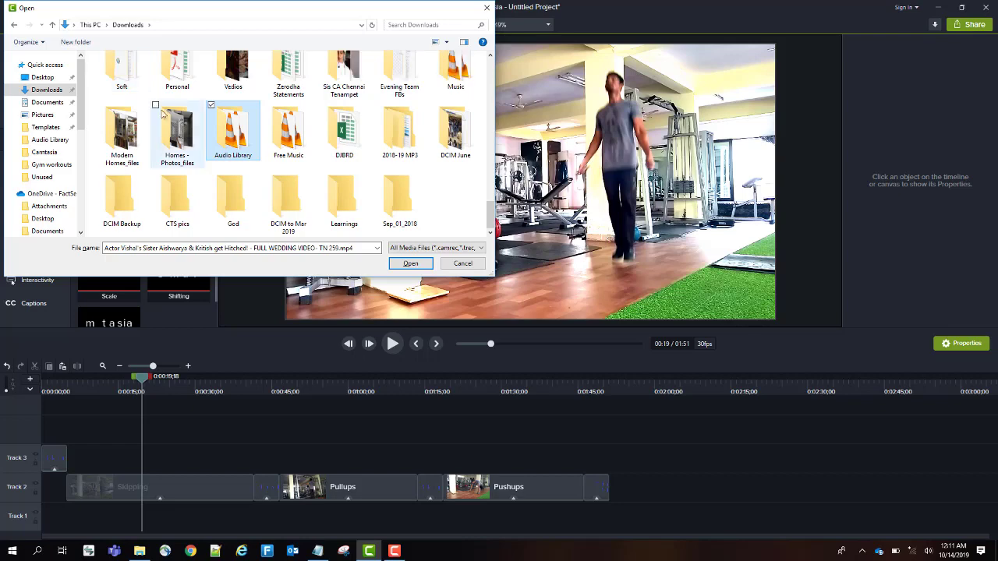
double_click(251, 149)
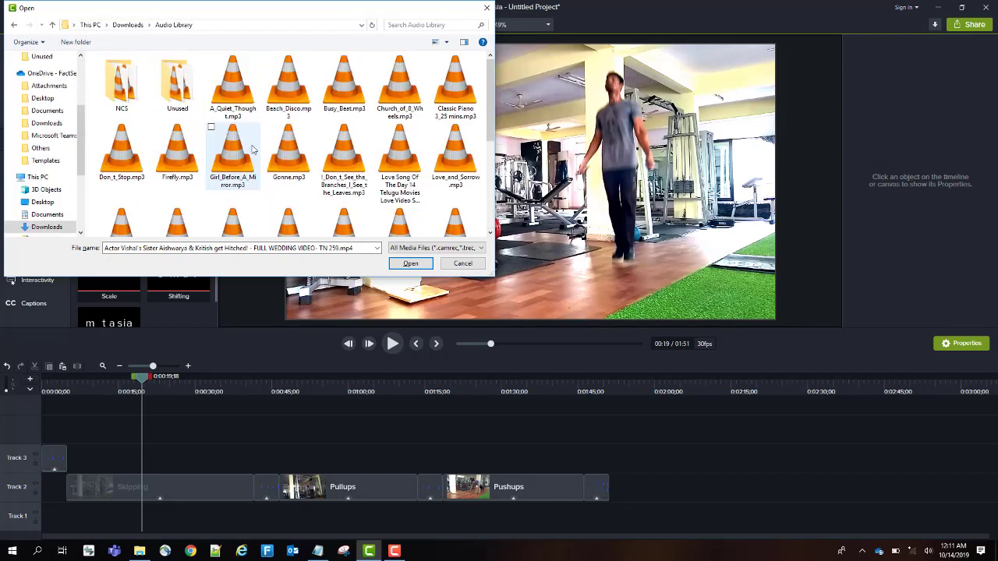
double_click(129, 85)
click(164, 86)
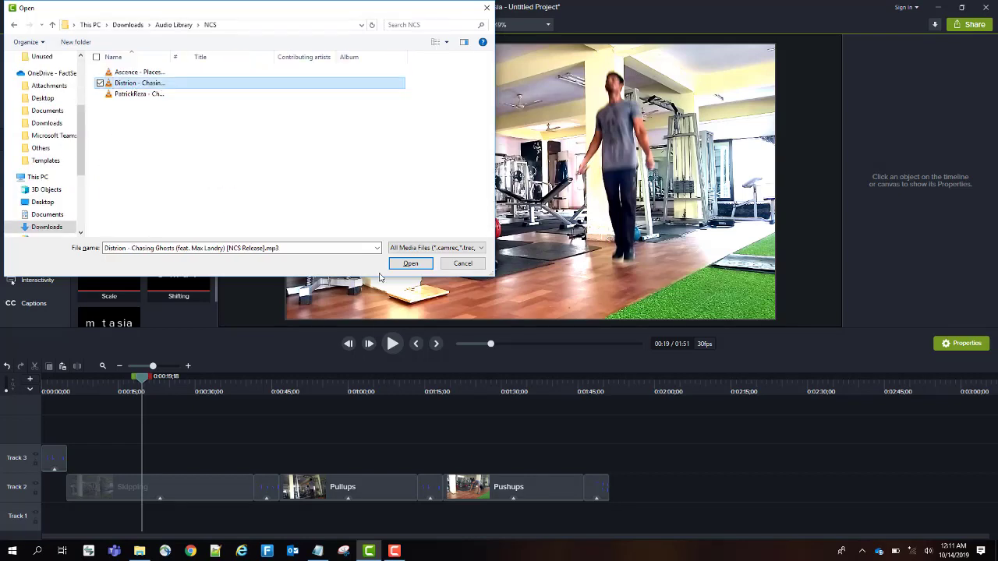
Import the track, place it on a new timeline track, and trim it to end with the video.
click(411, 263)
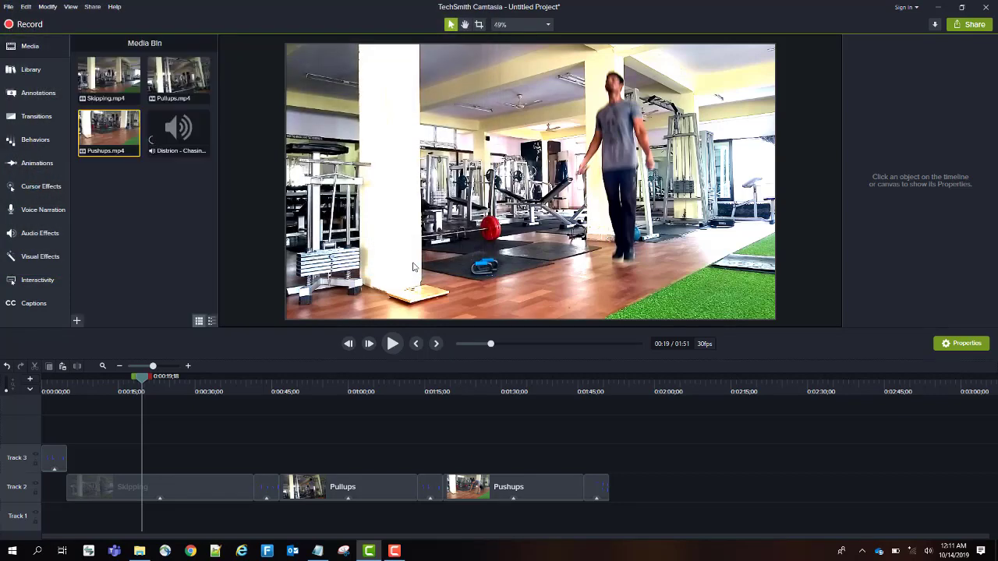
drag(179, 131, 44, 423)
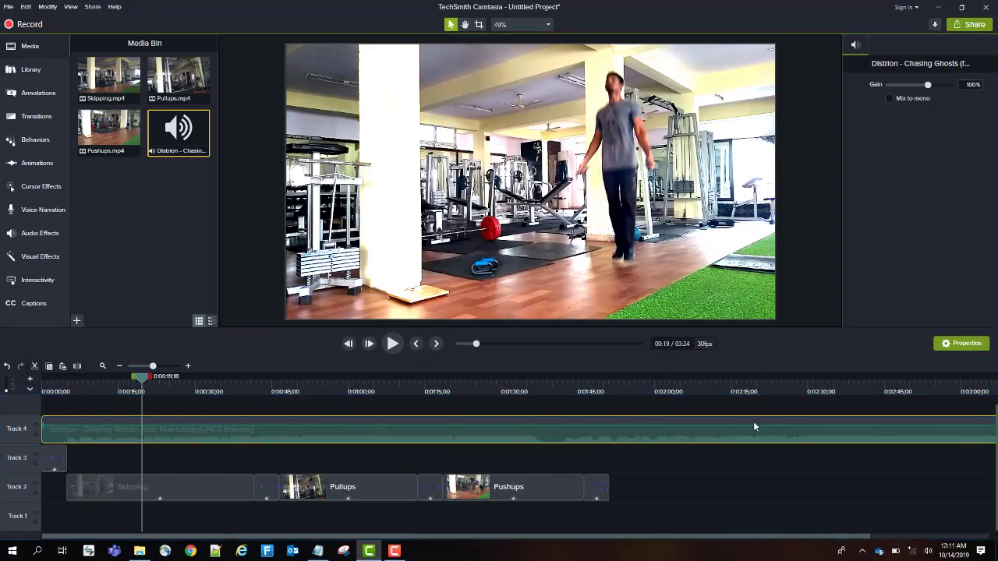
drag(783, 542, 904, 541)
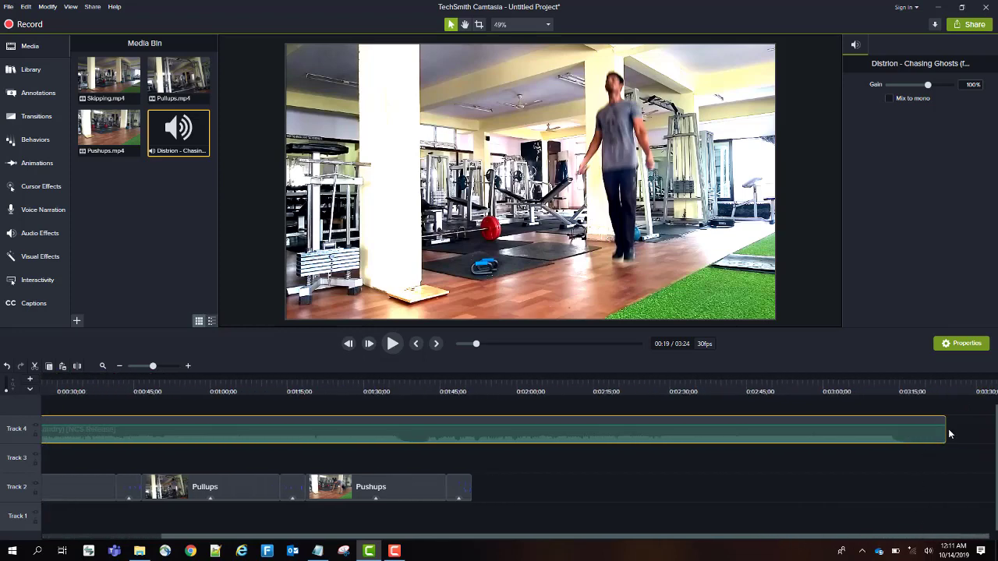
drag(945, 429, 470, 441)
drag(567, 539, 368, 538)
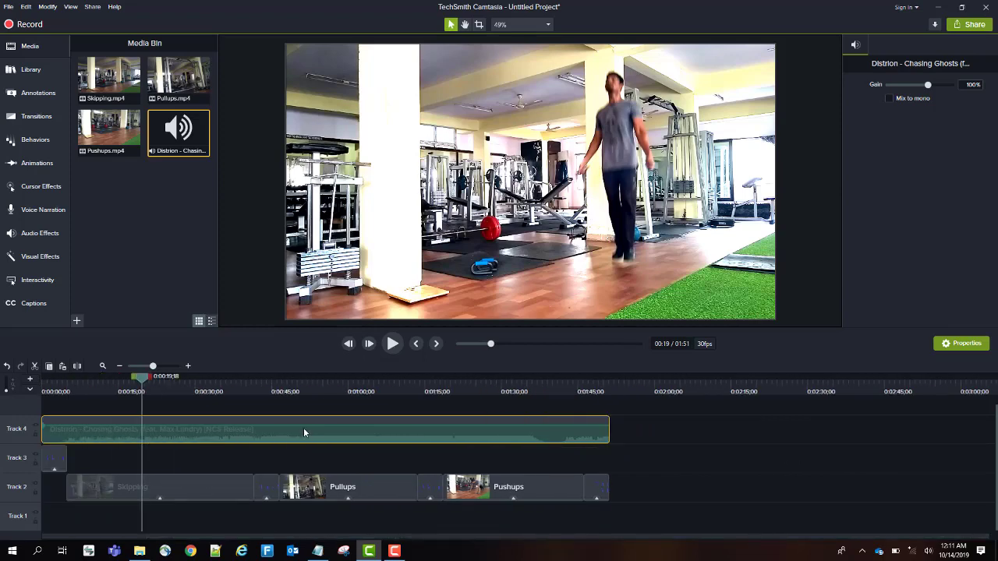
Lower the music gain to 20% while previewing playback.
click(393, 344)
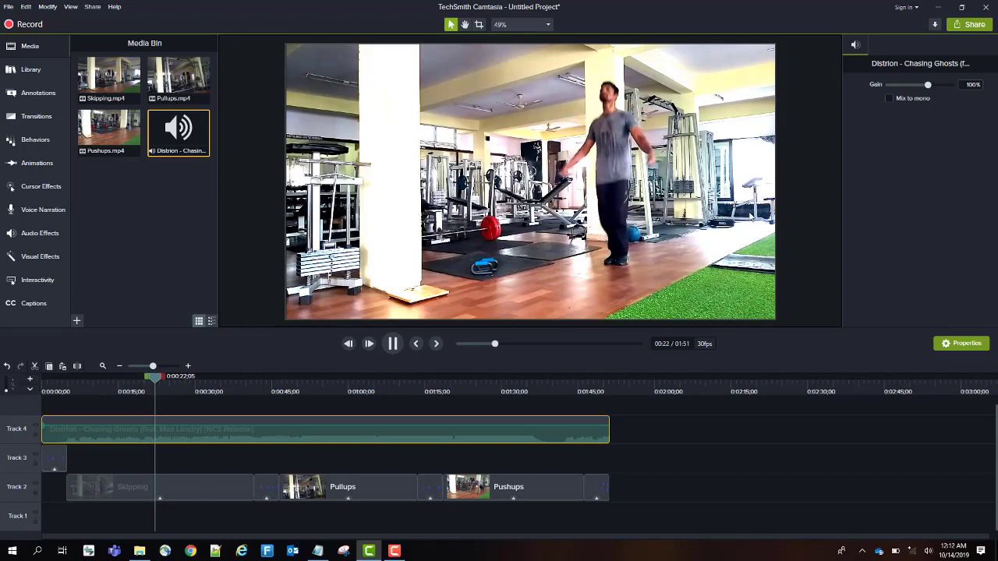
drag(928, 85, 909, 92)
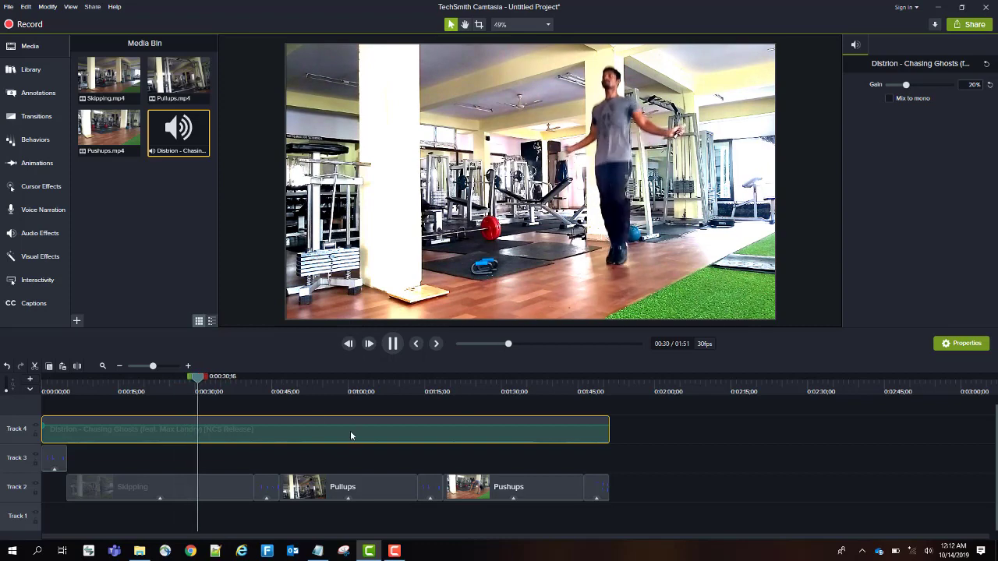
click(393, 343)
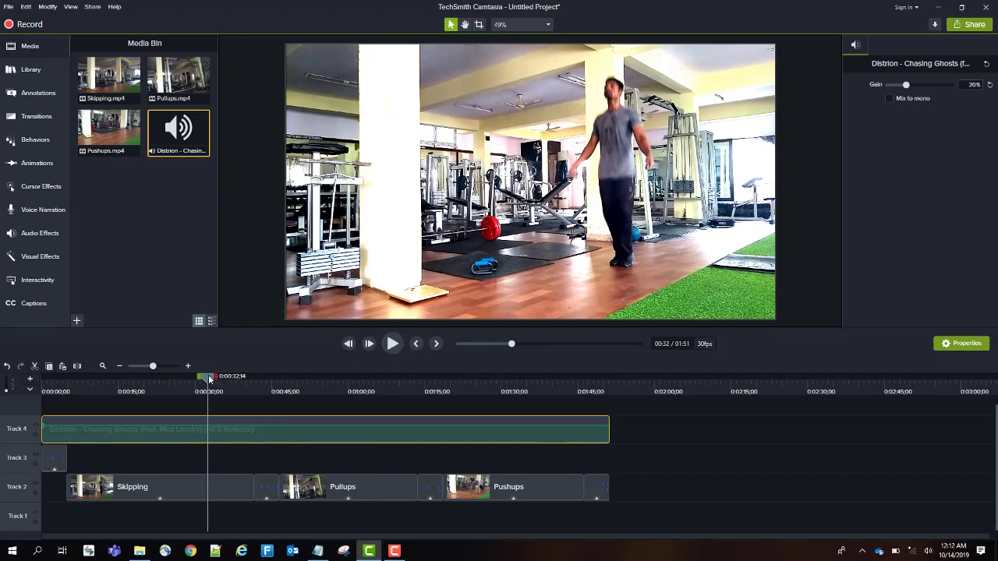
click(8, 7)
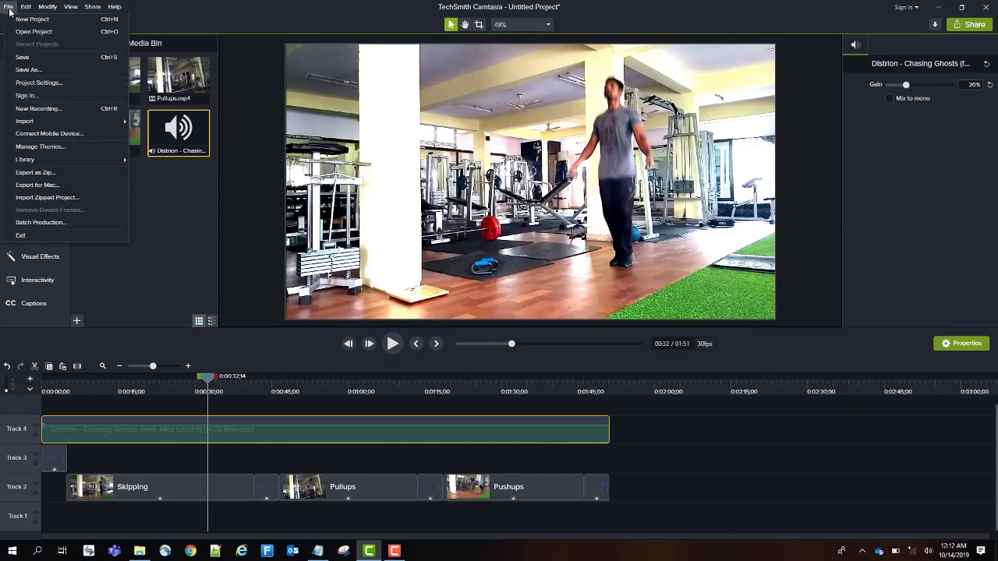
click(67, 75)
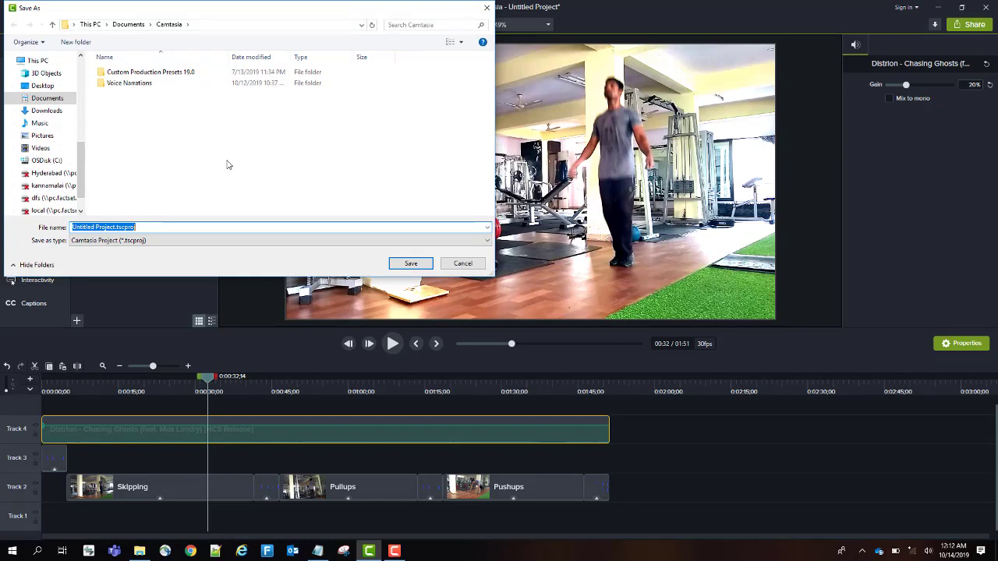
click(462, 264)
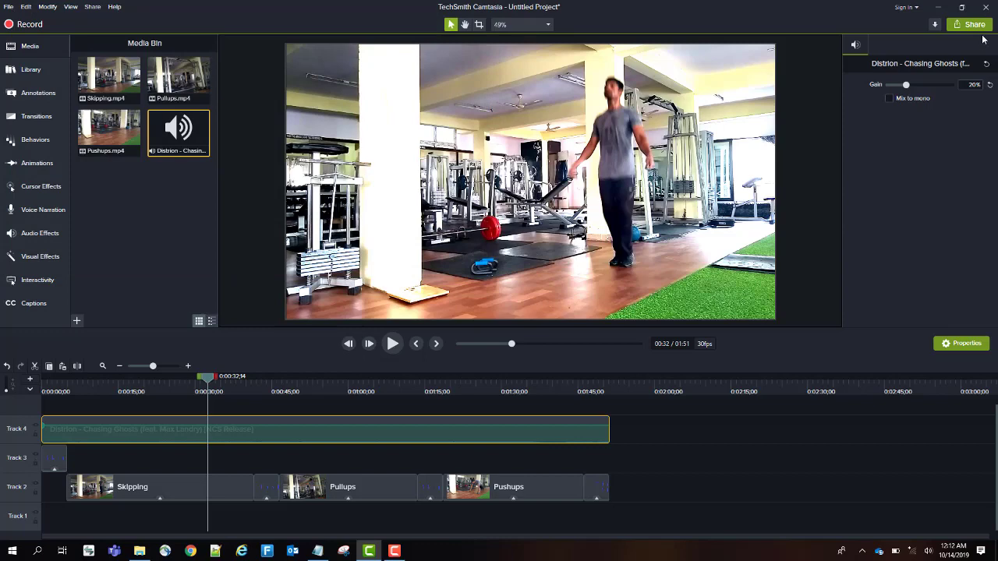
Render a local file with the 'MP4 only (up to 720p)' preset named 'Gym Workout', without sub-folders.
click(957, 28)
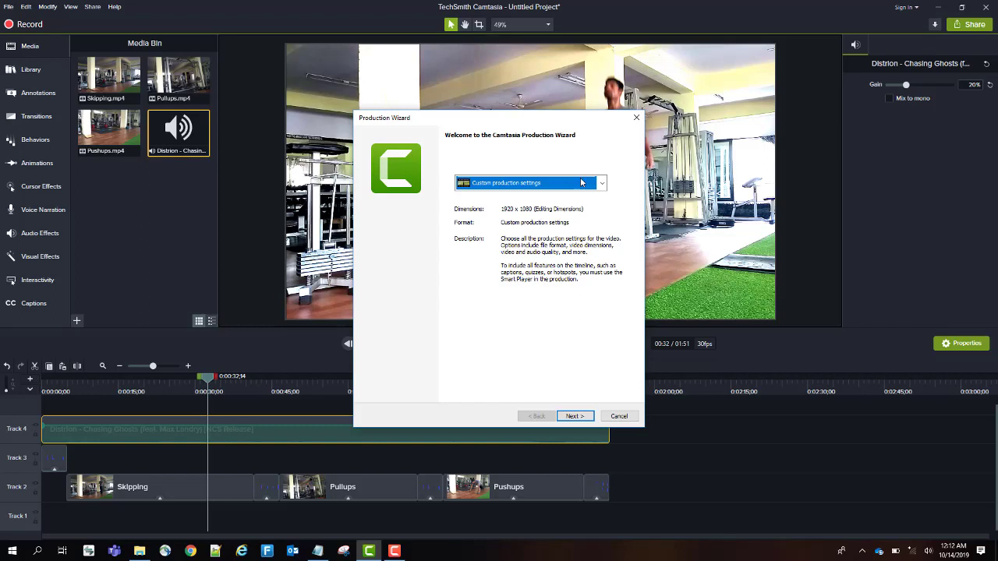
click(602, 182)
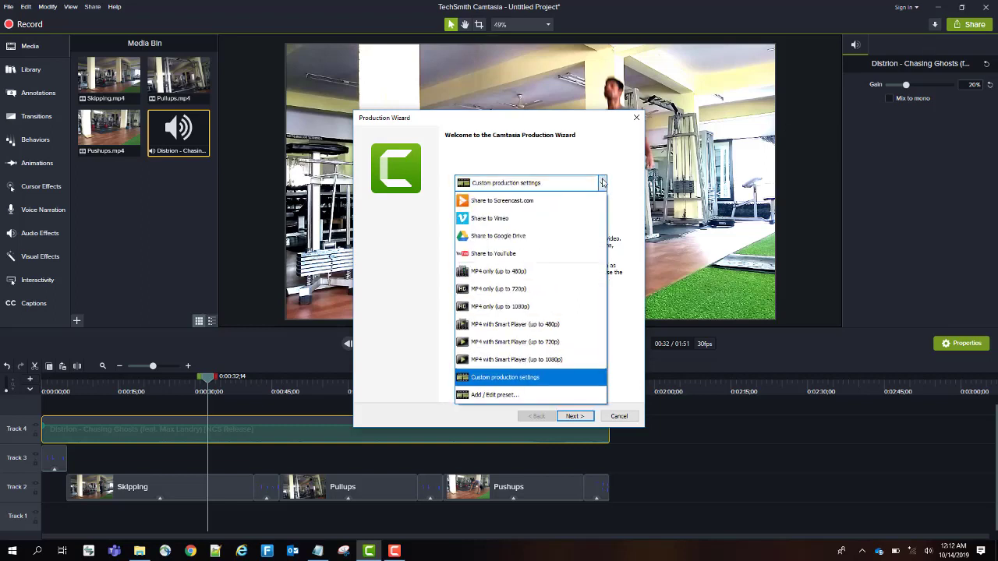
click(546, 293)
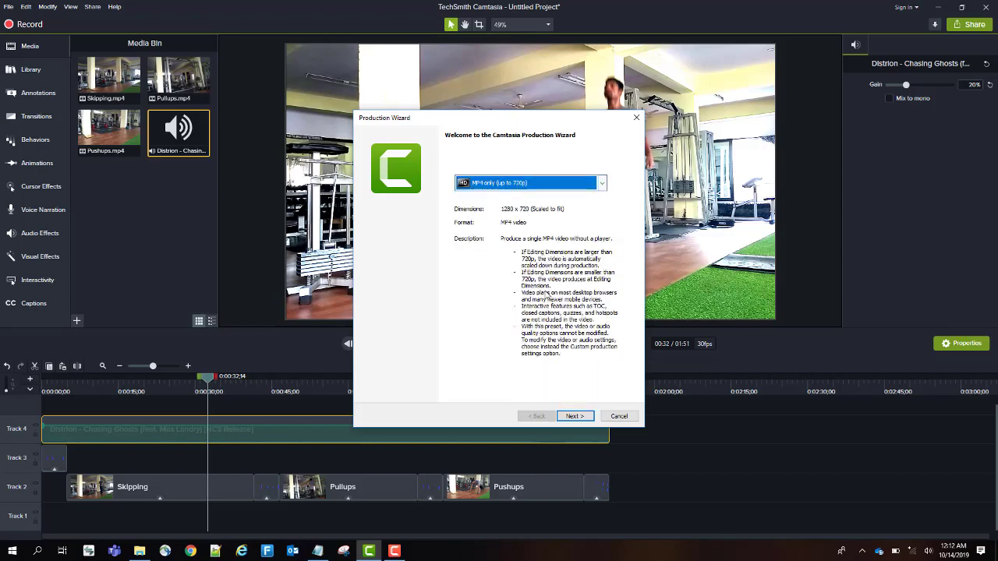
click(575, 416)
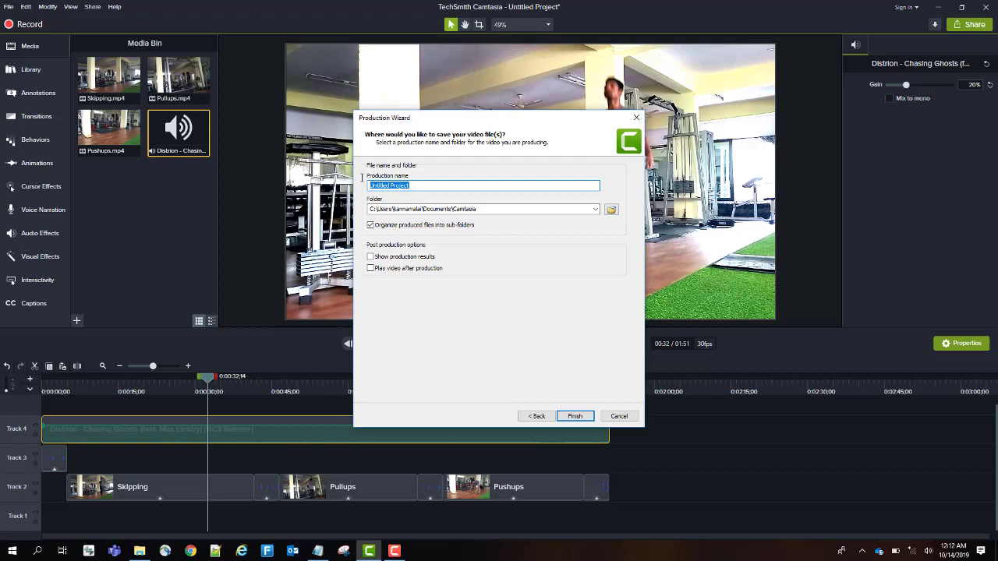
text(Gym Workout)
click(371, 226)
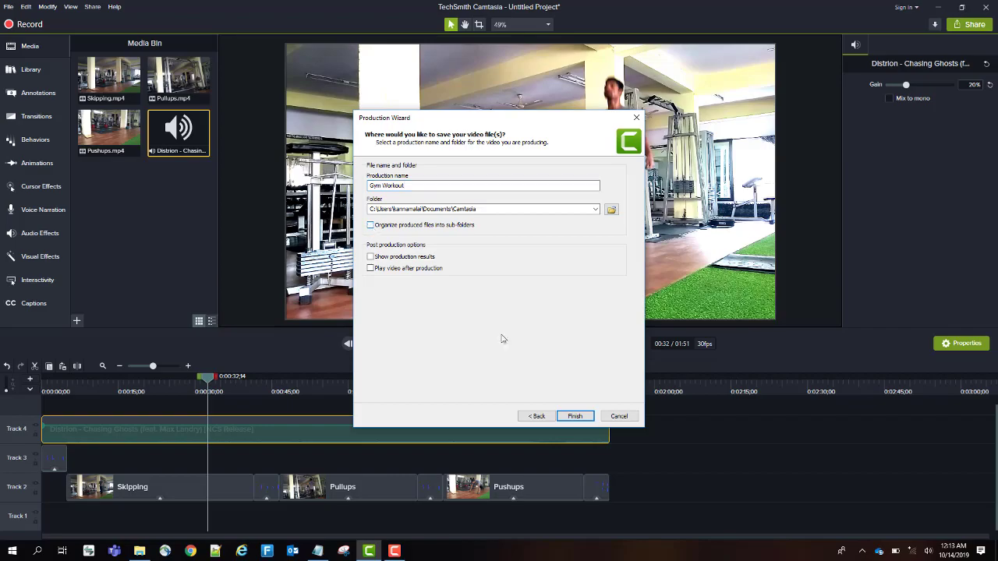
click(575, 416)
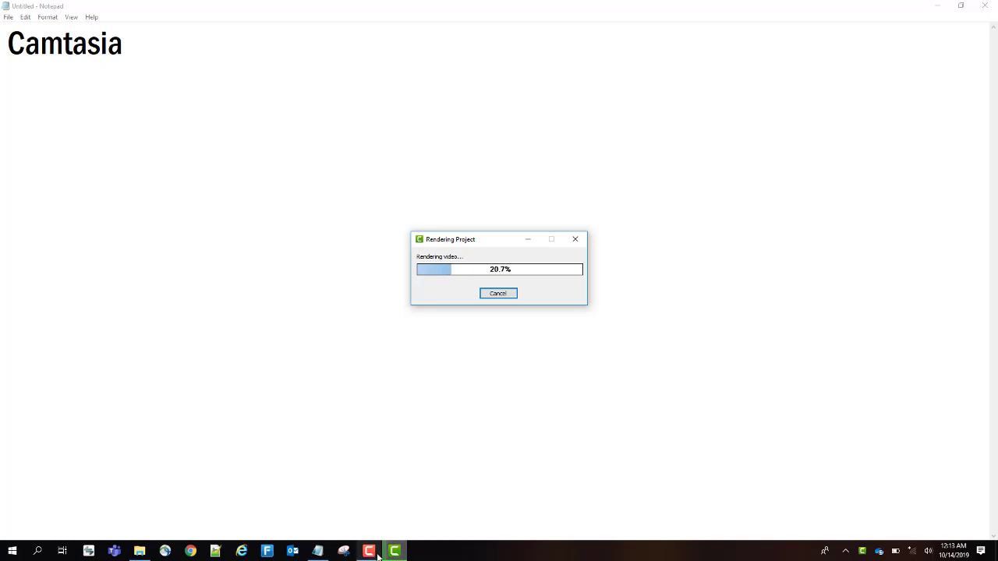
Let the Gym Workout render reach 100%, then dismiss it and minimise Camtasia.
mouse_move(378, 556)
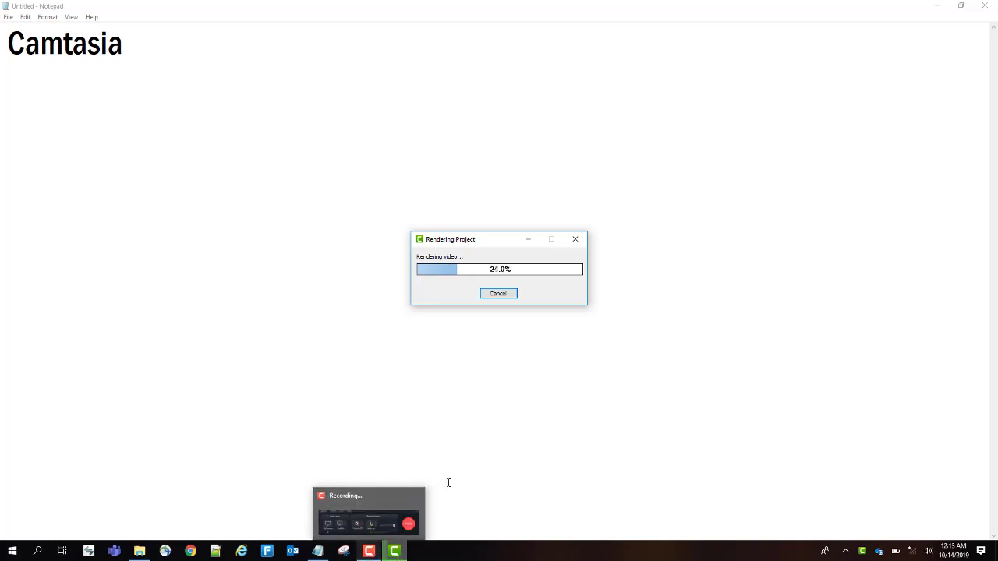
click(371, 551)
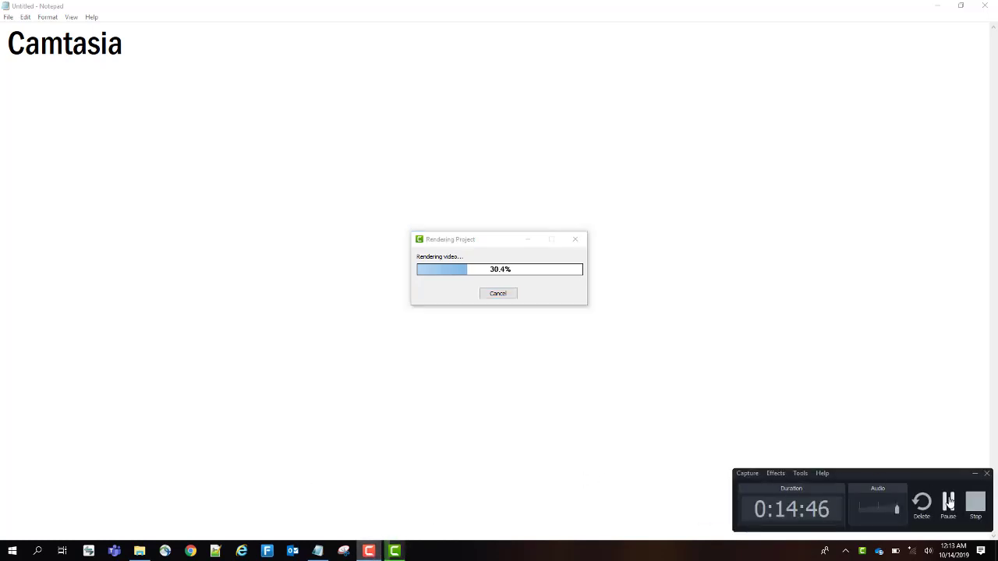
click(948, 501)
click(948, 502)
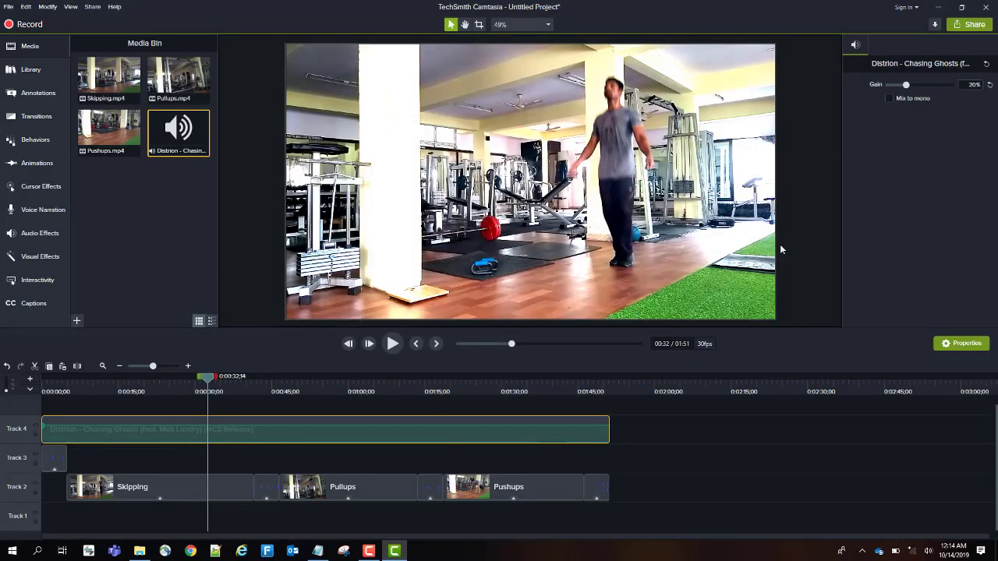
Minimise Camtasia, browse File Explorer to Documents\Camtasia and bring up Gym Workout.mp4's context menu.
click(939, 7)
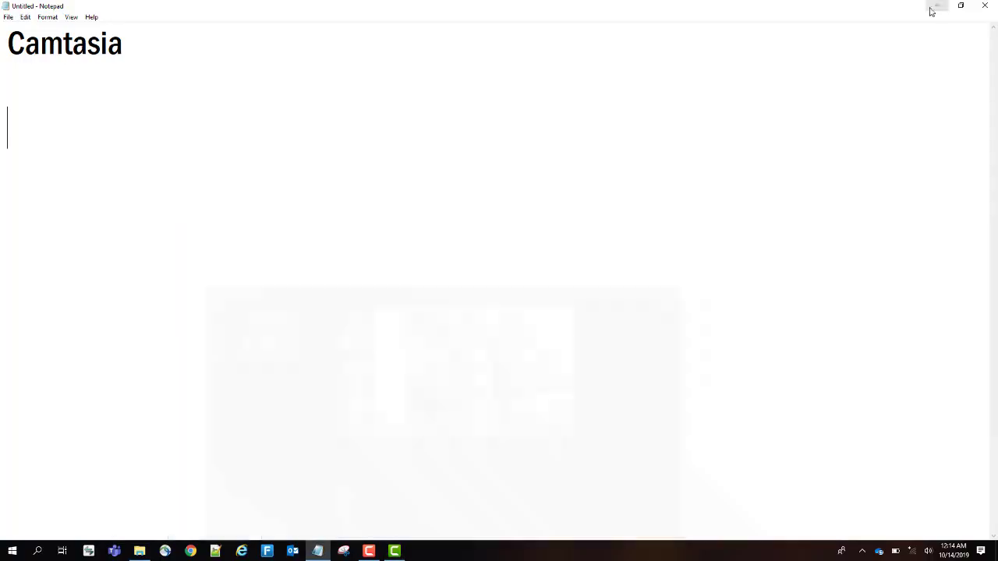
click(139, 552)
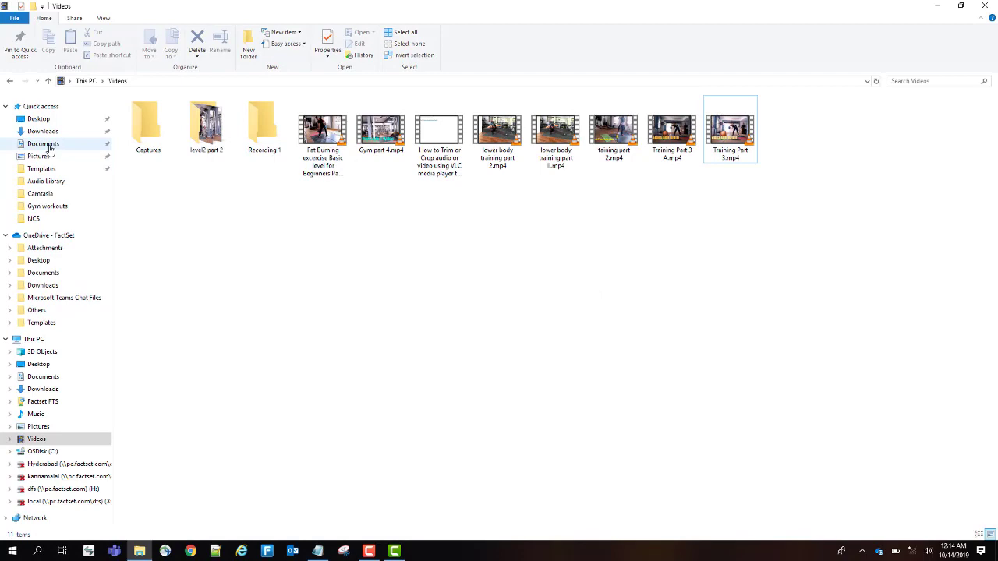
click(49, 145)
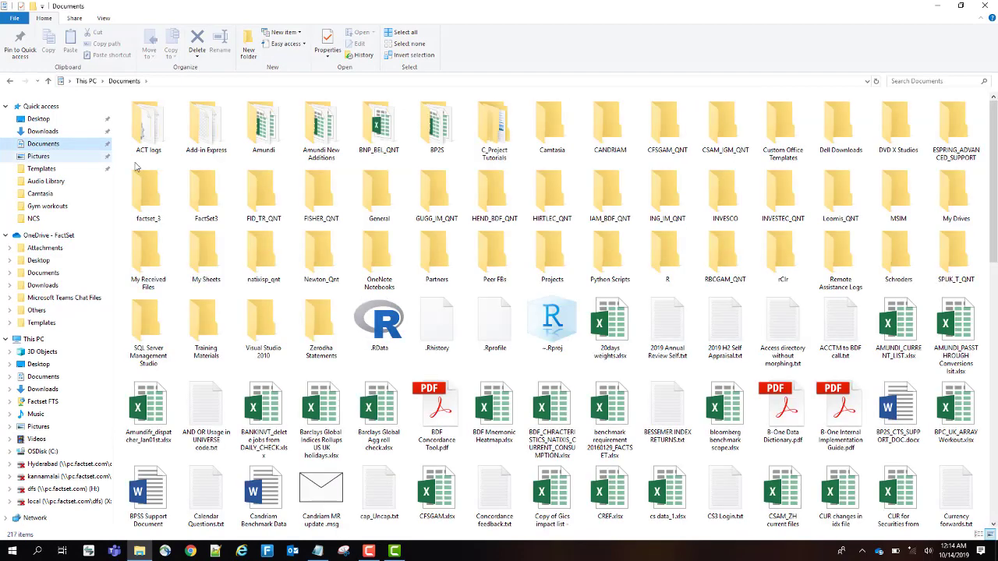
double_click(554, 129)
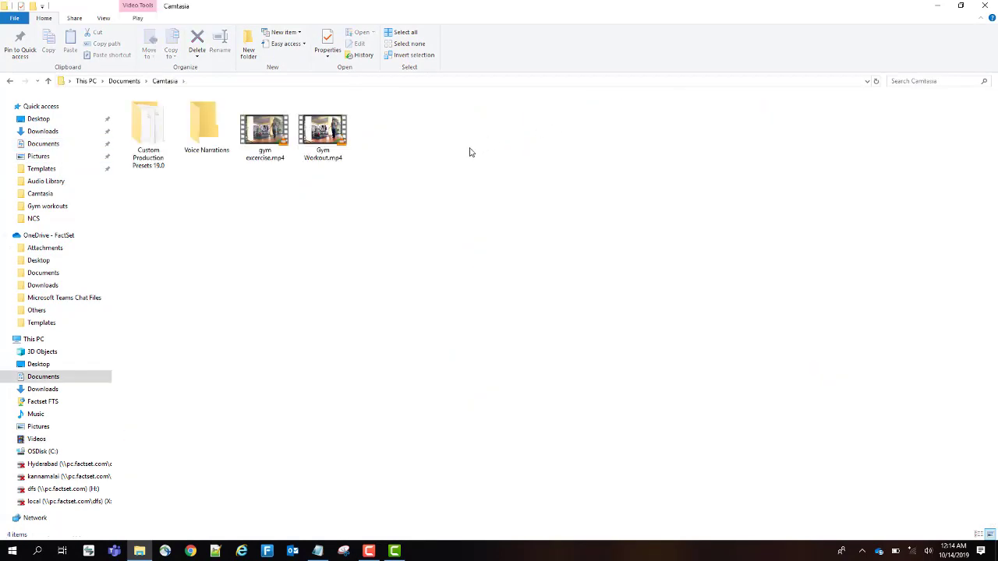
right_click(330, 131)
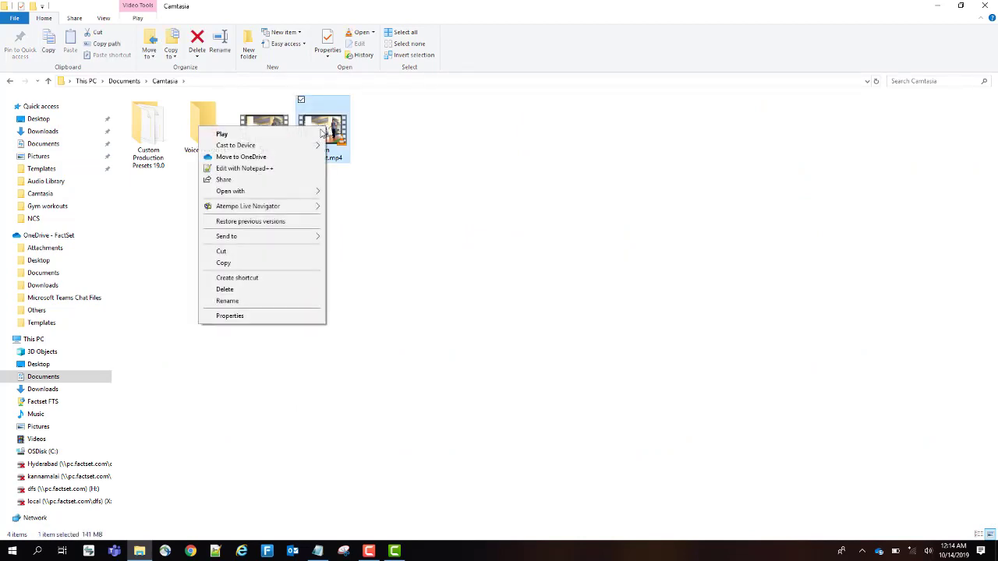
Open Gym Workout.mp4 in VLC media player and play it full screen.
mouse_move(306, 195)
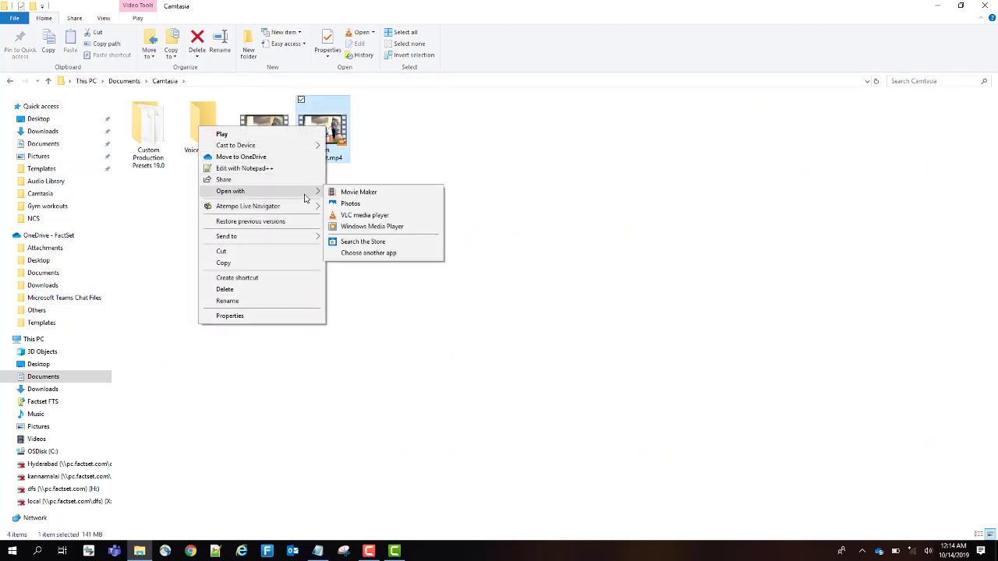
click(394, 219)
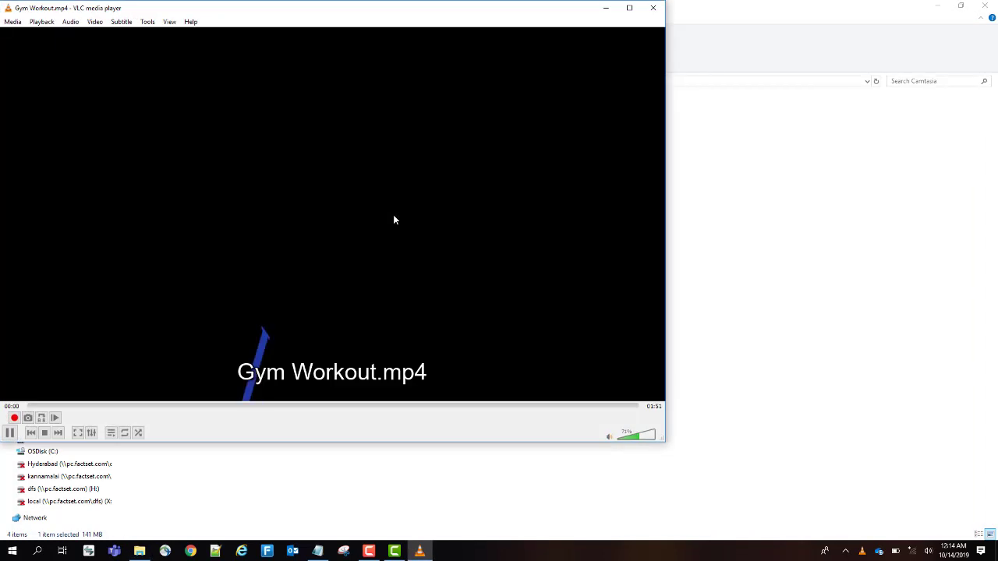
double_click(465, 245)
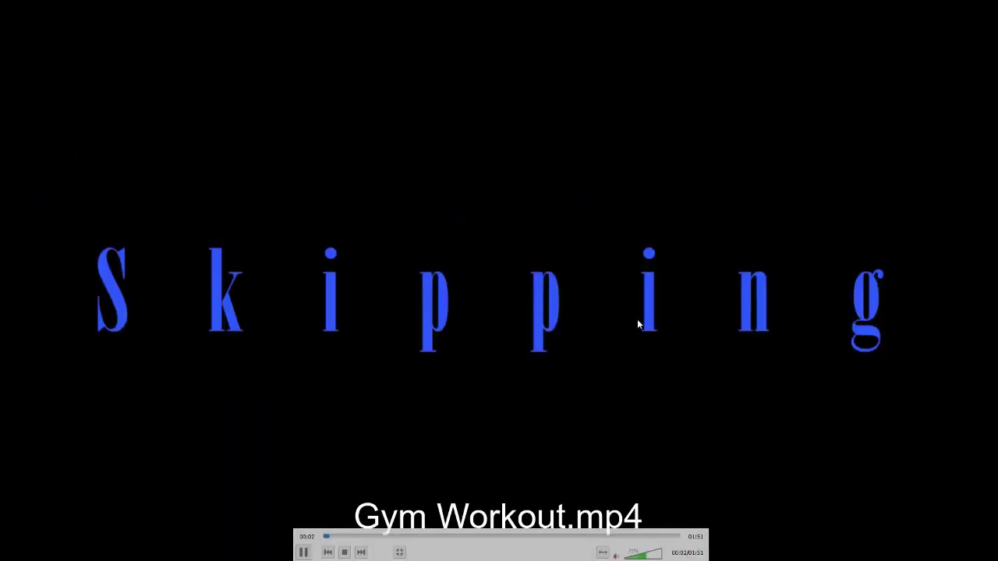
Pause the playback at the Pushups title, then close VLC.
mouse_move(643, 468)
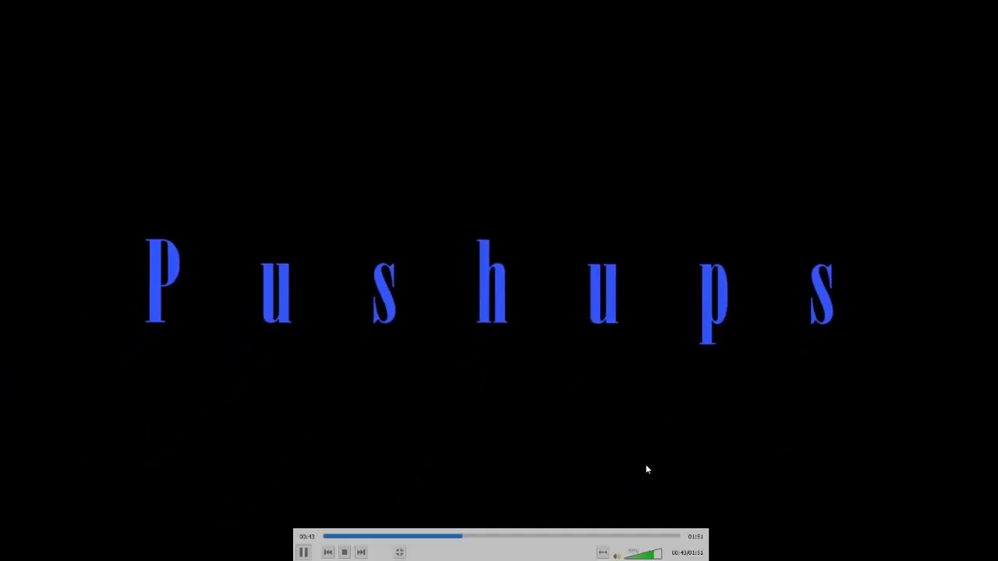
click(304, 552)
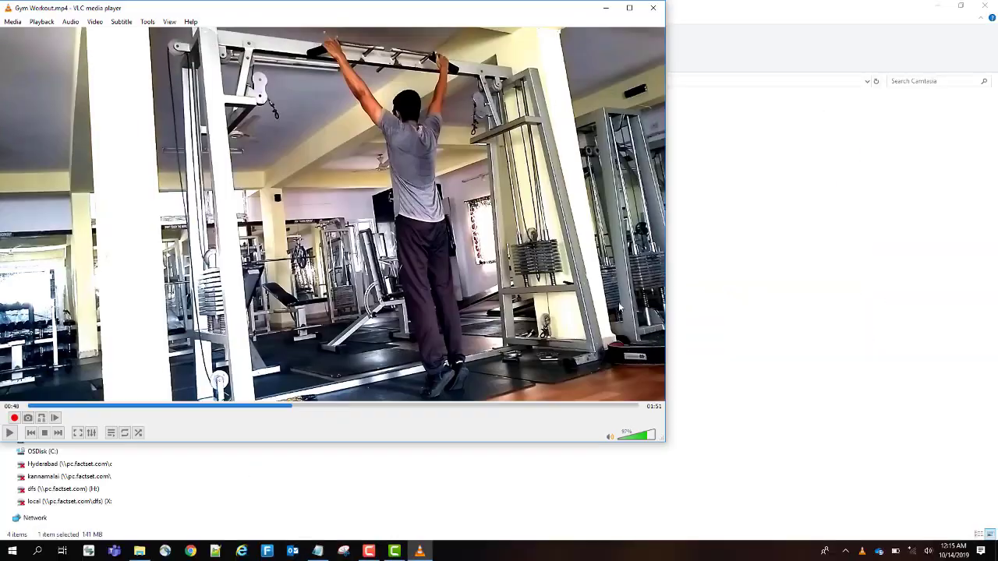
click(651, 9)
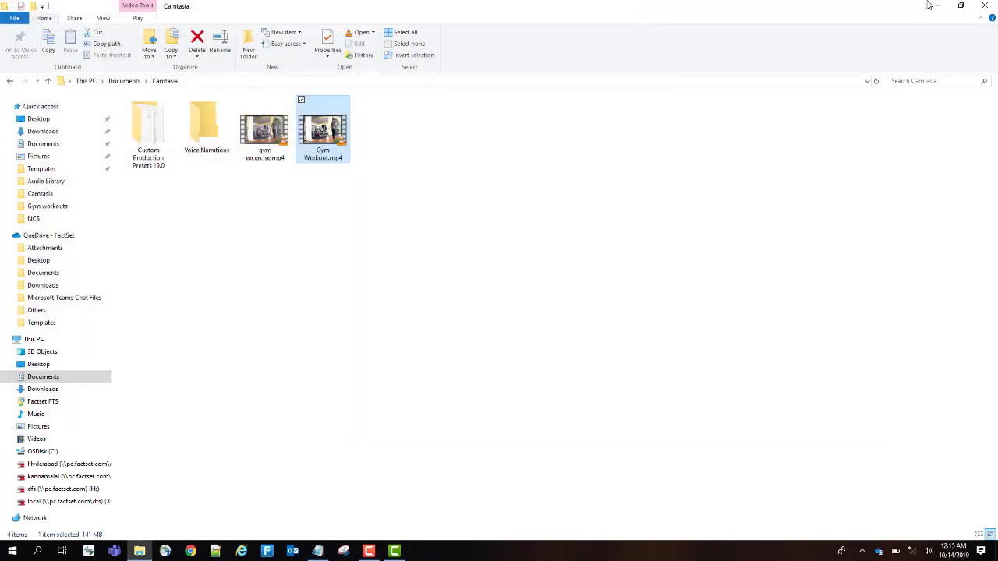